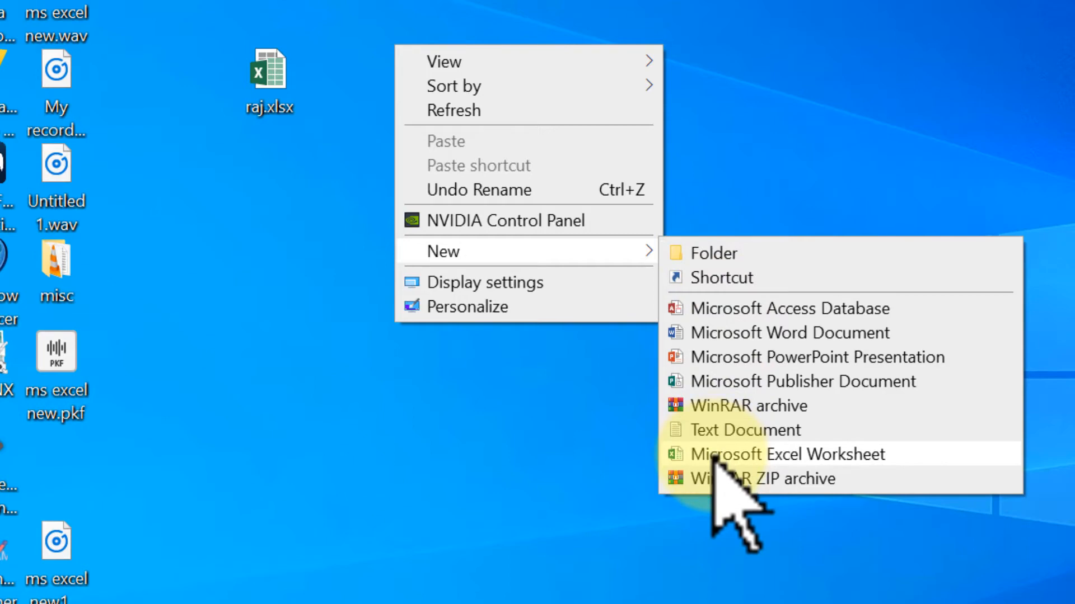
# Step: Create a new Microsoft Excel worksheet file on the desktop and name it cccc.xlsx
pyautogui.click(713, 454)
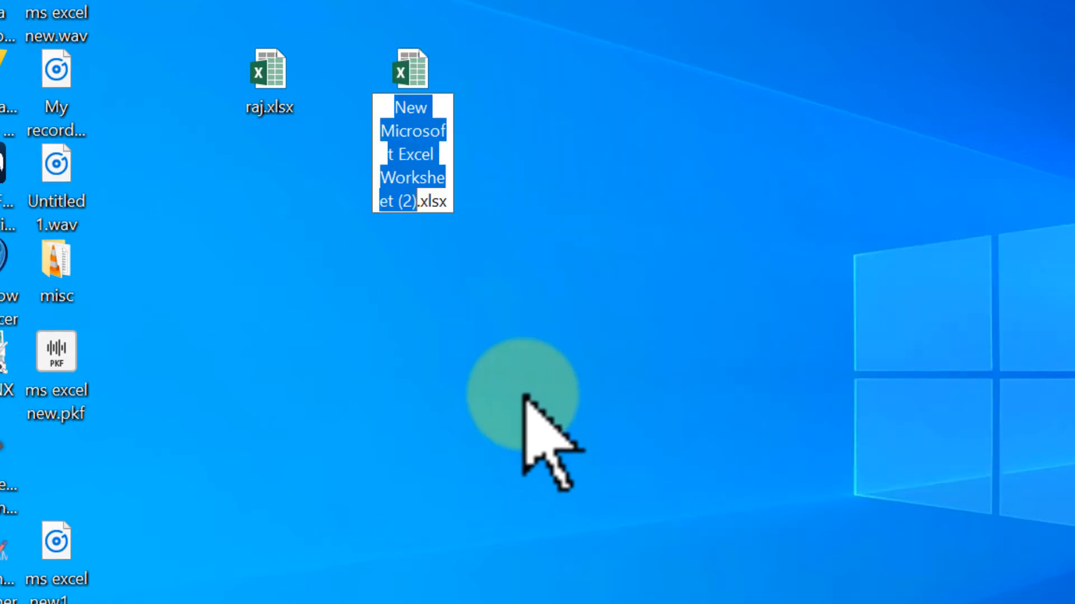
pyautogui.write('cccc')
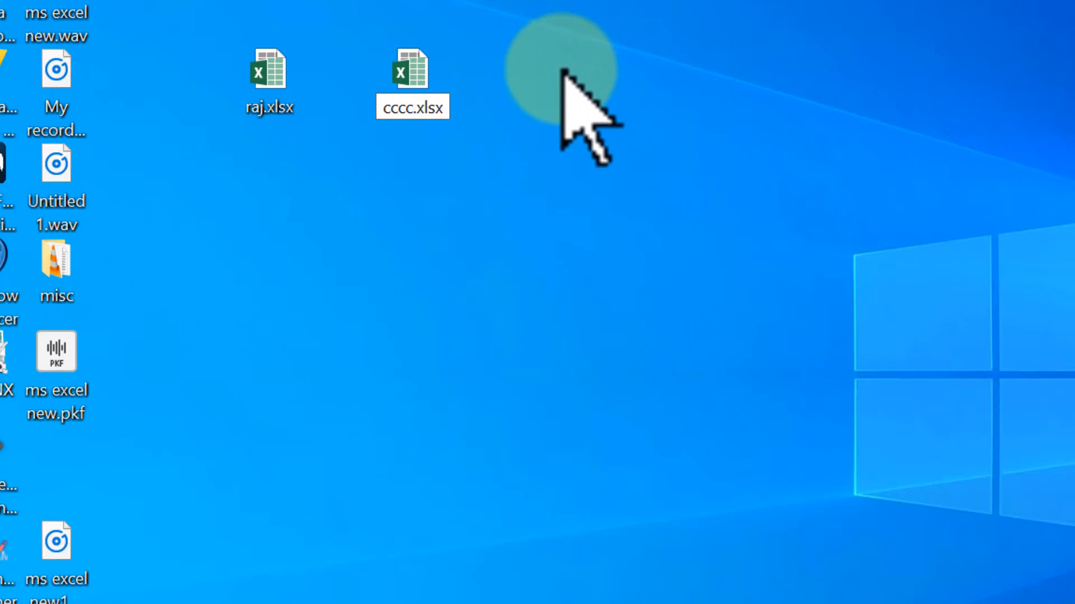
pyautogui.press('Return')
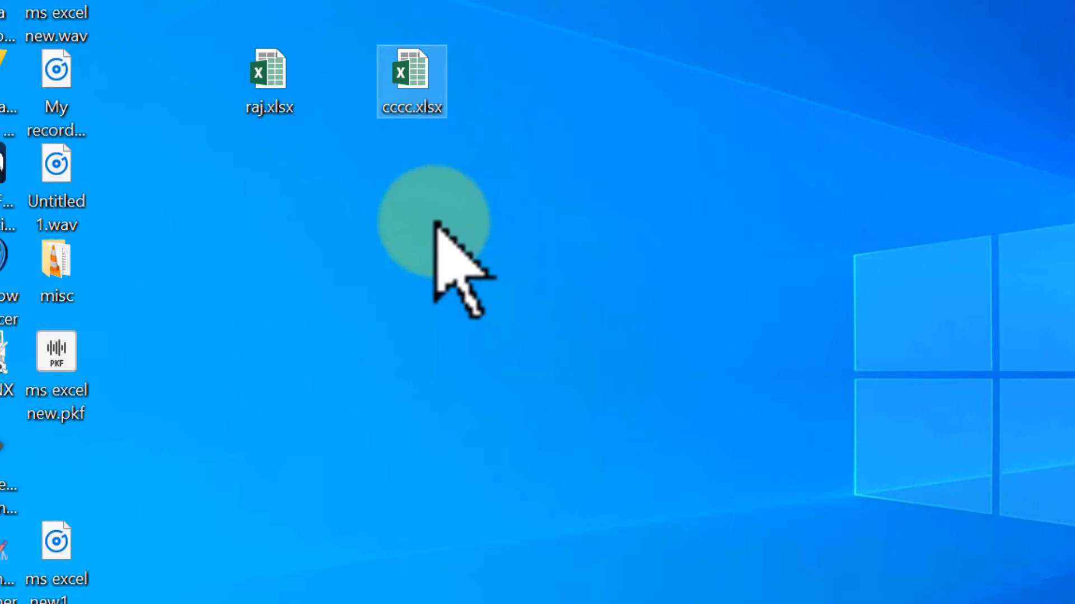
pyautogui.click(435, 196)
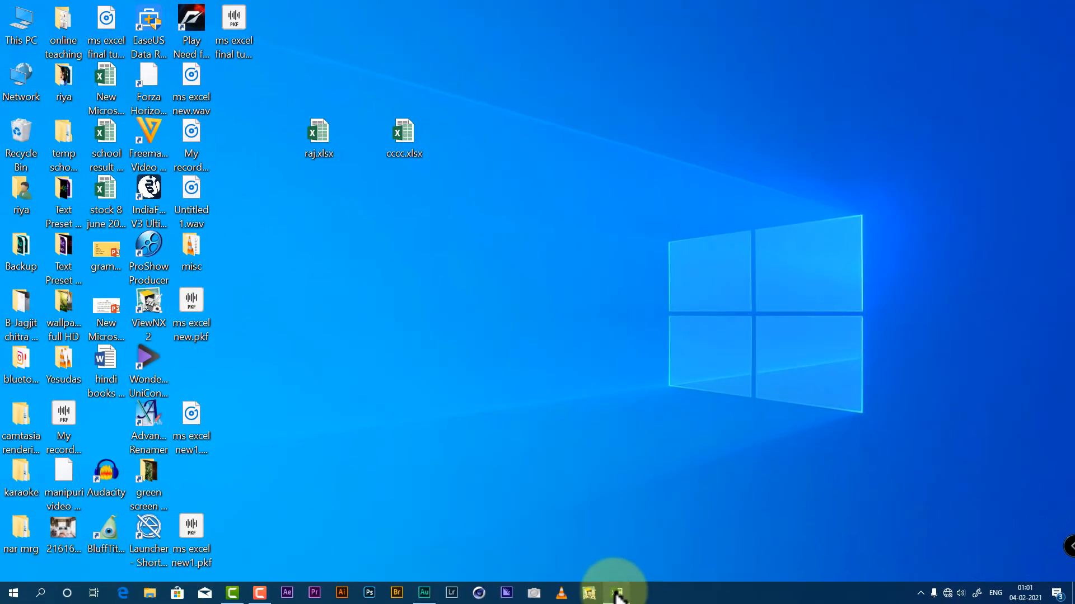
# Step: Switch to the result workbook in Excel and set roll number 5's Maths mark to 10 and roll number 7's EVS mark to 11
pyautogui.click(617, 595)
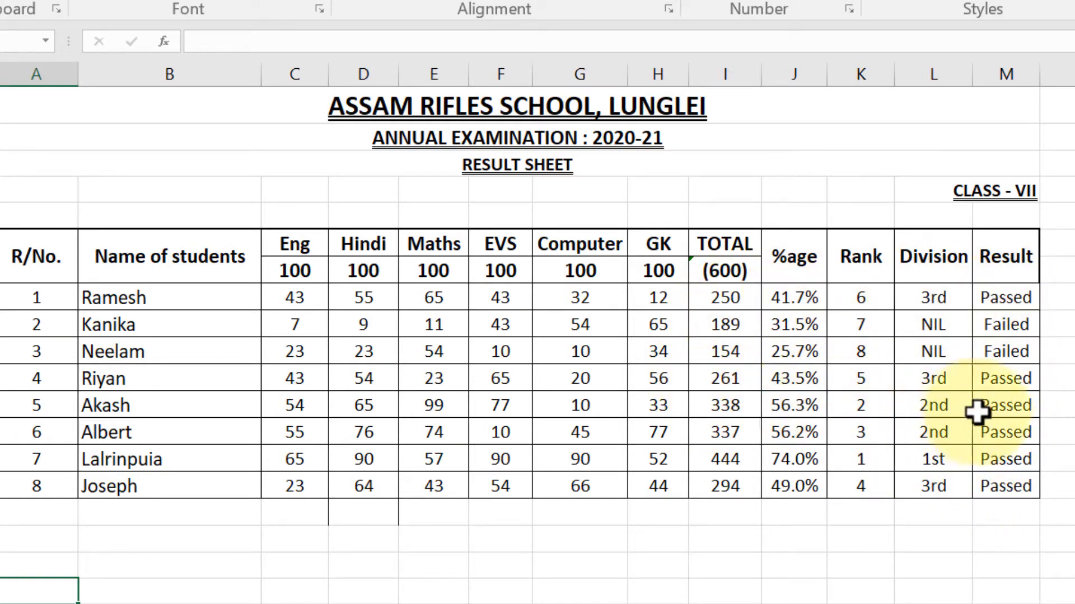
pyautogui.click(425, 406)
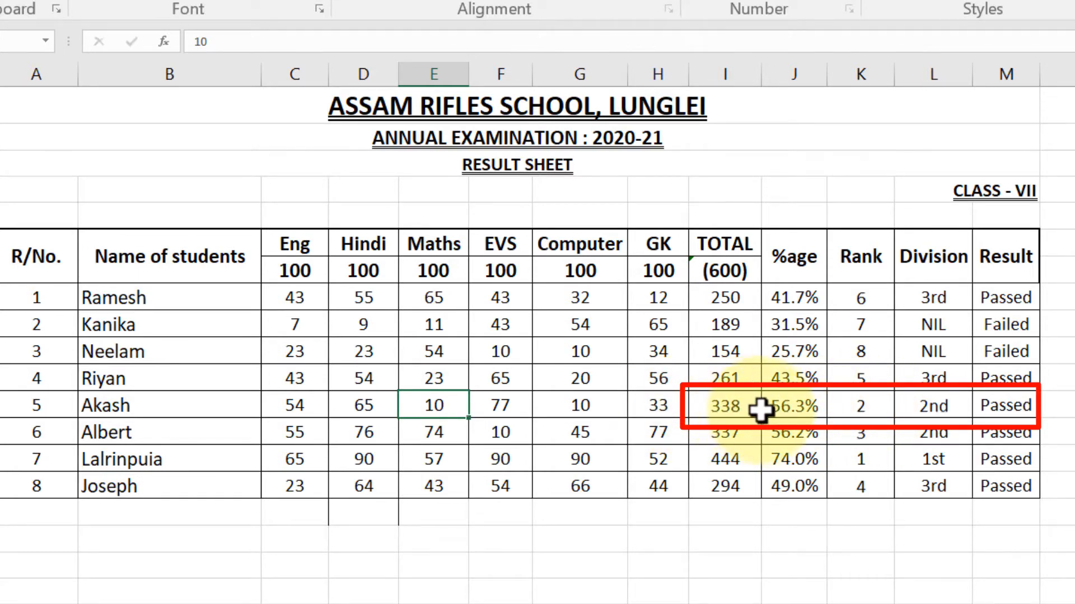
pyautogui.press('Return')
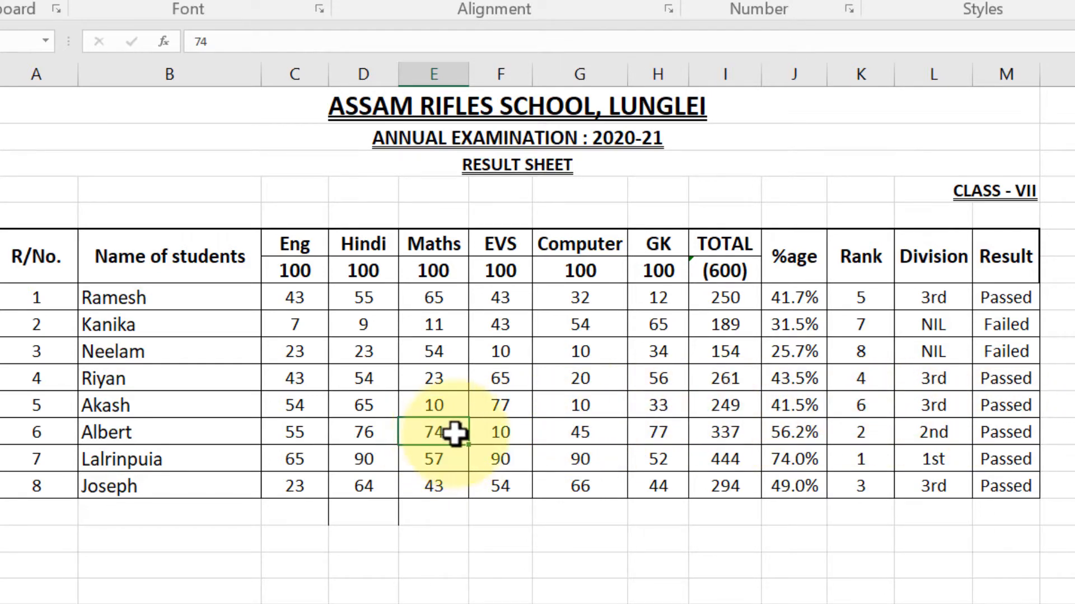
pyautogui.click(505, 459)
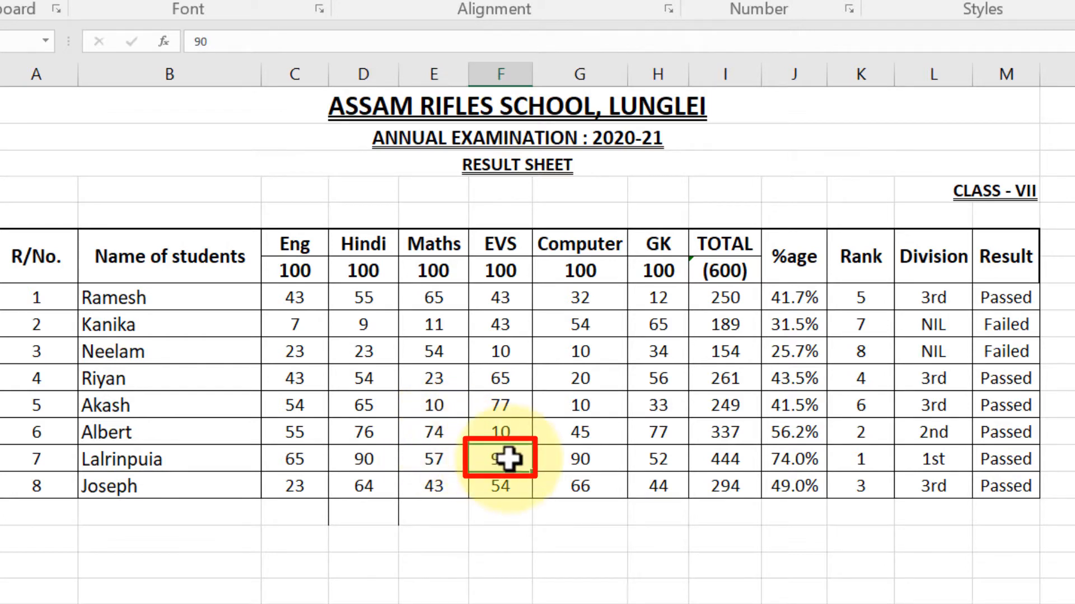
pyautogui.write('11')
pyautogui.press('Return')
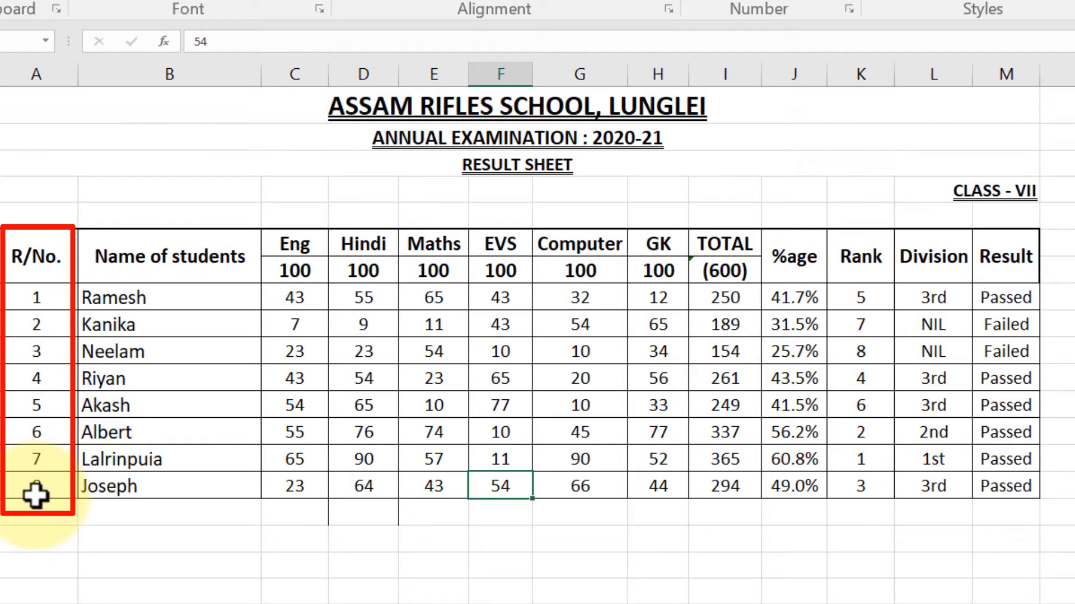
# Step: Examine the numbered rows below the result table down to cell A280 and go back up column A to the table
pyautogui.scroll(-5, 36, 492)
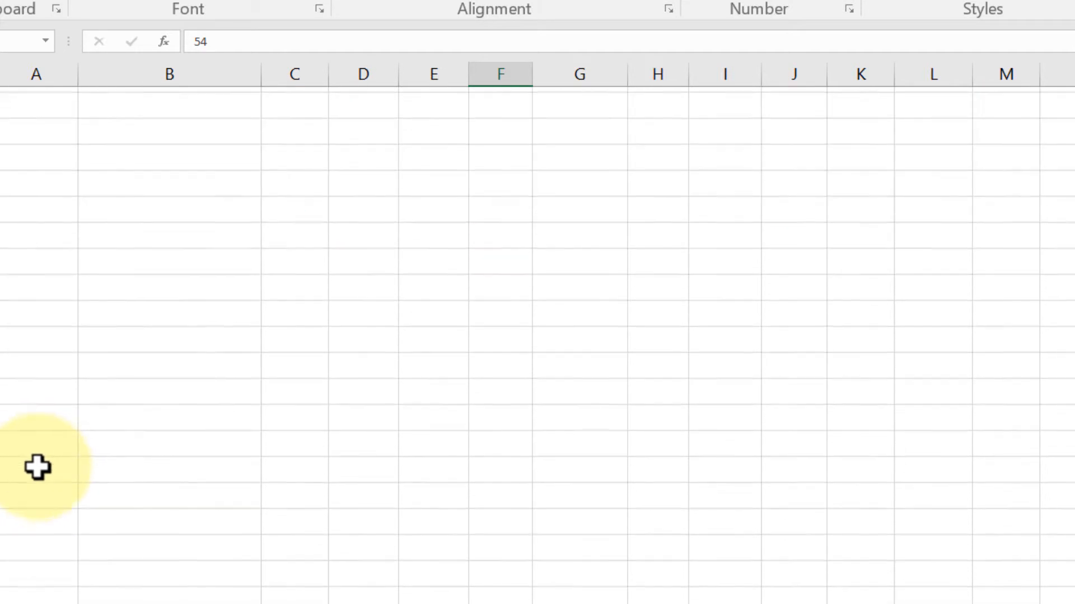
pyautogui.scroll(-20, 34, 493)
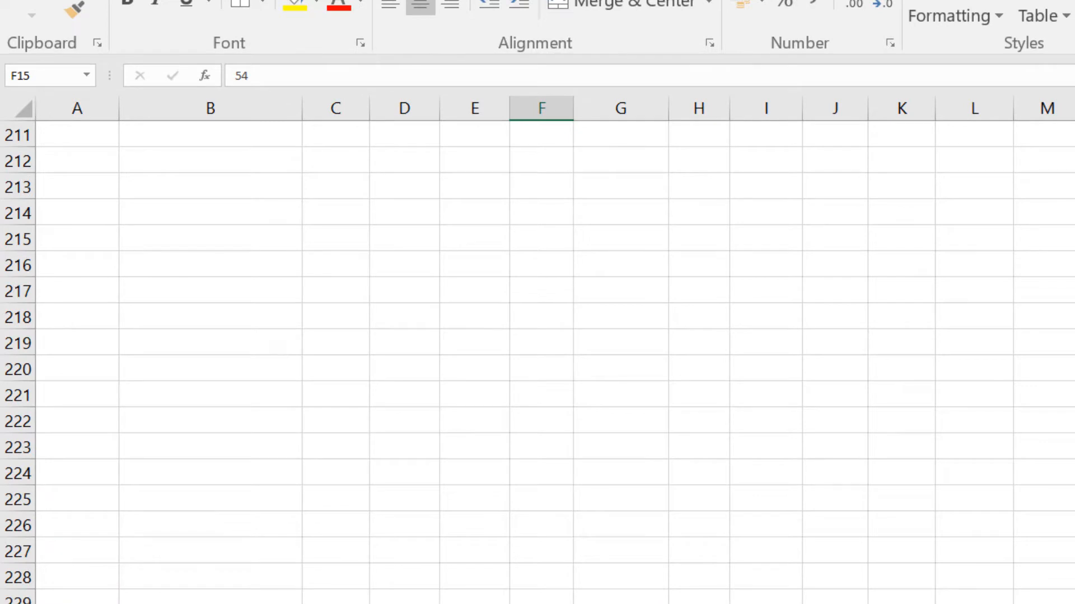
pyautogui.scroll(-19, 79, 504)
pyautogui.click(79, 500)
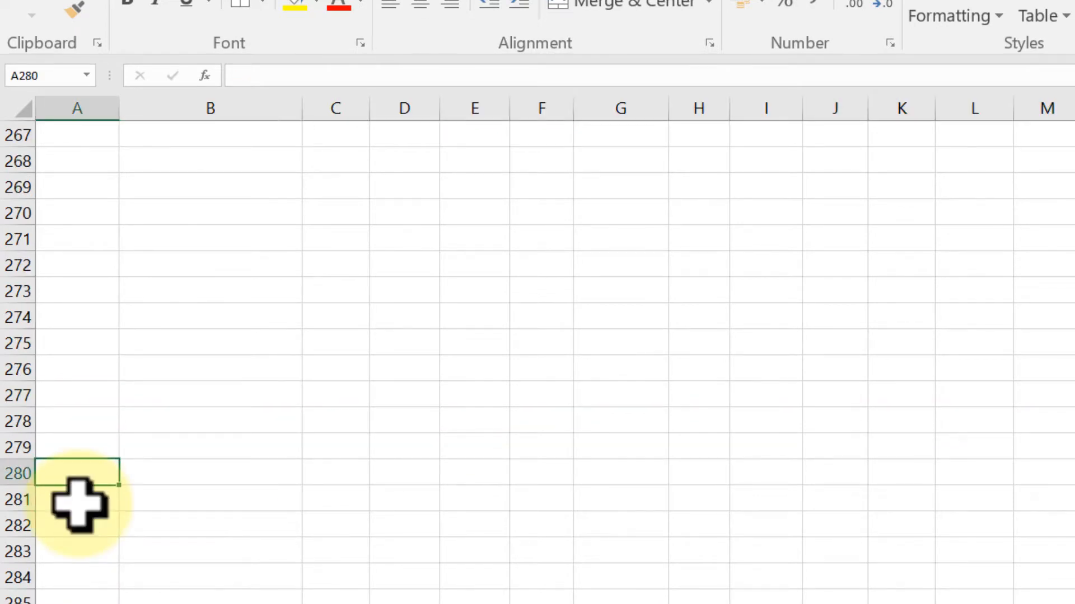
pyautogui.press('Up')
pyautogui.press('Up')
pyautogui.press('Up')
pyautogui.press('Up')
pyautogui.press('Up')
pyautogui.press('Up')
pyautogui.press('Up')
pyautogui.press('Up')
pyautogui.press('Up')
pyautogui.press('Up')
pyautogui.press('Up')
pyautogui.press('Up')
pyautogui.press('Up')
pyautogui.press('Up')
pyautogui.press('Up')
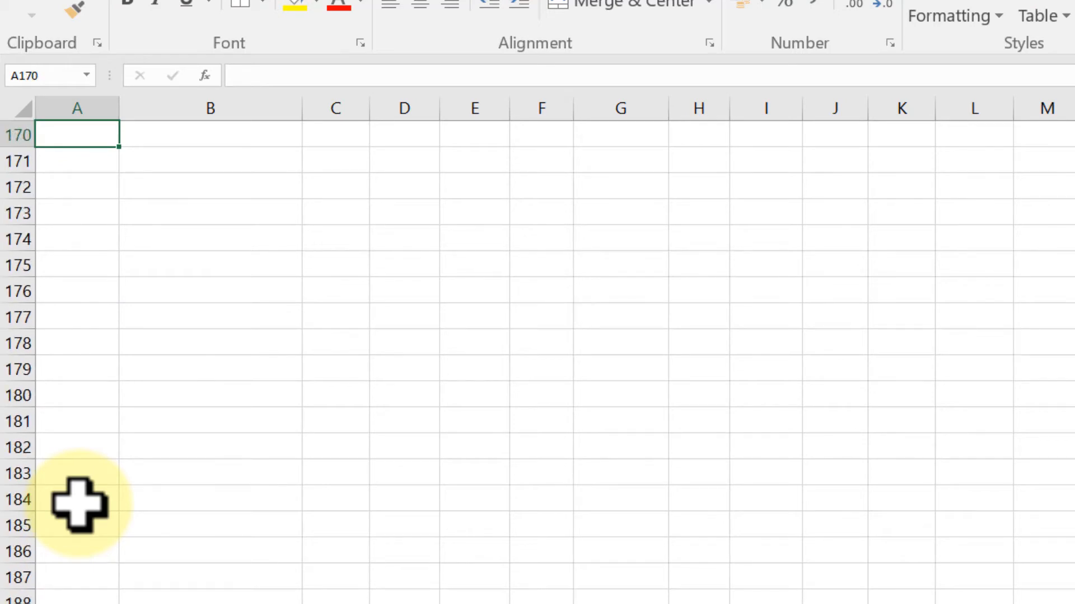
pyautogui.press('Up')
pyautogui.press('Up')
pyautogui.press('Up')
pyautogui.press('Up')
pyautogui.press('Up')
pyautogui.press('Up')
pyautogui.press('Up')
pyautogui.press('Up')
pyautogui.press('Up')
pyautogui.press('Up')
pyautogui.press('Up')
pyautogui.press('Up')
pyautogui.press('Up')
pyautogui.press('Up')
pyautogui.press('Up')
pyautogui.press('Up')
pyautogui.press('Up')
pyautogui.press('Up')
pyautogui.press('Up')
pyautogui.press('Up')
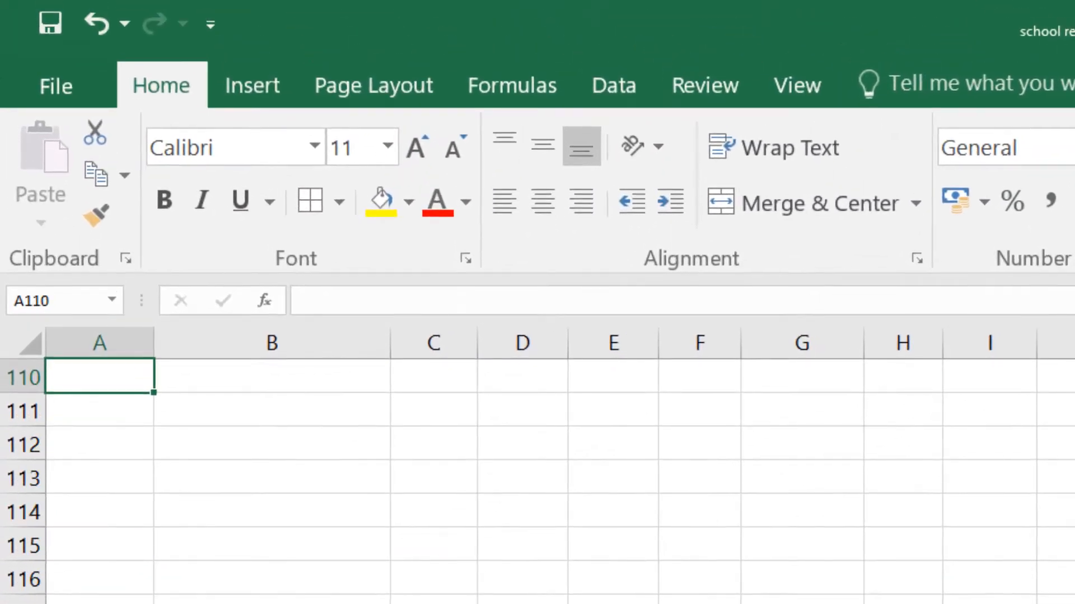
pyautogui.press('Up')
pyautogui.press('Up')
pyautogui.press('Up')
pyautogui.press('Up')
pyautogui.press('Up')
pyautogui.press('Up')
pyautogui.press('Up')
pyautogui.press('Up')
pyautogui.press('Up')
pyautogui.press('Up')
pyautogui.press('Up')
pyautogui.press('Up')
pyautogui.press('Up')
pyautogui.press('Up')
pyautogui.press('Up')
pyautogui.press('Up')
pyautogui.press('Up')
pyautogui.press('Up')
pyautogui.press('Up')
pyautogui.press('Up')
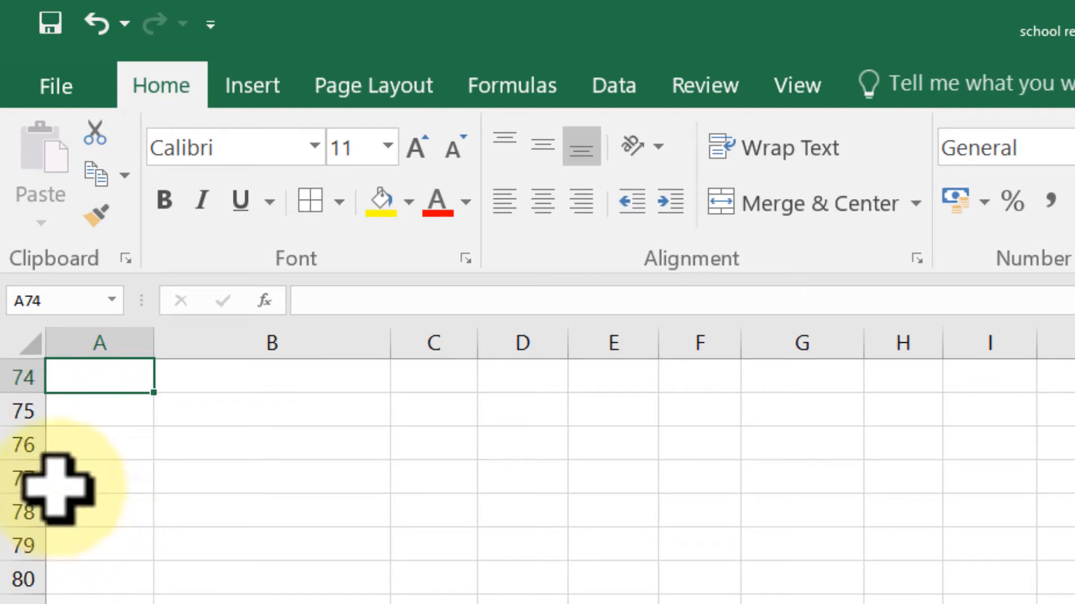
pyautogui.click(16, 413)
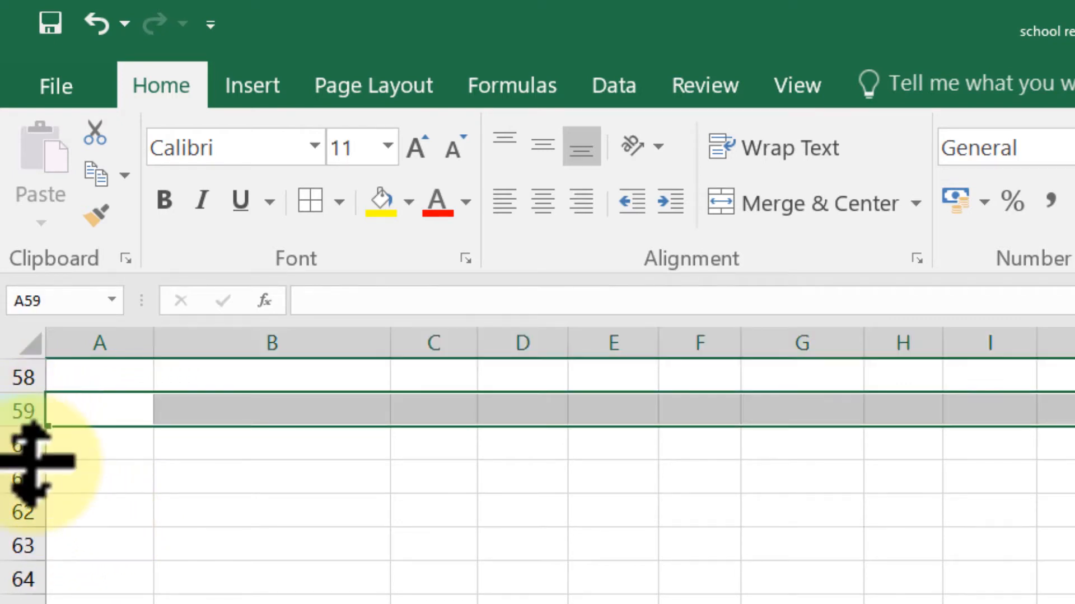
pyautogui.click(16, 478)
pyautogui.press('Up')
pyautogui.press('Up')
pyautogui.press('Up')
pyautogui.press('Up')
pyautogui.press('Up')
pyautogui.press('Up')
pyautogui.press('Up')
pyautogui.press('Up')
pyautogui.press('Up')
pyautogui.press('Up')
pyautogui.press('Up')
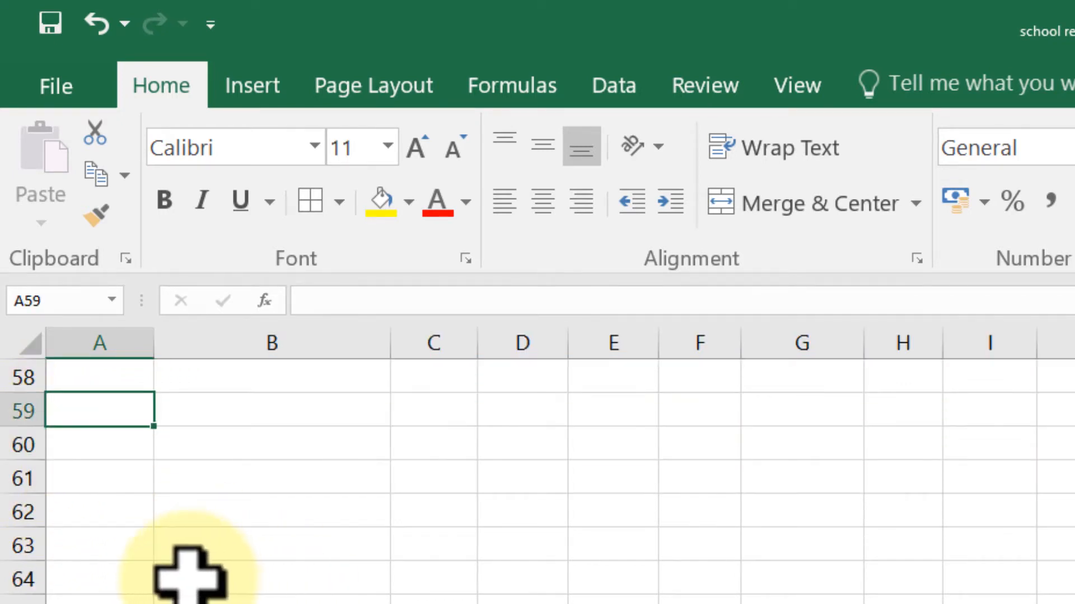
pyautogui.press('Up')
pyautogui.press('Up')
pyautogui.press('Up')
pyautogui.press('Up')
pyautogui.press('Up')
pyautogui.press('Up')
pyautogui.press('Up')
pyautogui.press('Up')
pyautogui.press('Up')
pyautogui.press('Up')
pyautogui.press('Up')
pyautogui.press('Up')
pyautogui.press('Up')
pyautogui.press('Up')
pyautogui.press('Up')
pyautogui.press('Up')
pyautogui.press('Up')
pyautogui.press('Up')
pyautogui.press('Up')
pyautogui.press('Up')
pyautogui.press('Up')
pyautogui.press('Up')
pyautogui.press('Up')
pyautogui.press('Up')
pyautogui.press('Up')
pyautogui.press('Up')
pyautogui.press('Up')
pyautogui.press('Up')
pyautogui.press('Up')
pyautogui.press('Up')
pyautogui.press('Up')
pyautogui.press('Up')
pyautogui.press('Up')
pyautogui.press('Up')
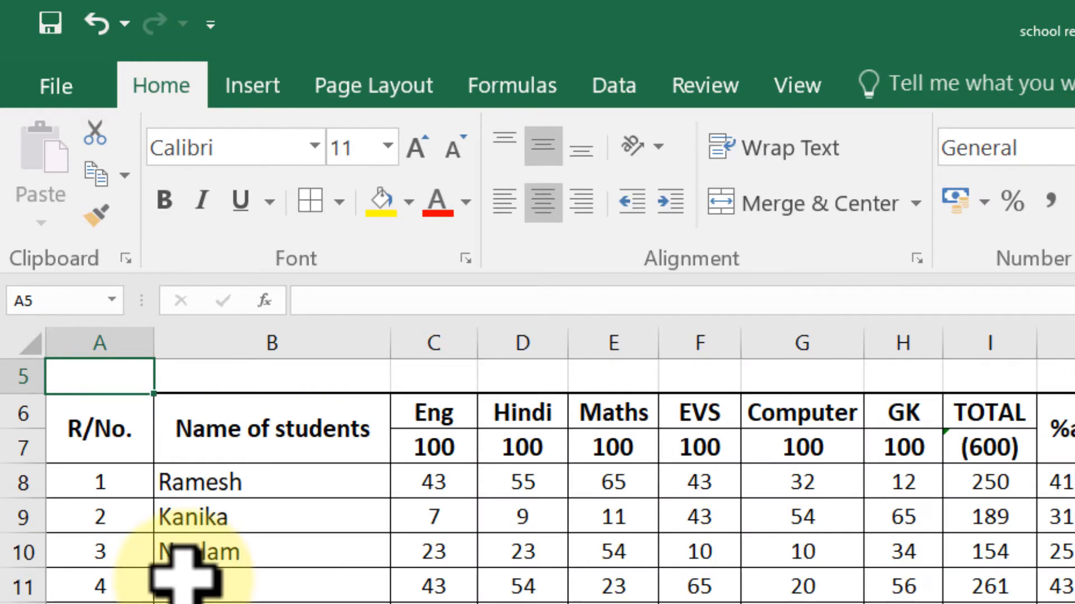
# Step: Examine the lettered columns, selecting them one after another from A through I, and view the columns beyond the table before returning to cell E17
pyautogui.click(115, 341)
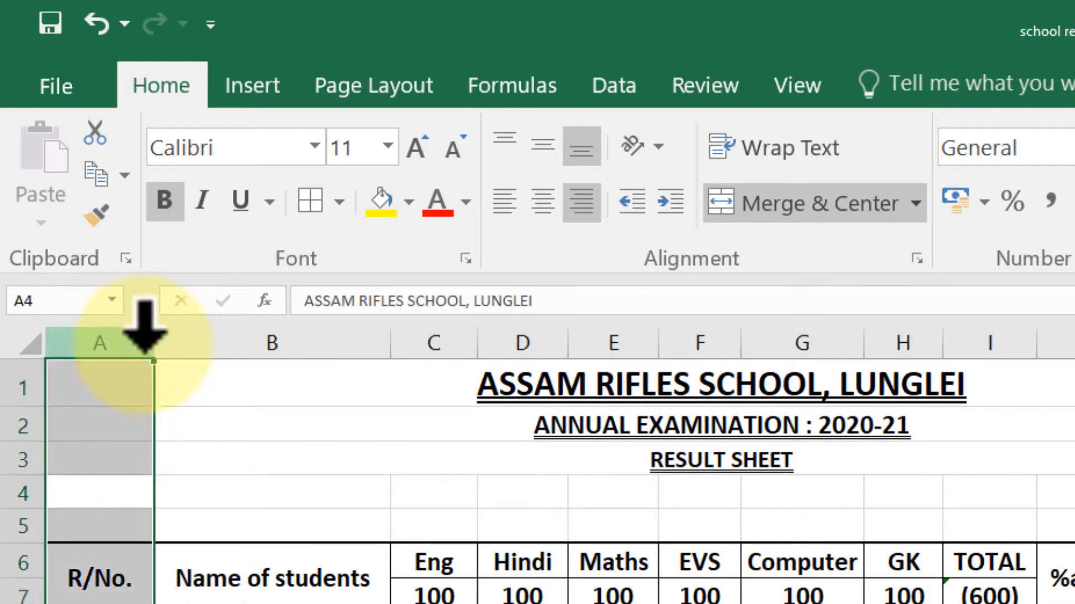
pyautogui.click(227, 336)
pyautogui.click(420, 342)
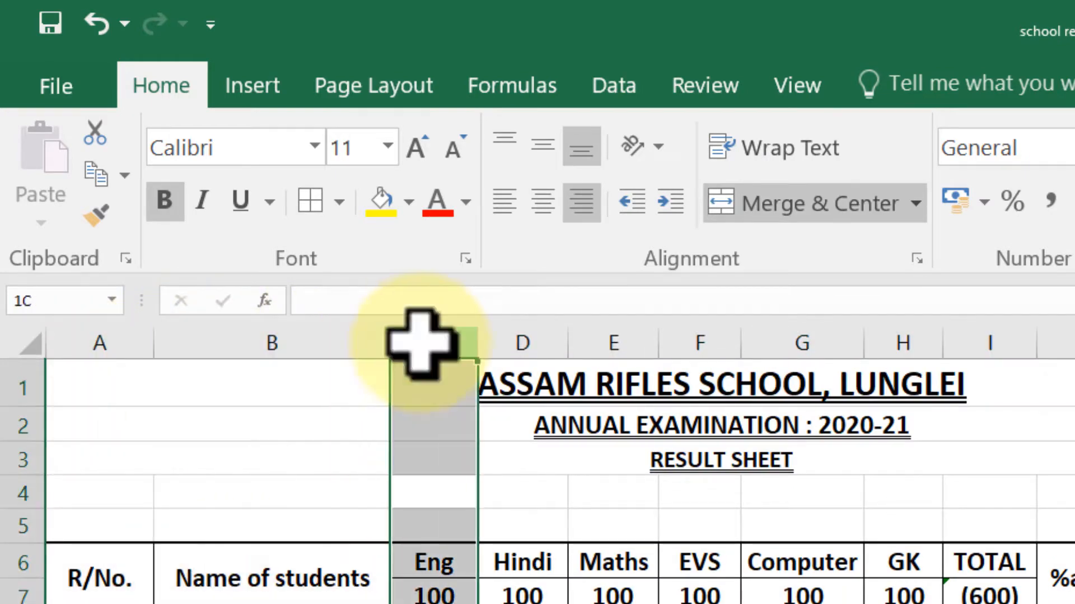
pyautogui.click(523, 341)
pyautogui.click(609, 339)
pyautogui.click(694, 338)
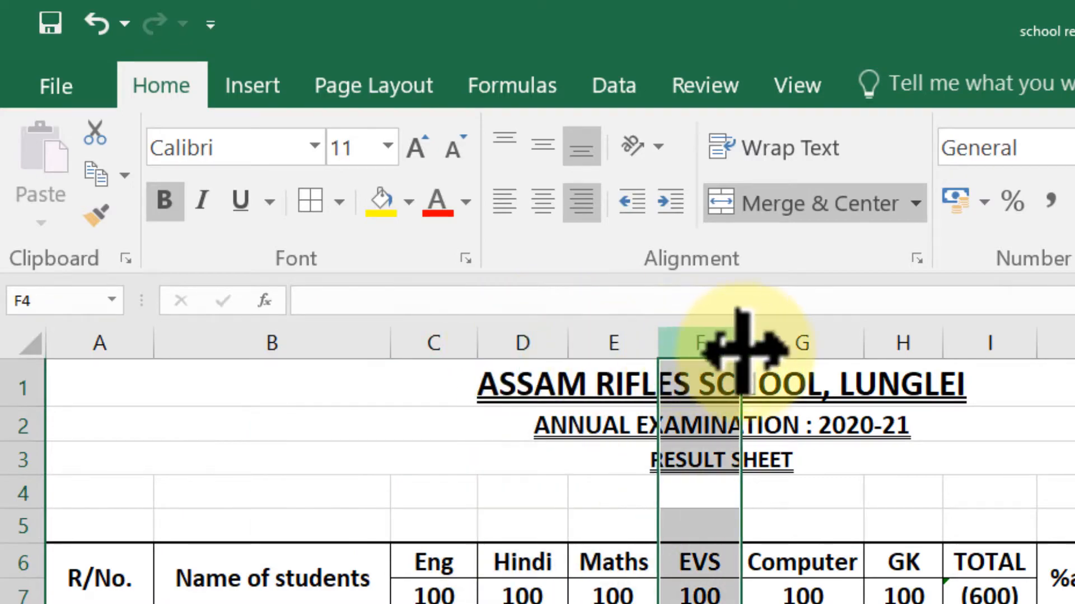
pyautogui.click(783, 339)
pyautogui.click(912, 338)
pyautogui.click(969, 339)
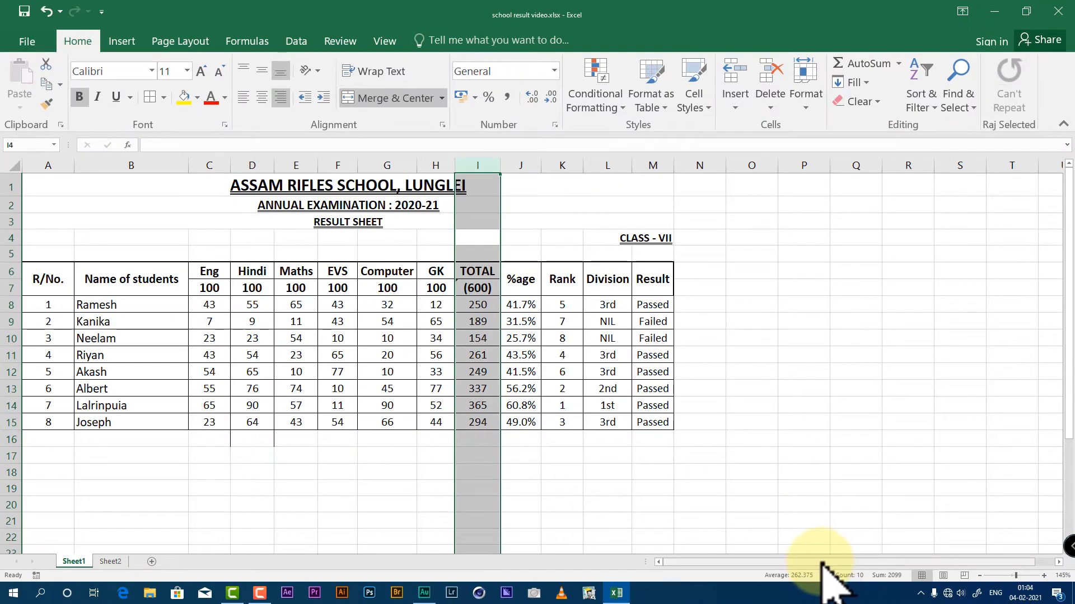
pyautogui.click(1058, 562)
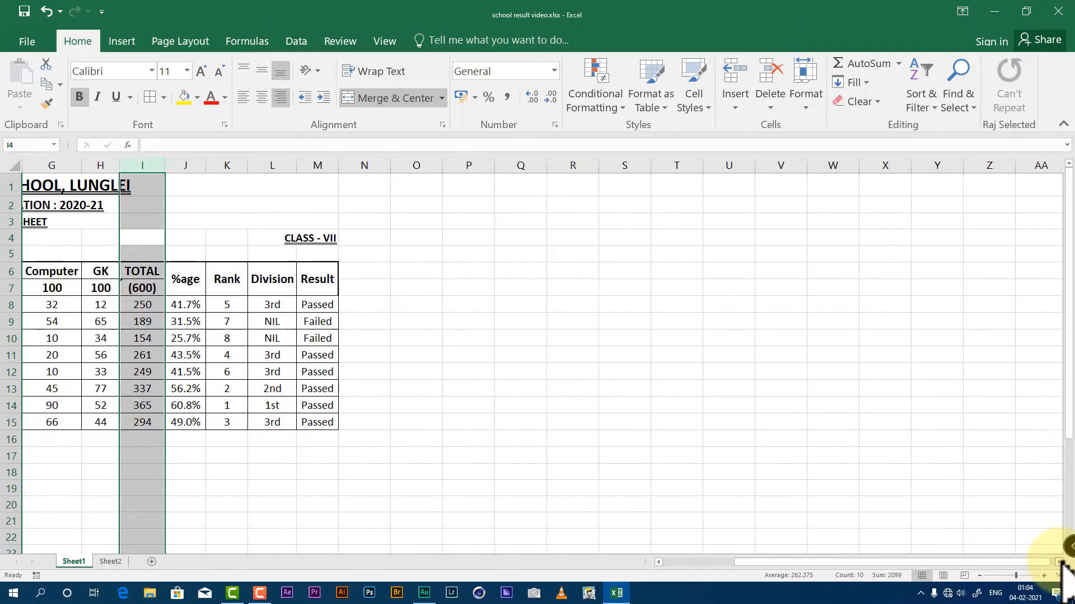
pyautogui.click(1058, 562)
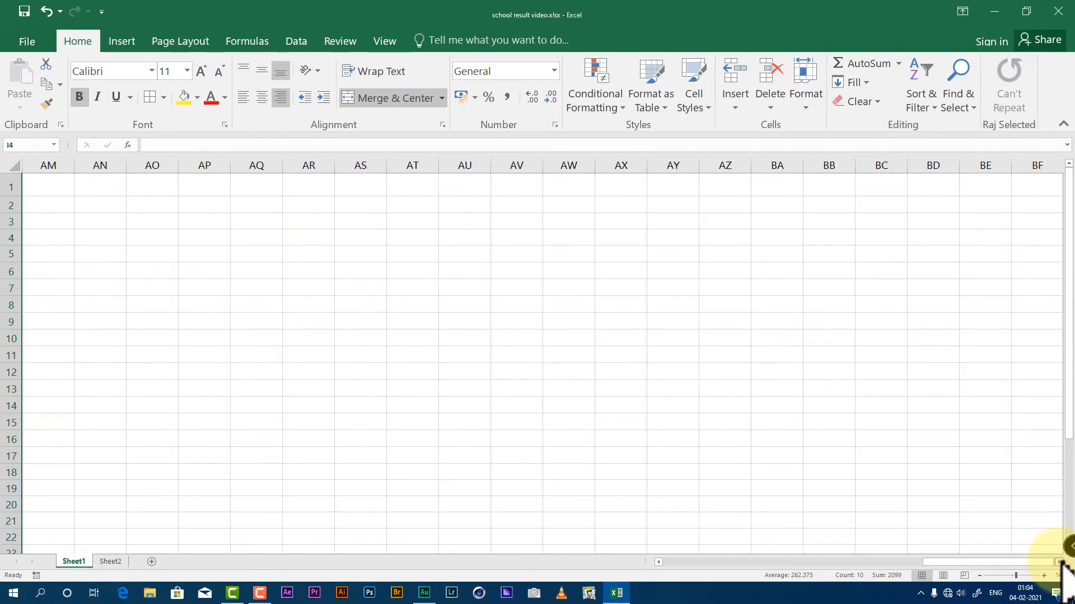
pyautogui.moveTo(1031, 562); pyautogui.dragTo(721, 561)
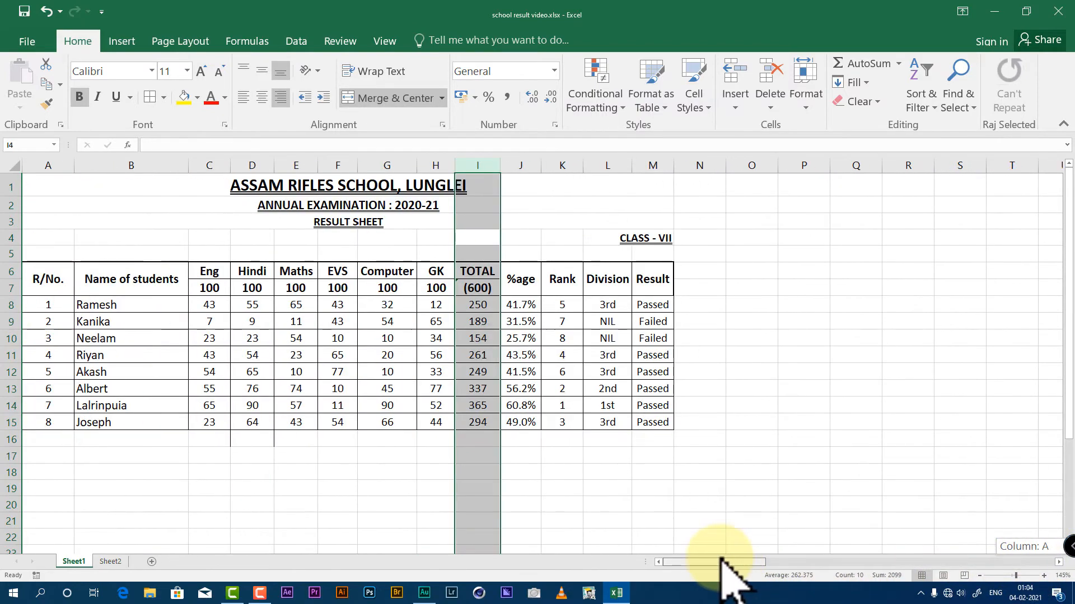
pyautogui.click(294, 458)
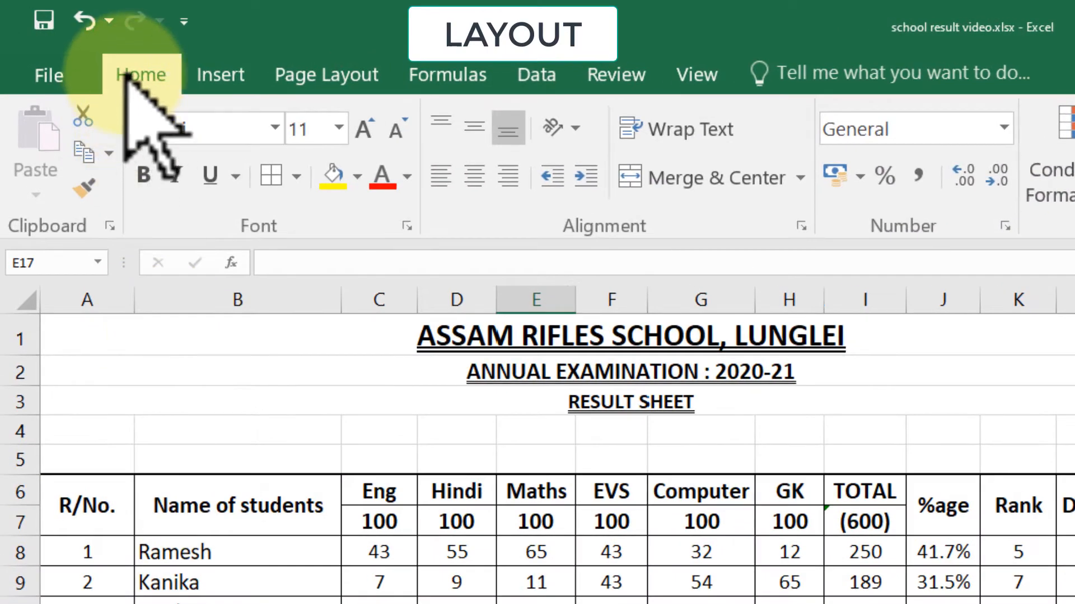
# Step: Examine the Insert, Page Layout, Formulas, Data, Review and View command sets and return to the Home commands
pyautogui.click(220, 74)
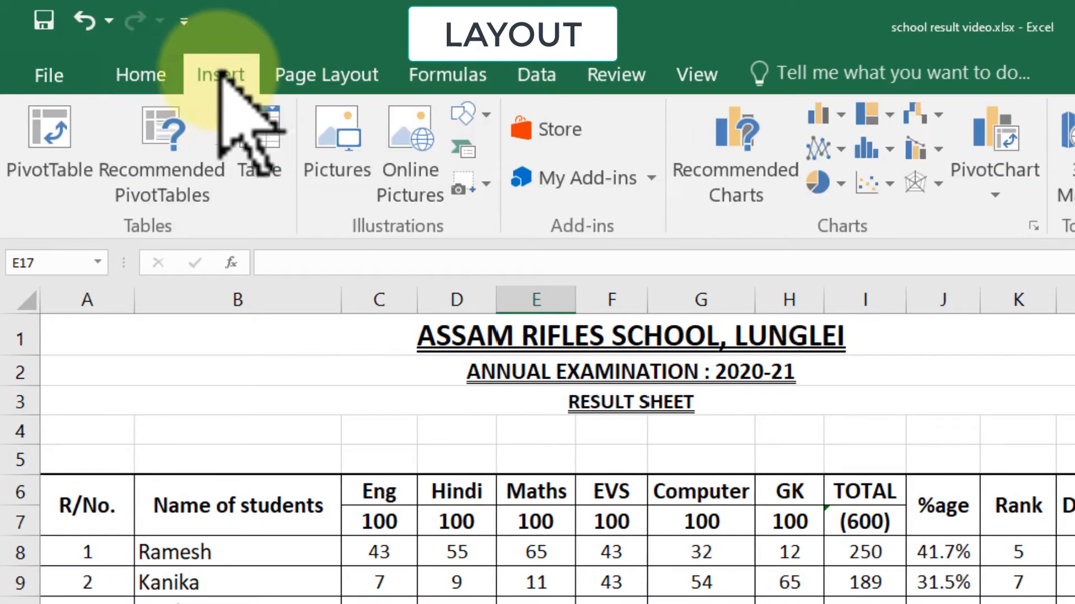
pyautogui.click(299, 78)
pyautogui.click(448, 75)
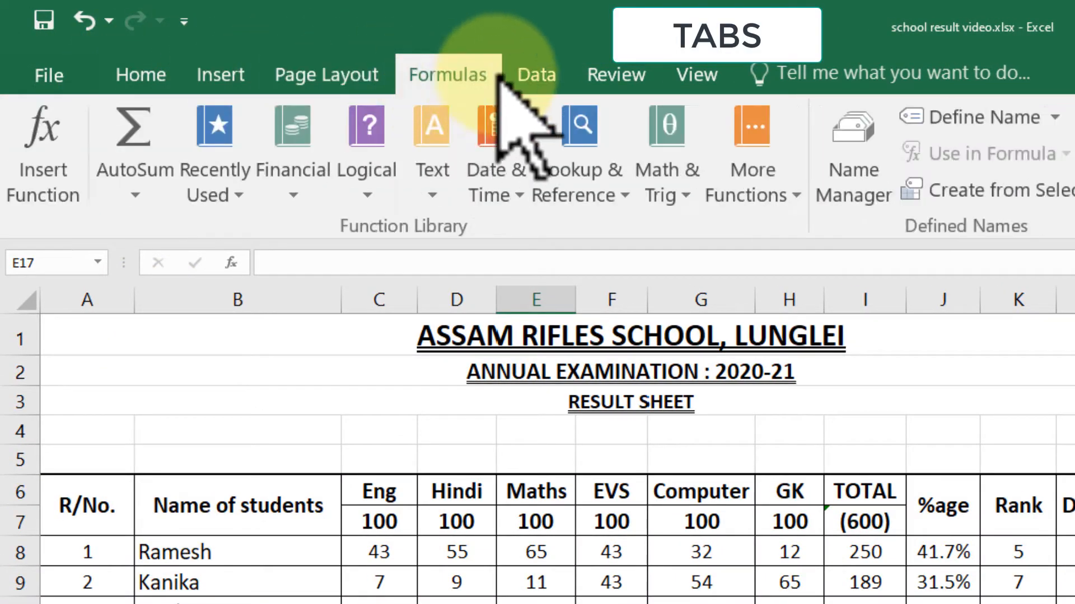
pyautogui.click(536, 76)
pyautogui.click(626, 76)
pyautogui.click(697, 76)
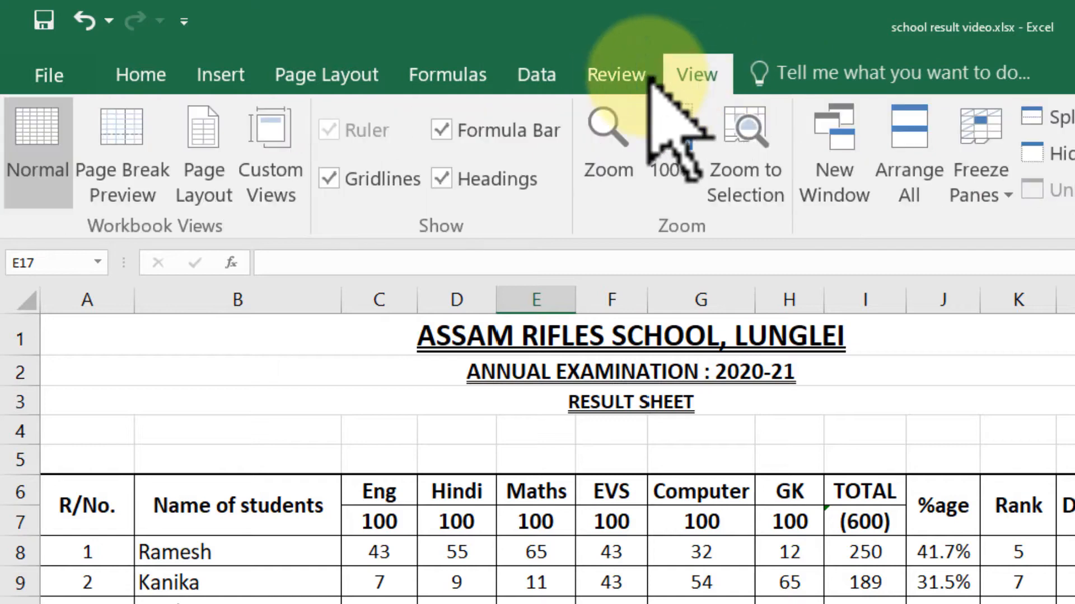
pyautogui.click(616, 76)
pyautogui.click(140, 77)
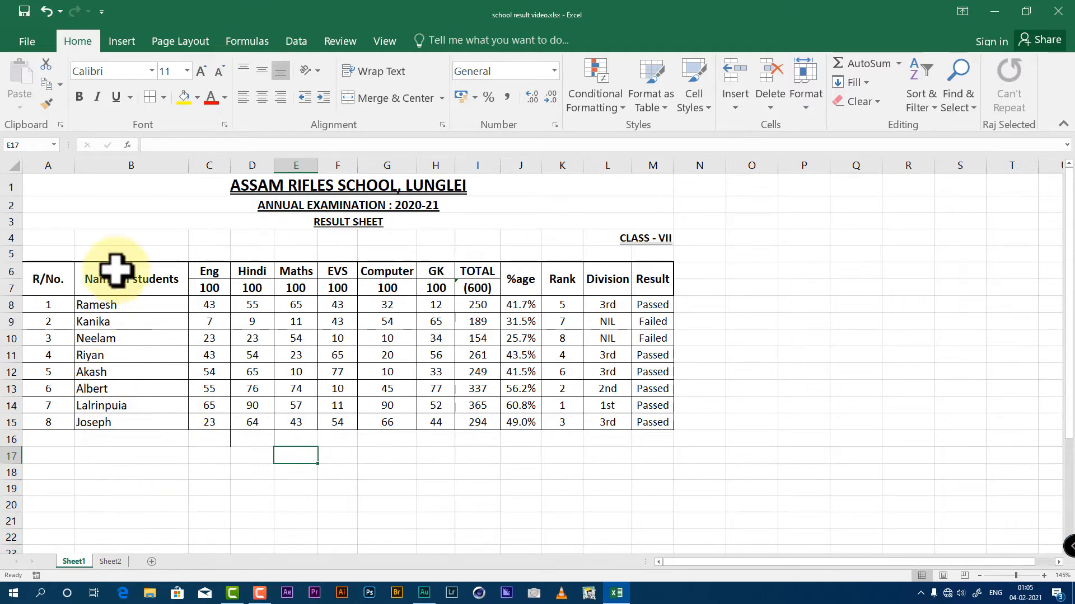
# Step: Enter the headings ASSAM RIFLES SCHOOL, LUNGLEI, ANNUAL EXAMINATION : 2020-21 and RESULT SHEET in cells A19 to A21
pyautogui.click(46, 491)
pyautogui.moveTo(234, 594)
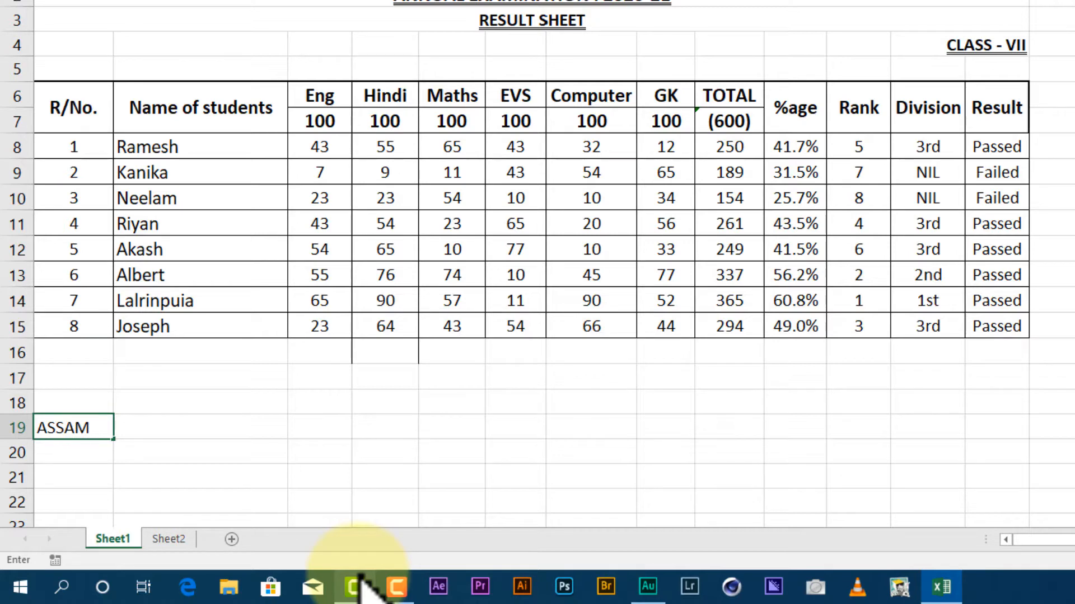
pyautogui.press('Return')
pyautogui.write('ANNUAL EXAMINATION : 2020-21')
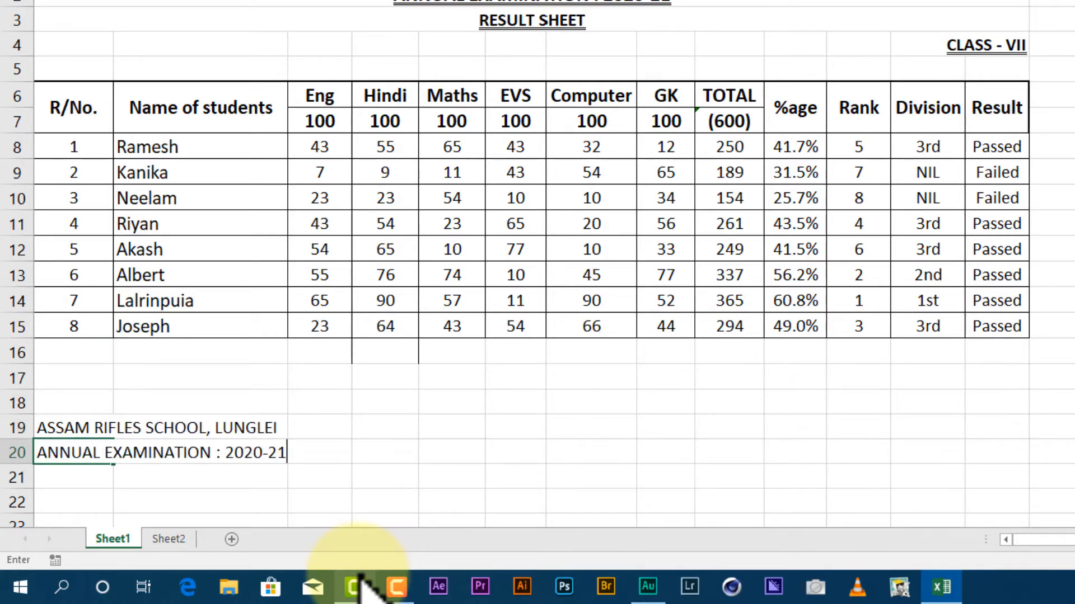
pyautogui.press('Return')
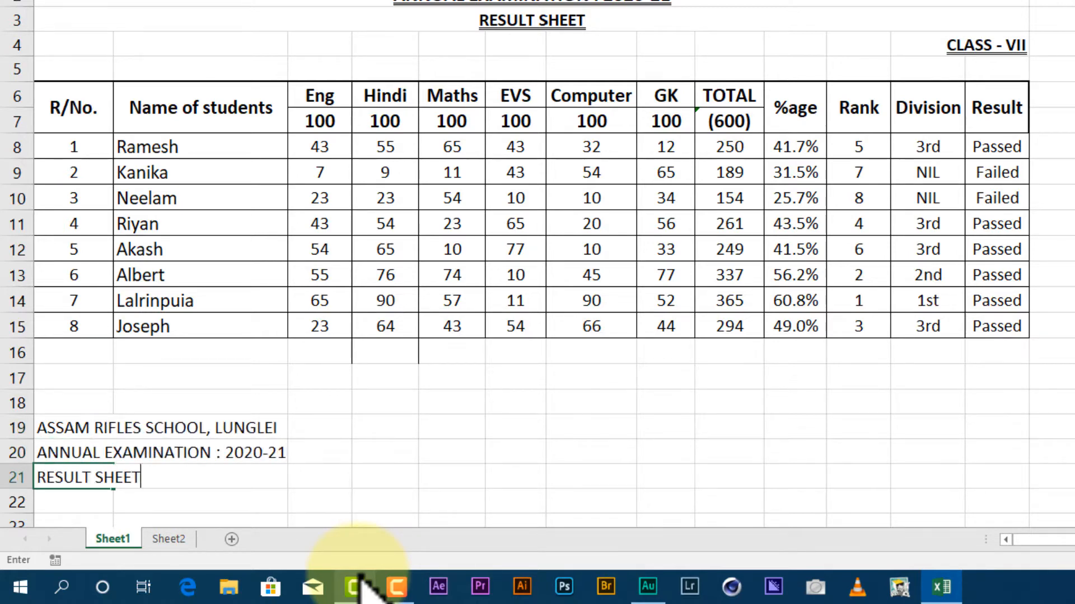
pyautogui.press('Return')
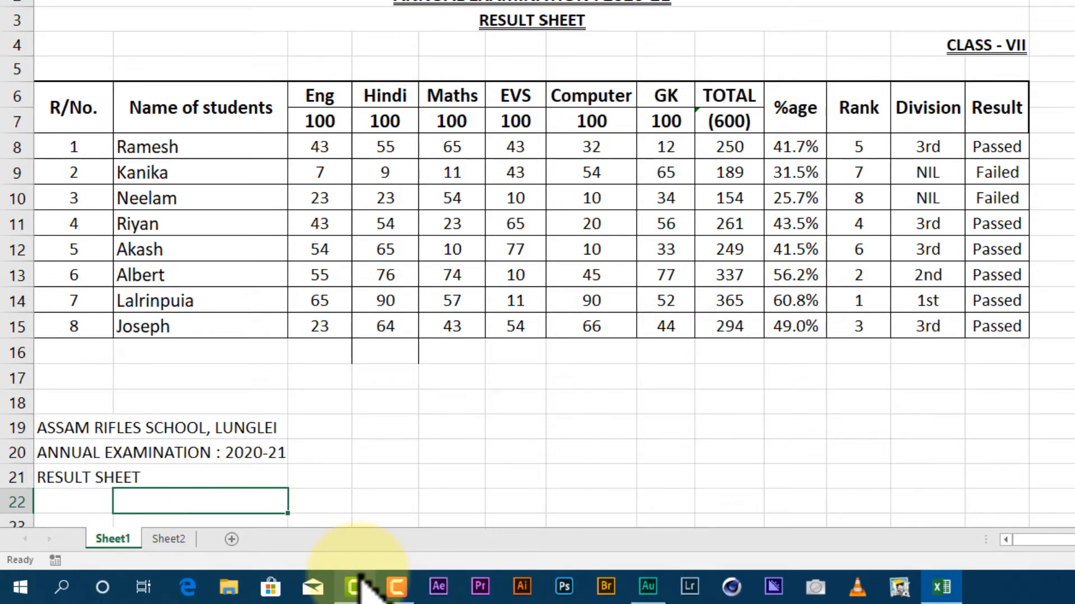
pyautogui.press('Right')
pyautogui.press('Right')
pyautogui.press('Right')
pyautogui.press('Right')
pyautogui.press('Right')
pyautogui.press('Right')
pyautogui.press('Right')
pyautogui.press('Right')
pyautogui.press('Right')
pyautogui.press('Right')
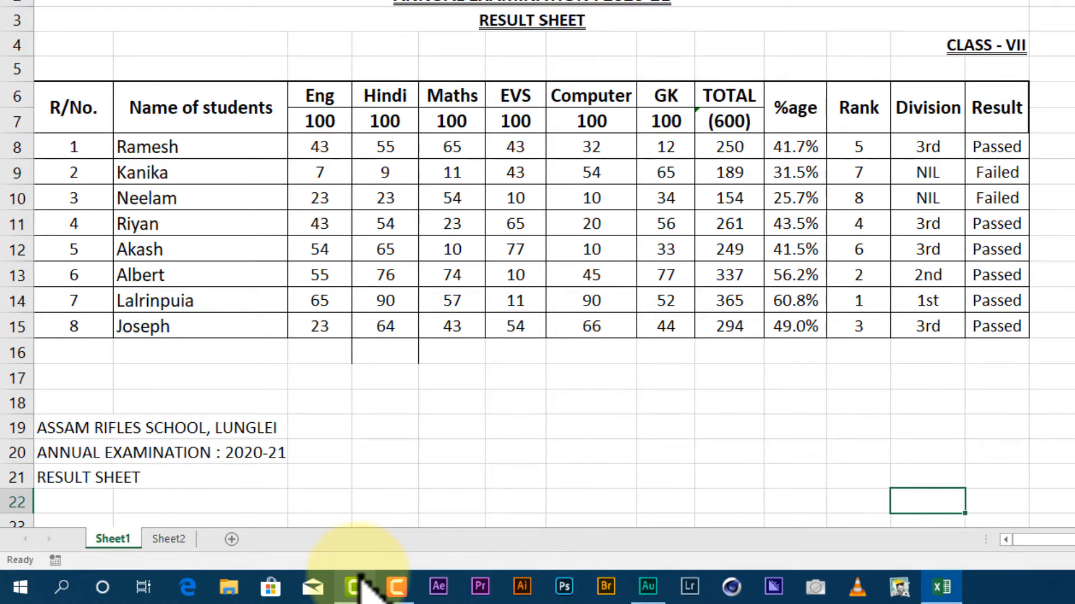
pyautogui.press('Up')
pyautogui.press('Up')
pyautogui.press('Up')
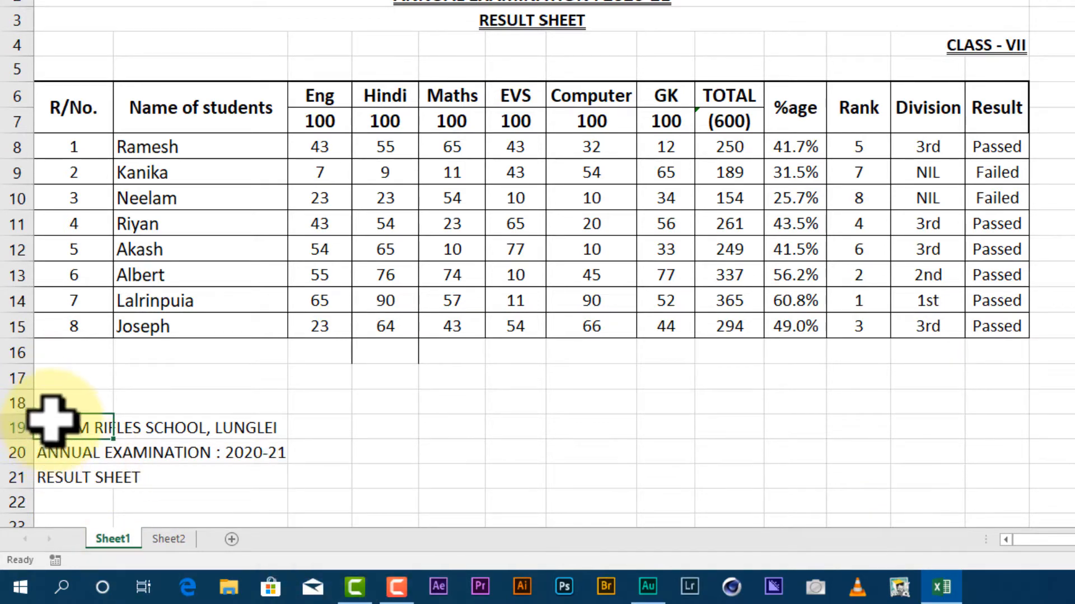
# Step: Merge and center each of the three headings in rows 19, 20 and 21 across columns A to M
pyautogui.scroll(-2, 51, 425)
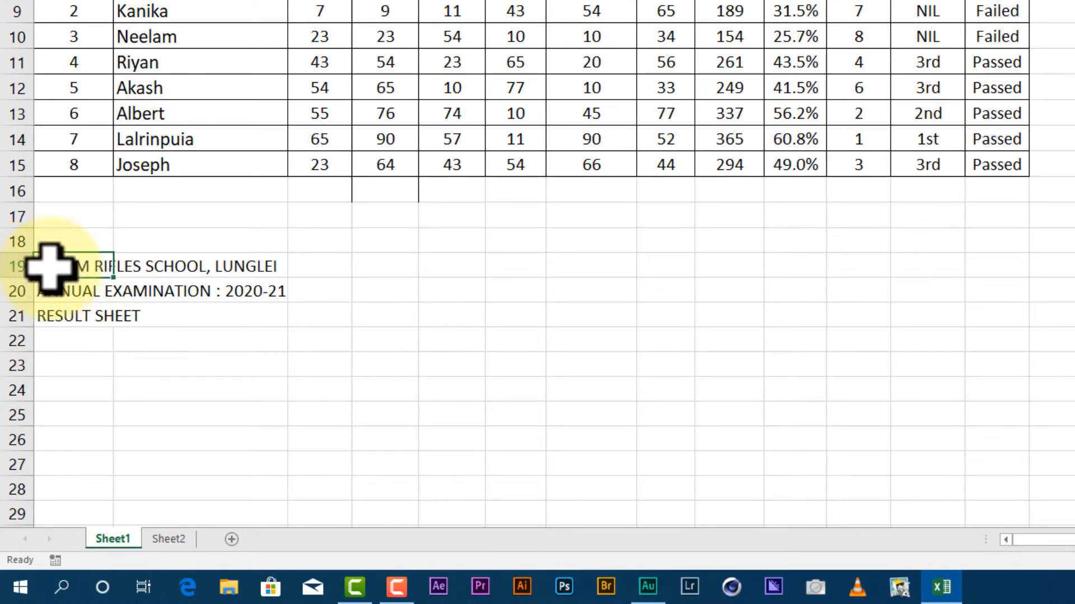
pyautogui.moveTo(49, 266); pyautogui.dragTo(353, 271)
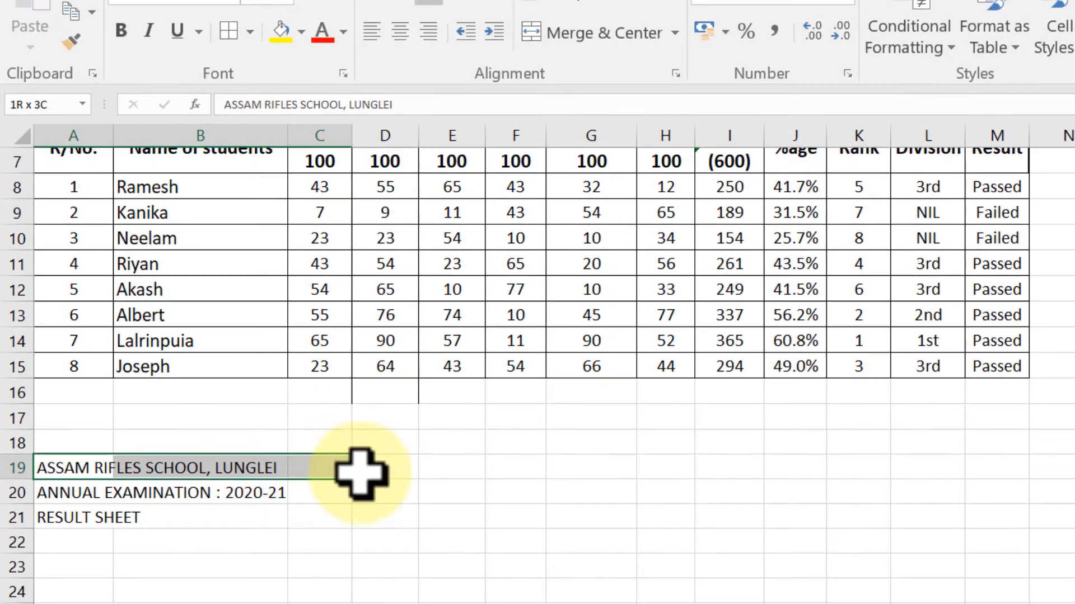
pyautogui.moveTo(361, 475); pyautogui.dragTo(977, 472)
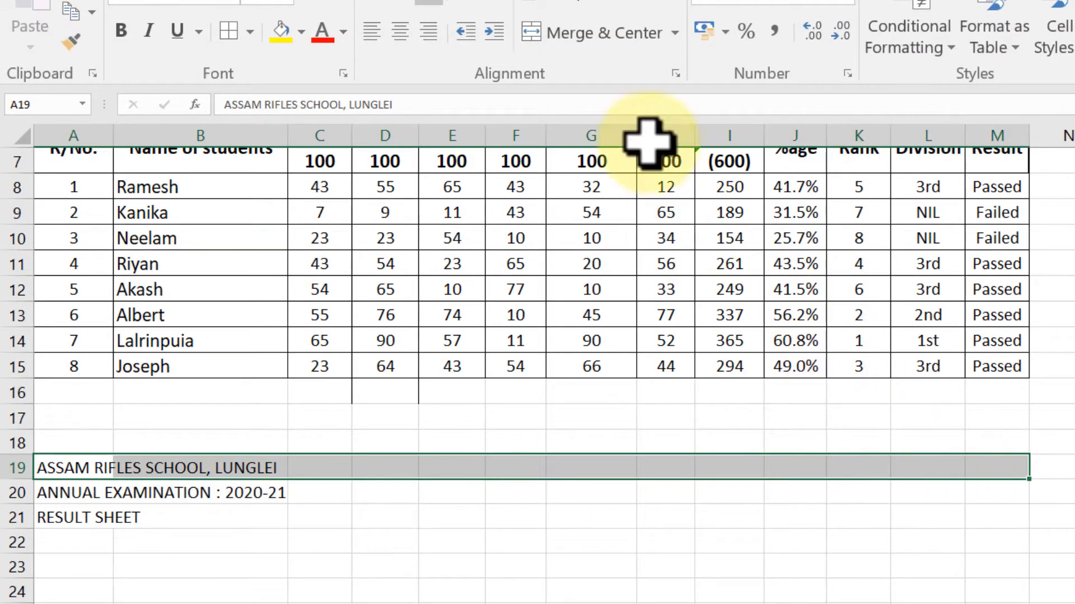
pyautogui.click(582, 35)
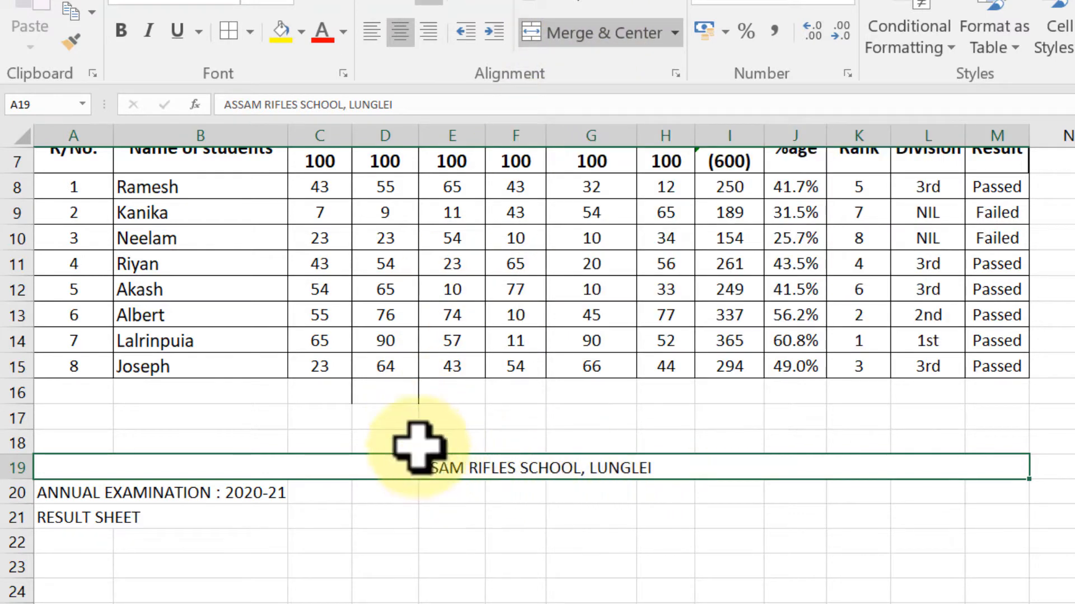
pyautogui.click(49, 491)
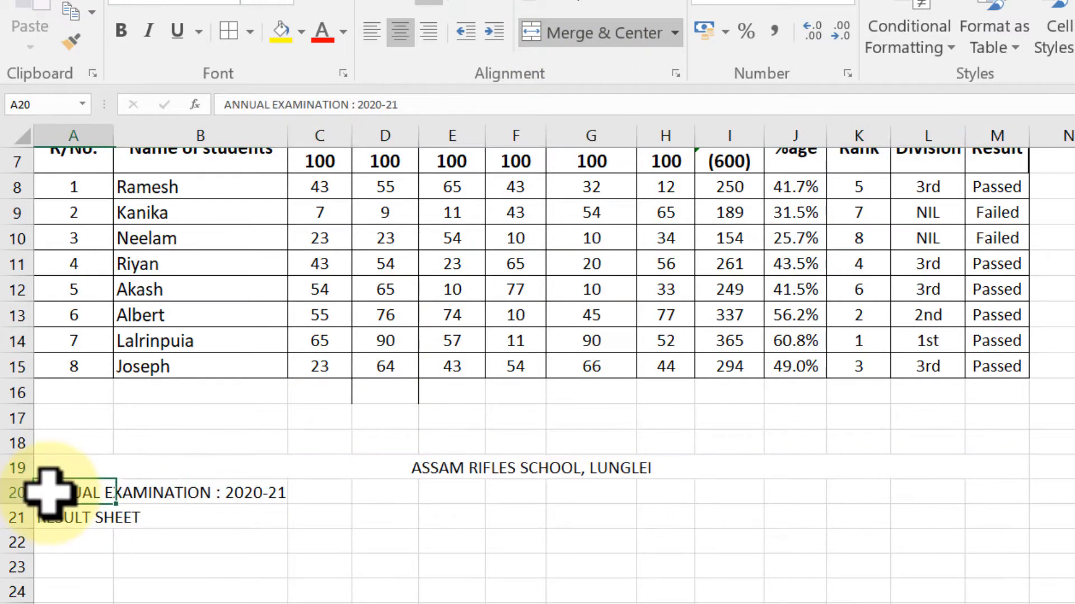
pyautogui.moveTo(50, 492); pyautogui.dragTo(974, 496)
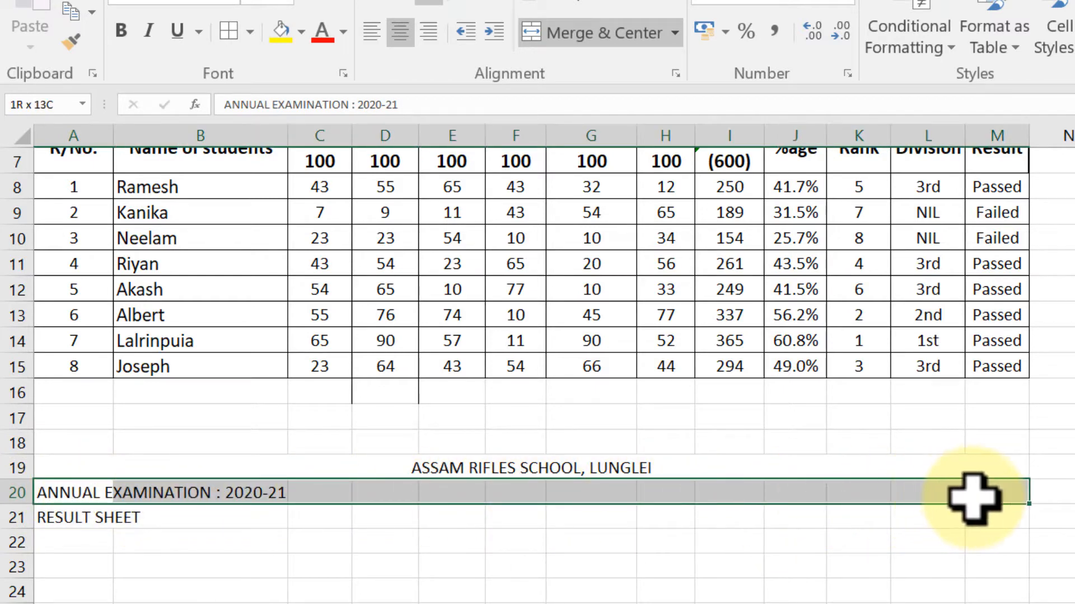
pyautogui.click(548, 36)
pyautogui.moveTo(48, 516); pyautogui.dragTo(972, 516)
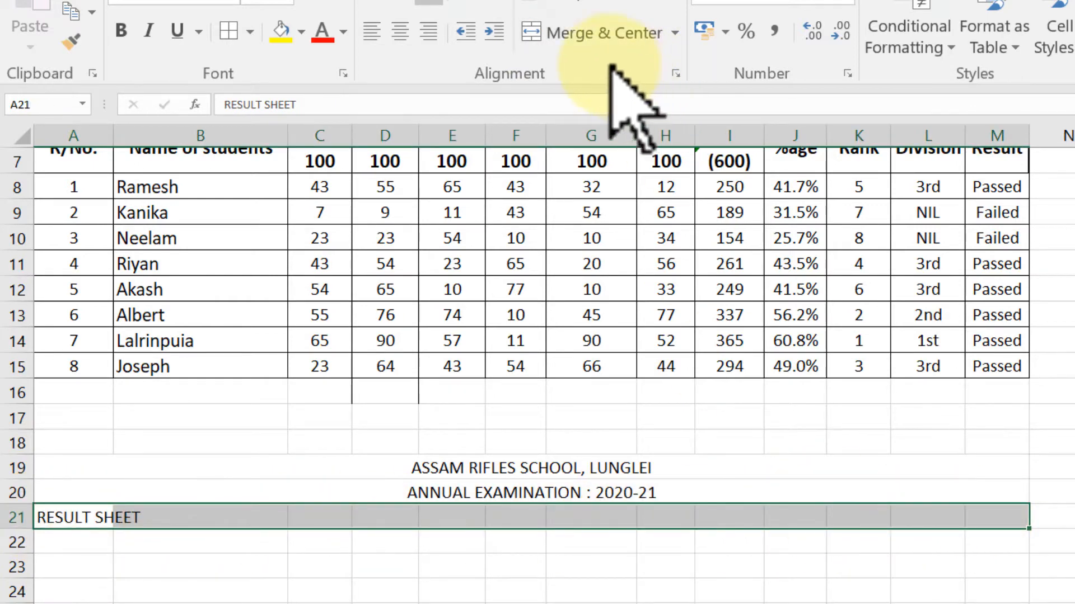
pyautogui.click(593, 34)
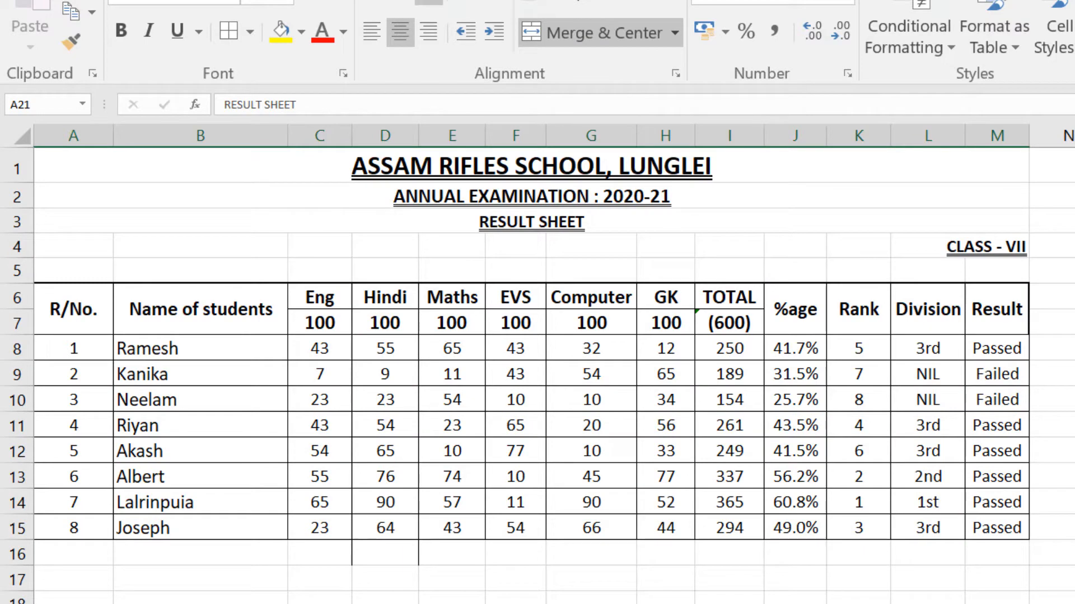
# Step: Enter CLASS-VII in cell L22, then merge L22:M22 and right-align the text
pyautogui.click(927, 603)
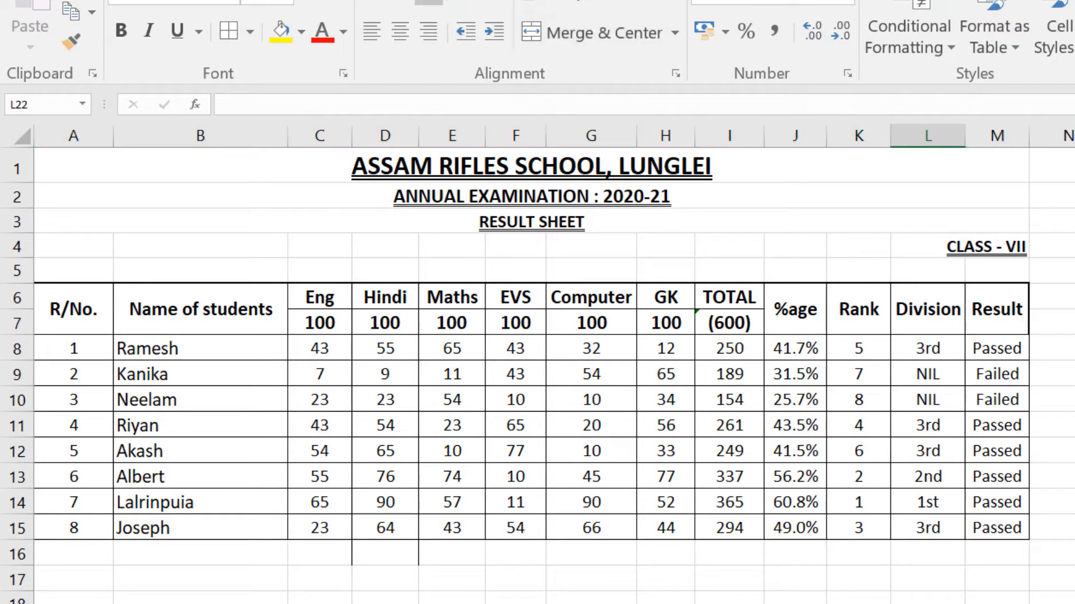
pyautogui.scroll(-1, 951, 560)
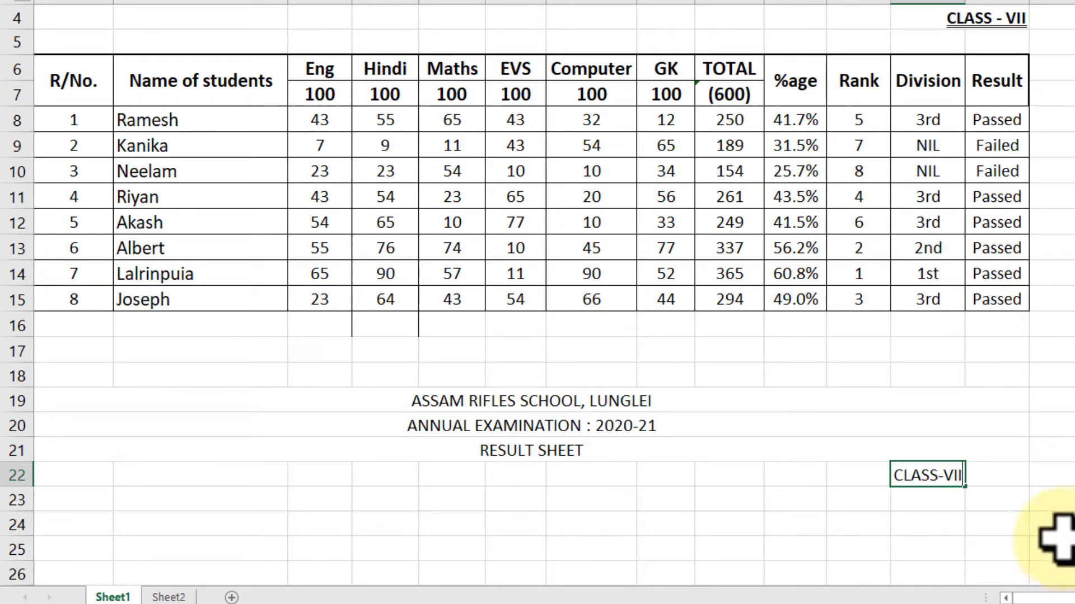
pyautogui.click(996, 478)
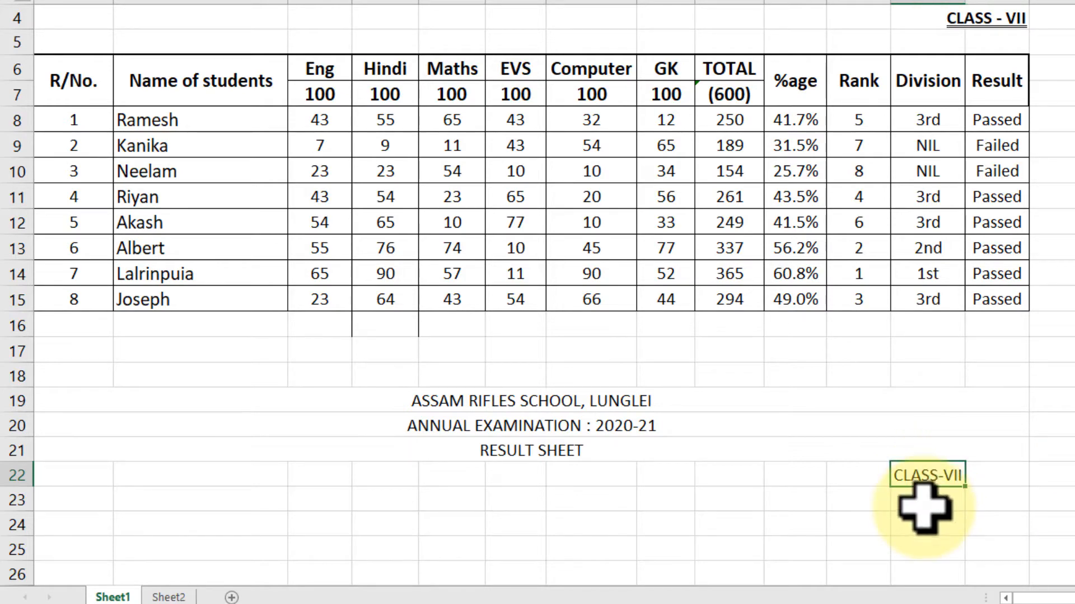
pyautogui.moveTo(990, 474)
pyautogui.mouseDown()
pyautogui.moveTo(921, 476)
pyautogui.moveTo(982, 475)
pyautogui.mouseUp()
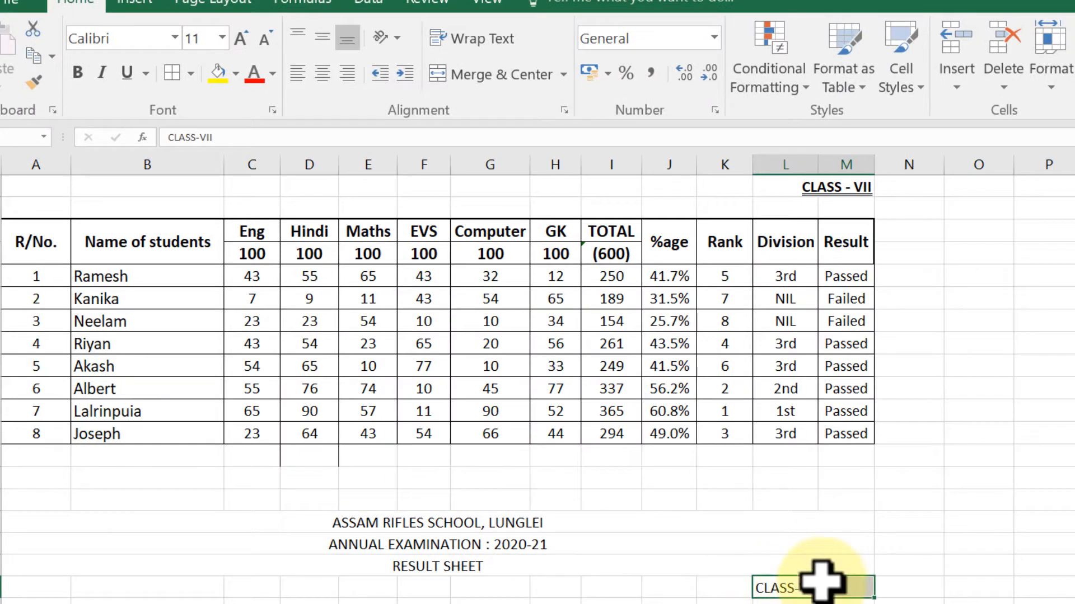
pyautogui.click(473, 74)
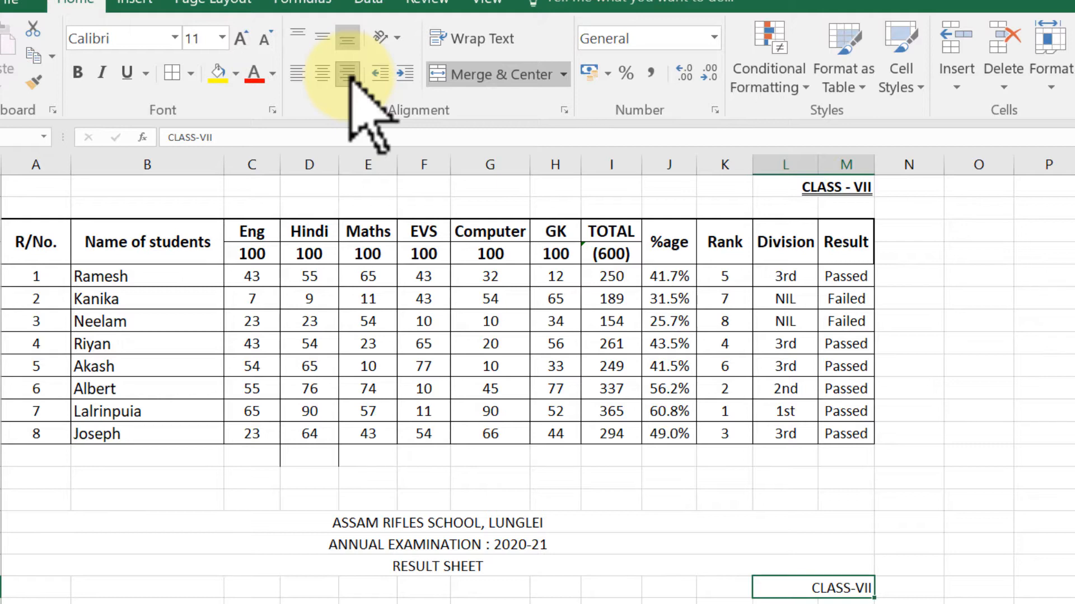
pyautogui.click(321, 73)
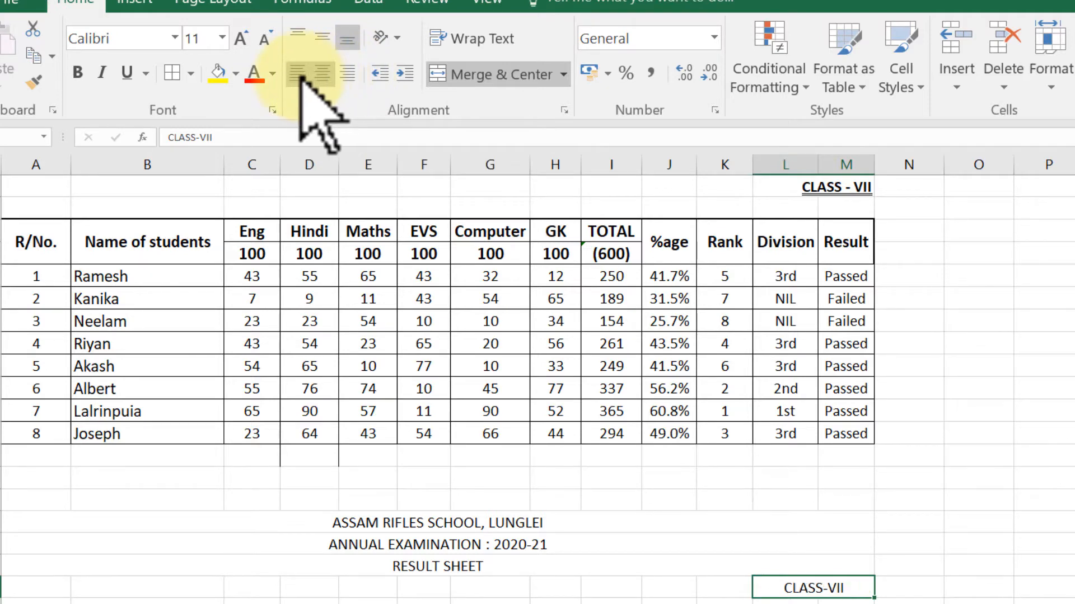
pyautogui.click(297, 74)
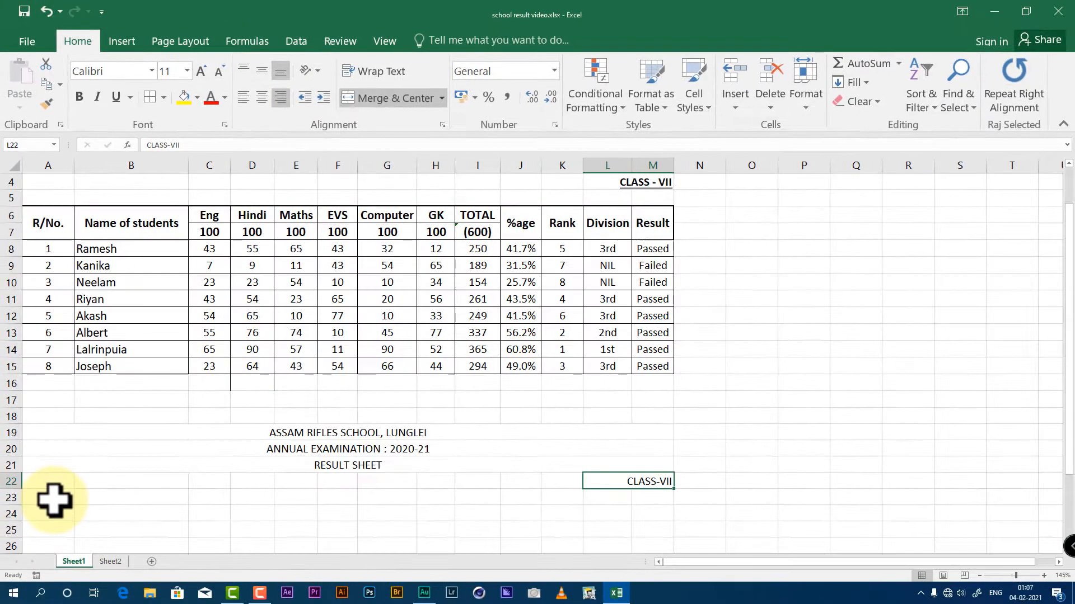
# Step: Enter the column headers R/No., Name of students, Eng, Hindi and Maths in cells A23 to E23
pyautogui.click(51, 498)
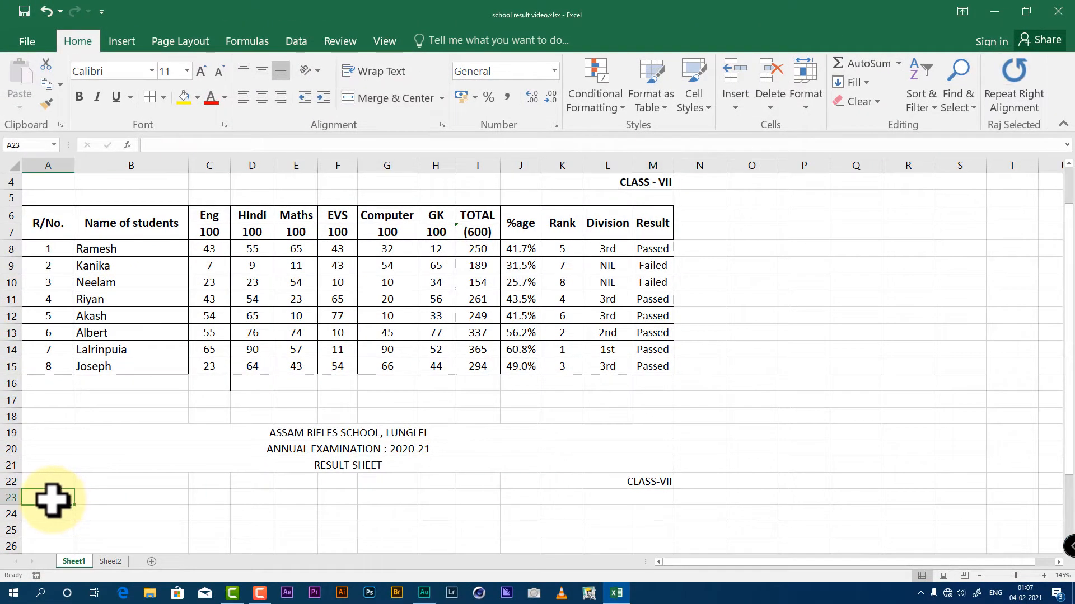
pyautogui.write('R/No.')
pyautogui.press('Tab')
pyautogui.write('Name')
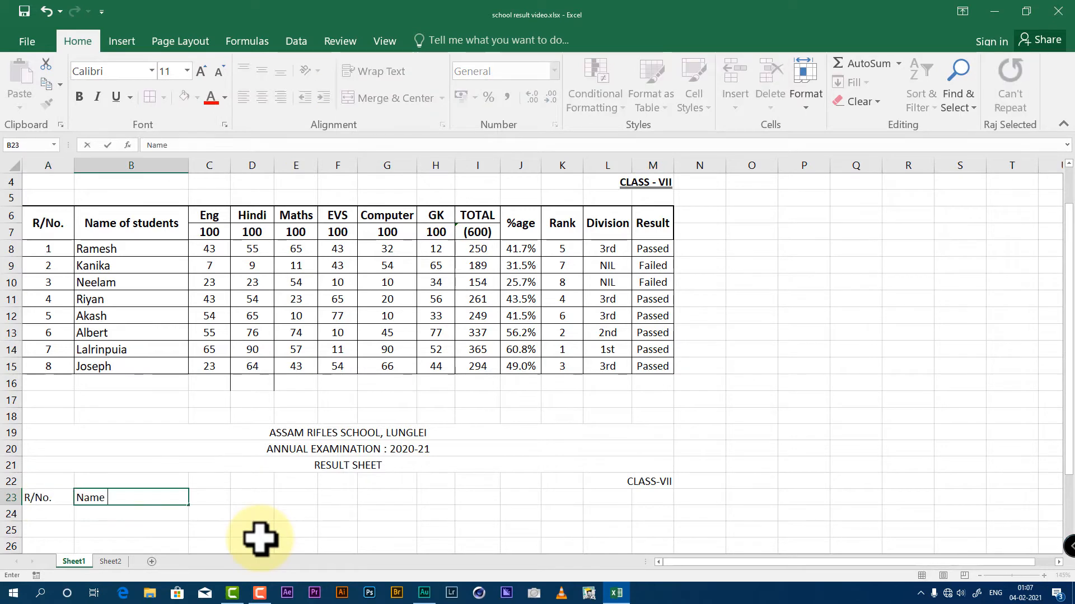
pyautogui.press('Tab')
pyautogui.write('Eng')
pyautogui.press('Tab')
pyautogui.write('Hindi')
pyautogui.press('Tab')
pyautogui.write('Maths')
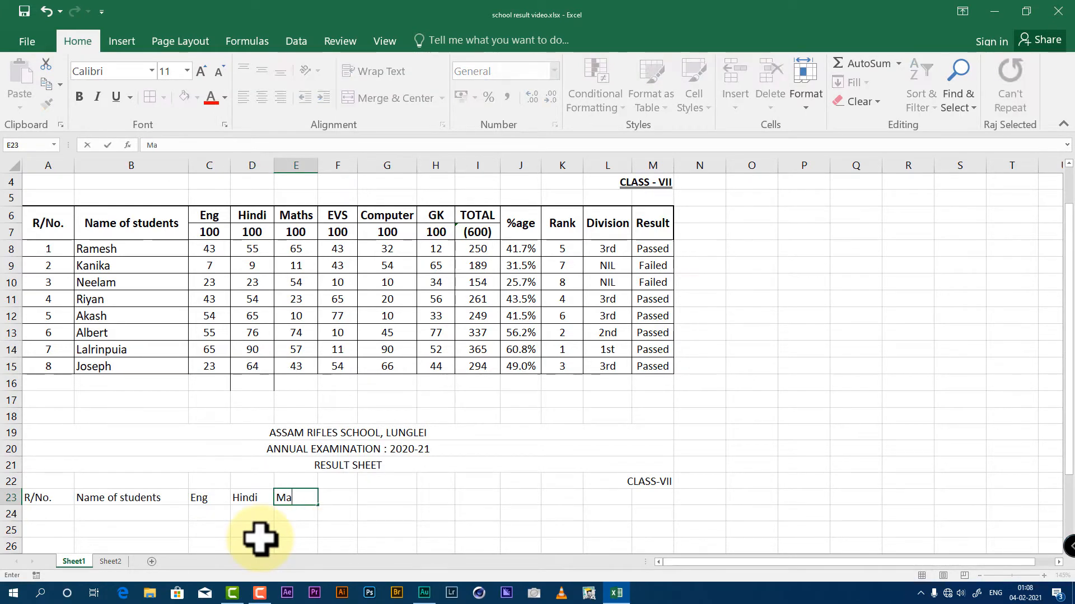
# Step: Enter the column headers EVS, Computer, GK and Total in cells F23 to I23
pyautogui.press('Tab')
pyautogui.write('EVS')
pyautogui.press('Tab')
pyautogui.write('Computer')
pyautogui.press('Tab')
pyautogui.write('GK')
pyautogui.press('Tab')
pyautogui.write('Total')
pyautogui.press('Tab')
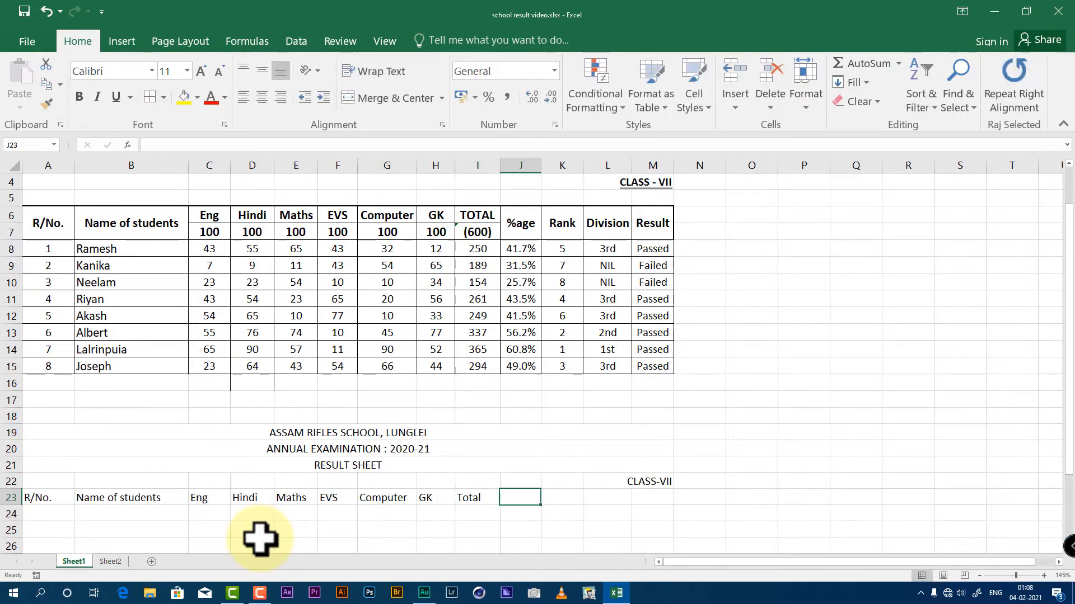
# Step: Enter the column headers %age, Rank, Division and Result in cells J23 to M23
pyautogui.write('%age')
pyautogui.press('Tab')
pyautogui.write('Rank')
pyautogui.press('Tab')
pyautogui.write('Division')
pyautogui.press('Tab')
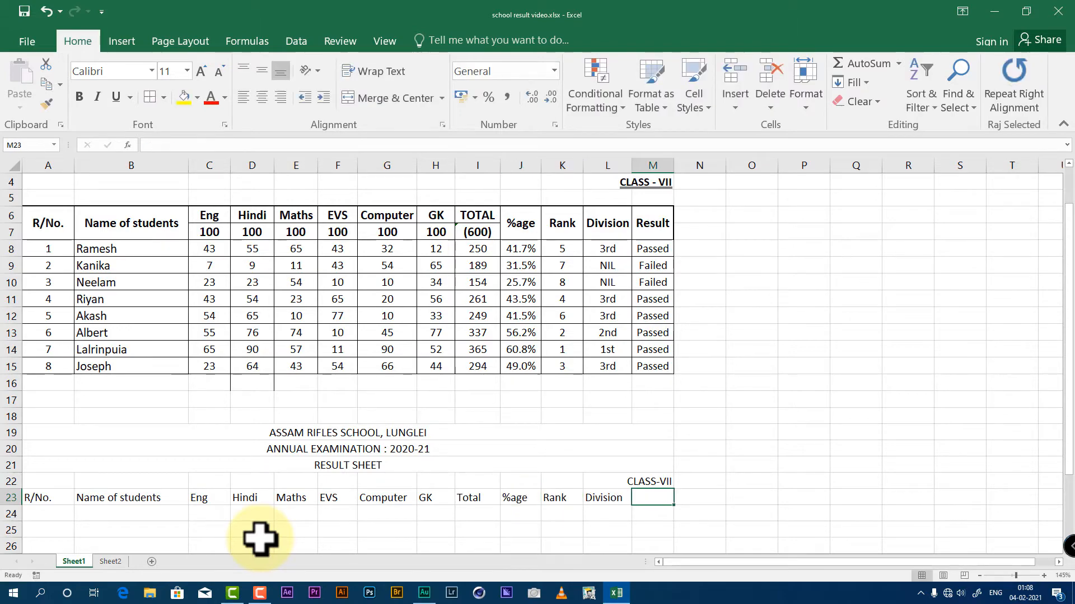
pyautogui.write('Result')
pyautogui.press('Return')
# Step: Enter roll numbers from A24 downward, and the maximum marks 100 in C24 to H24 and 600 in I24
pyautogui.write('1 2 3 4 5 6 7 8')
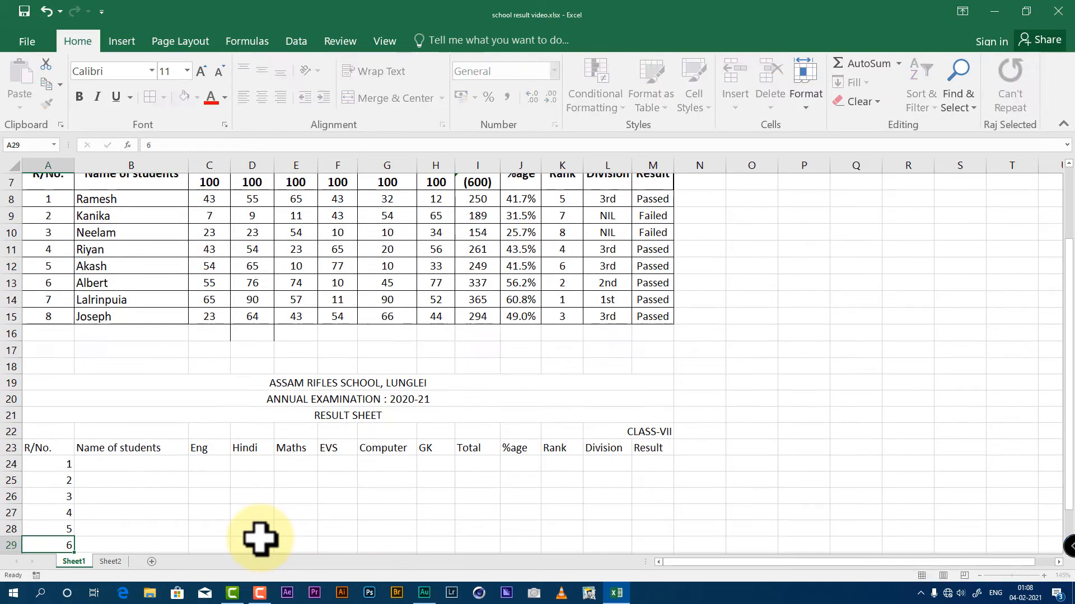
pyautogui.scroll(2, 222, 492)
pyautogui.click(222, 492)
pyautogui.scroll(-1, 223, 492)
pyautogui.write('100\t100')
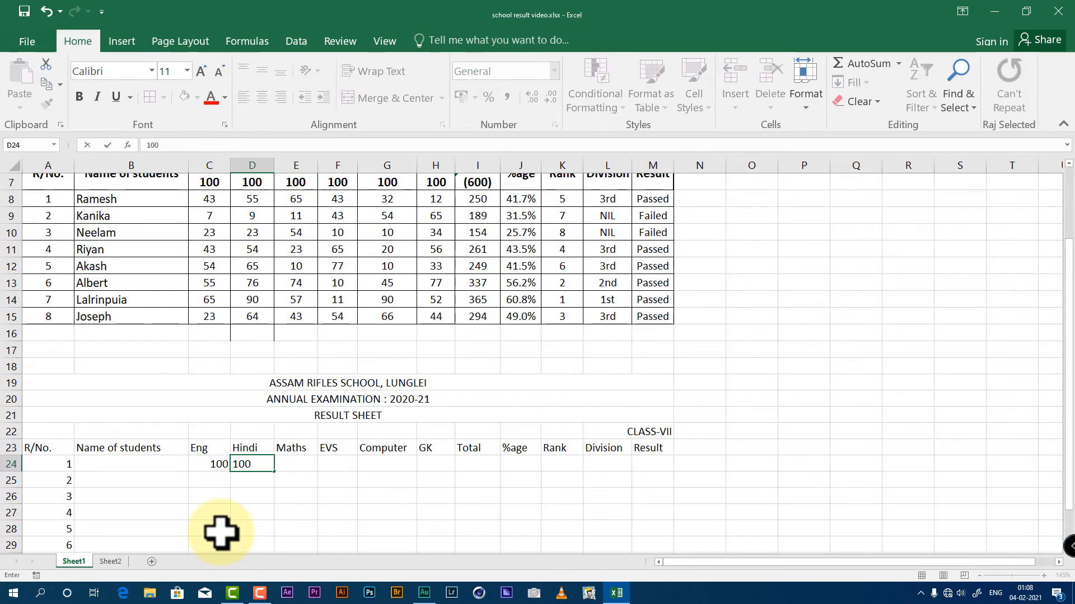
pyautogui.write('\t100\t100\t100\t100\t600')
pyautogui.press('Down')
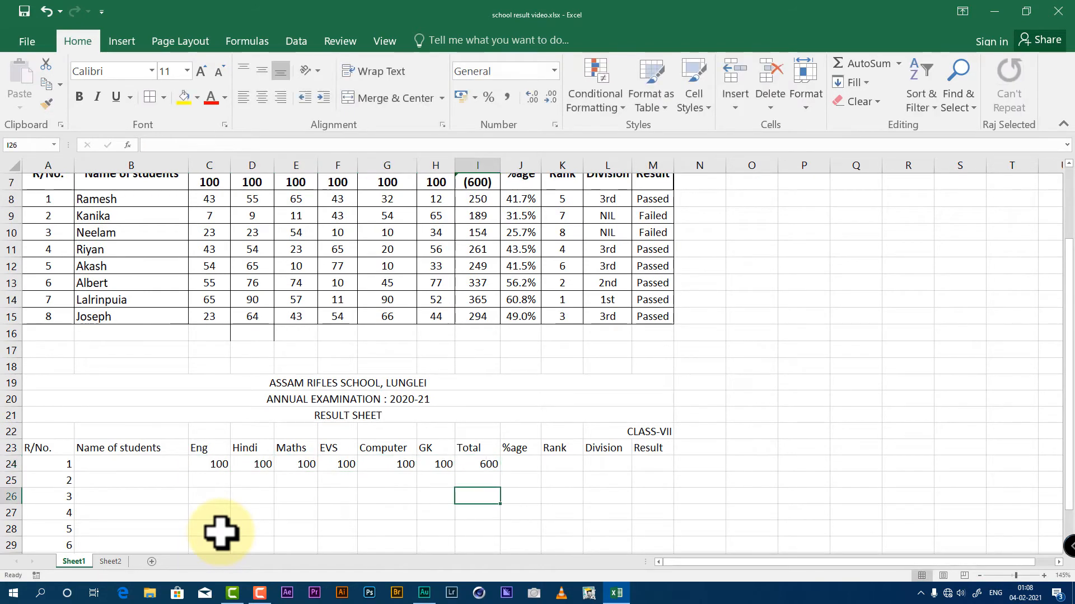
# Step: Re-enter the roll numbers 1 to 8 in cells A25 to A32, below the maximum marks row
pyautogui.press('Home')
pyautogui.scroll(-3, 223, 532)
pyautogui.write('1 2 3 4 5 6 7 8')
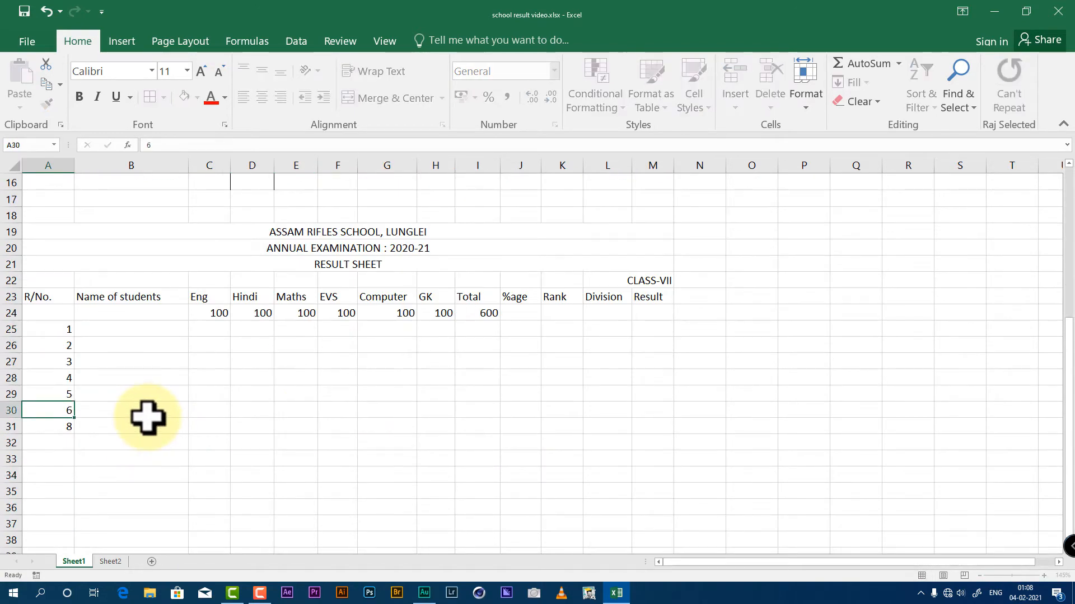
# Step: Copy the eight student names from B8:B15 of the finished table into the new table starting at B25
pyautogui.scroll(3, 205, 391)
pyautogui.moveTo(112, 196); pyautogui.dragTo(119, 321)
pyautogui.hotkey('ctrl', 'c')
pyautogui.click(166, 480)
pyautogui.hotkey('ctrl', 'v')
pyautogui.scroll(-1, 166, 480)
pyautogui.scroll(-2, 166, 480)
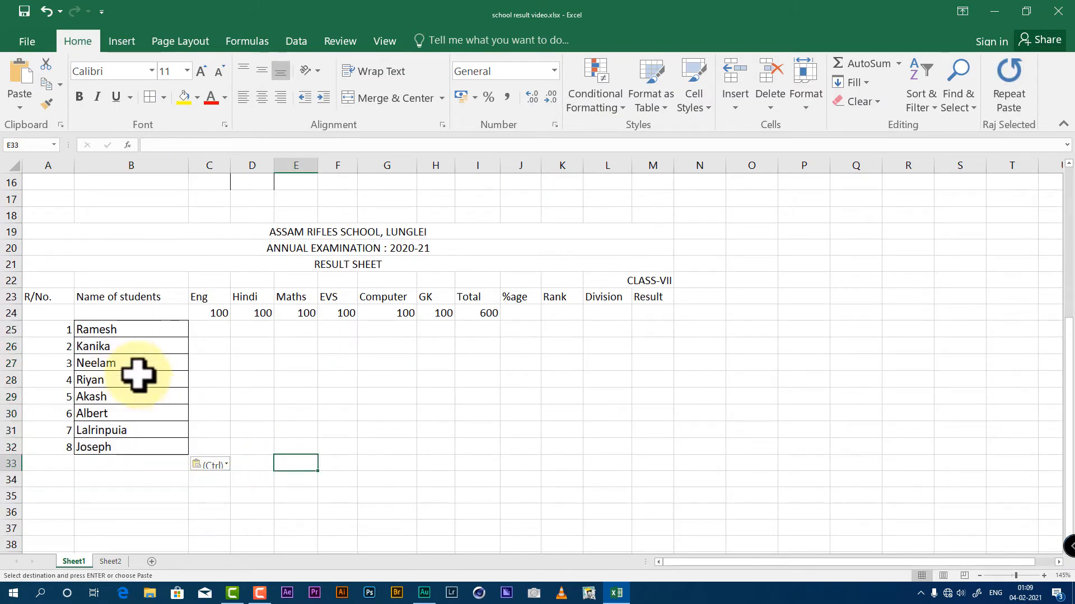
# Step: Insert a blank row between the CLASS-VII line and the column header row
pyautogui.rightClick(24, 297)
pyautogui.click(76, 394)
pyautogui.click(76, 394)
pyautogui.click(48, 422)
pyautogui.scroll(5, 300, 396)
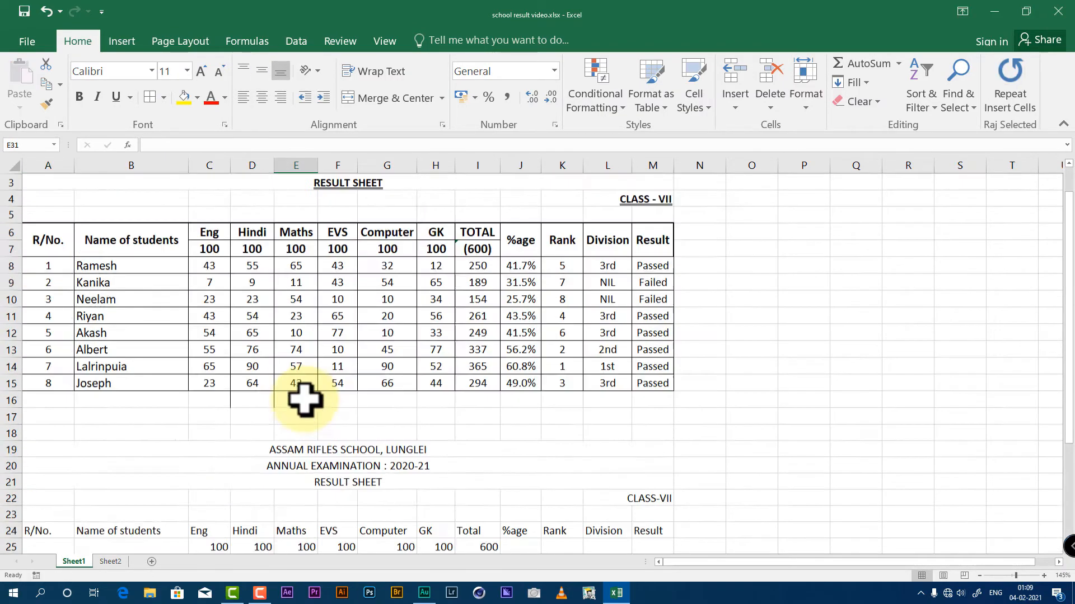
pyautogui.scroll(-5, 300, 396)
pyautogui.click(252, 496)
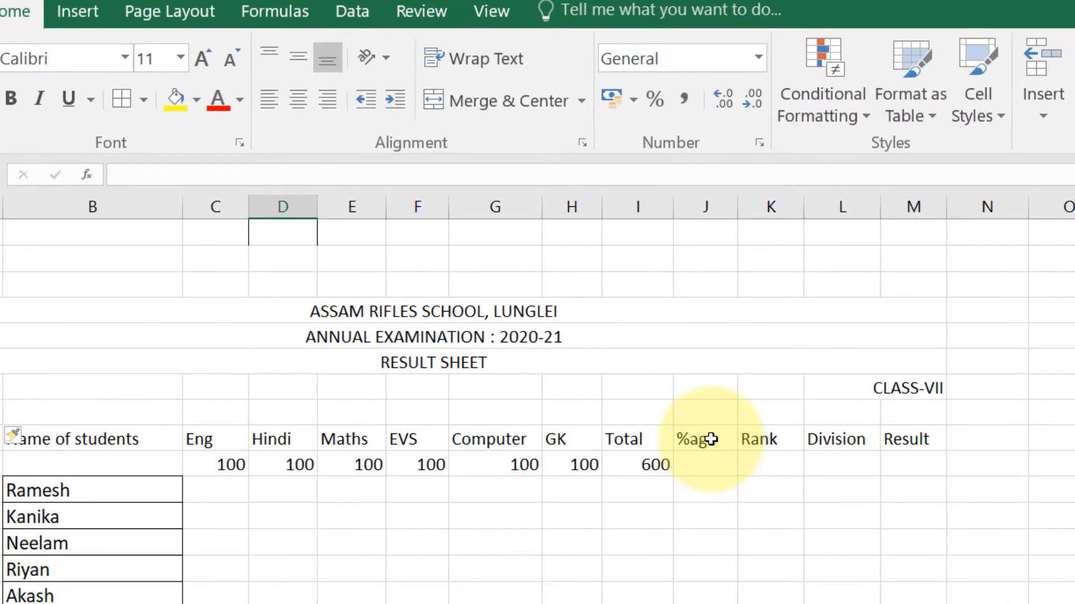
# Step: Merge and center the %age, Rank, Division and Result headers, each over rows 24 and 25 of its own column
pyautogui.click(711, 440)
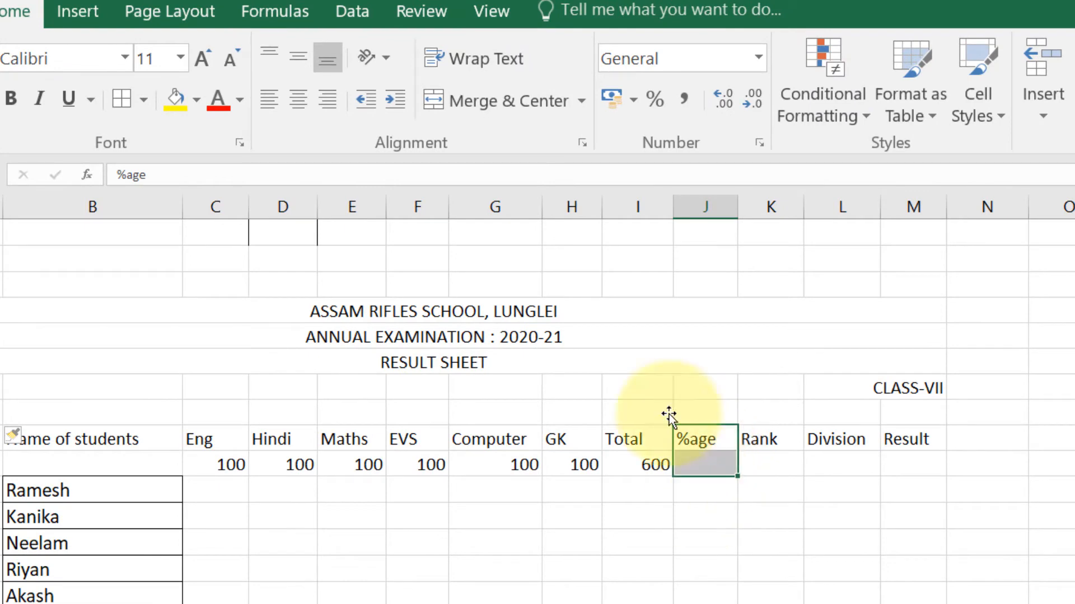
pyautogui.click(478, 100)
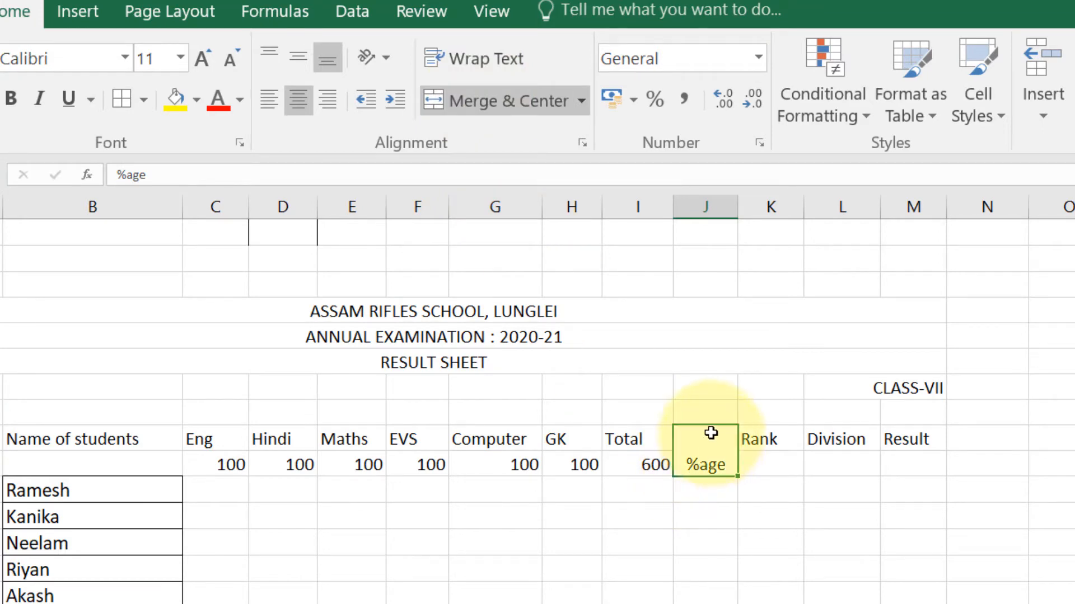
pyautogui.moveTo(773, 438); pyautogui.dragTo(768, 468)
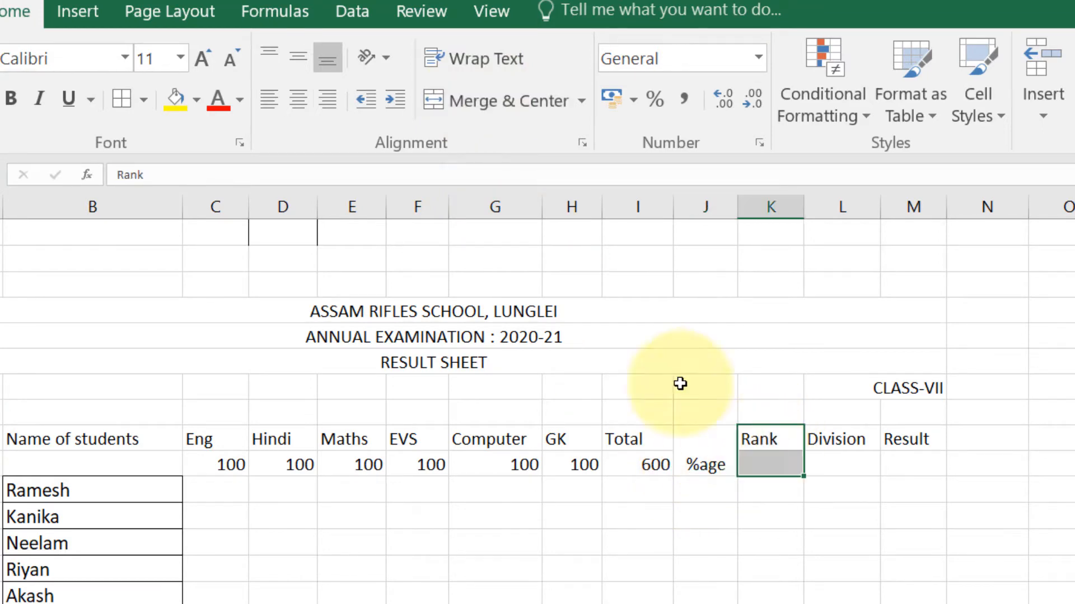
pyautogui.click(459, 103)
pyautogui.click(836, 444)
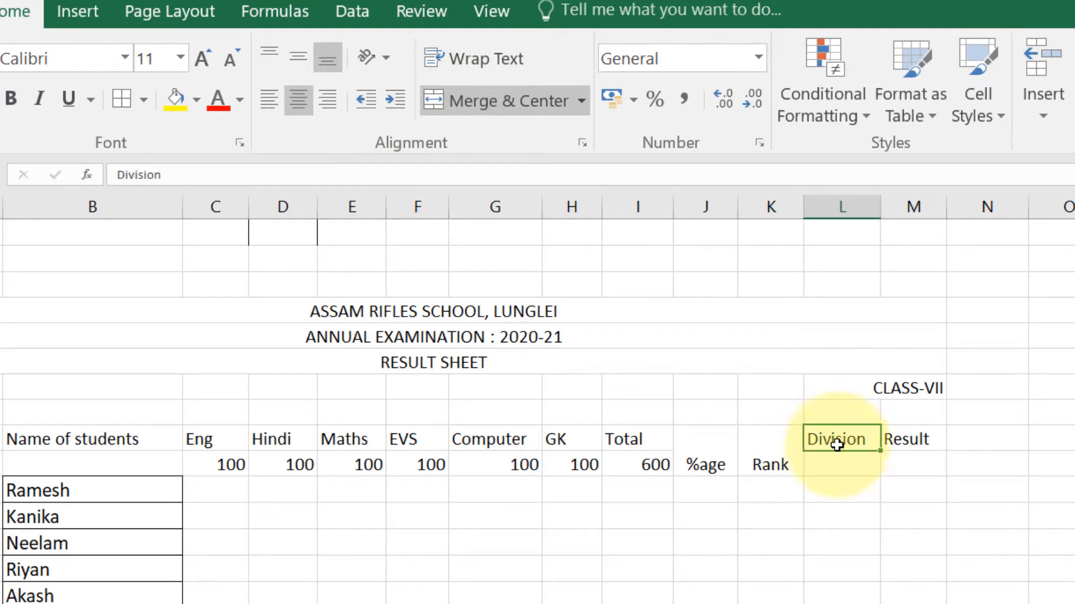
pyautogui.click(480, 104)
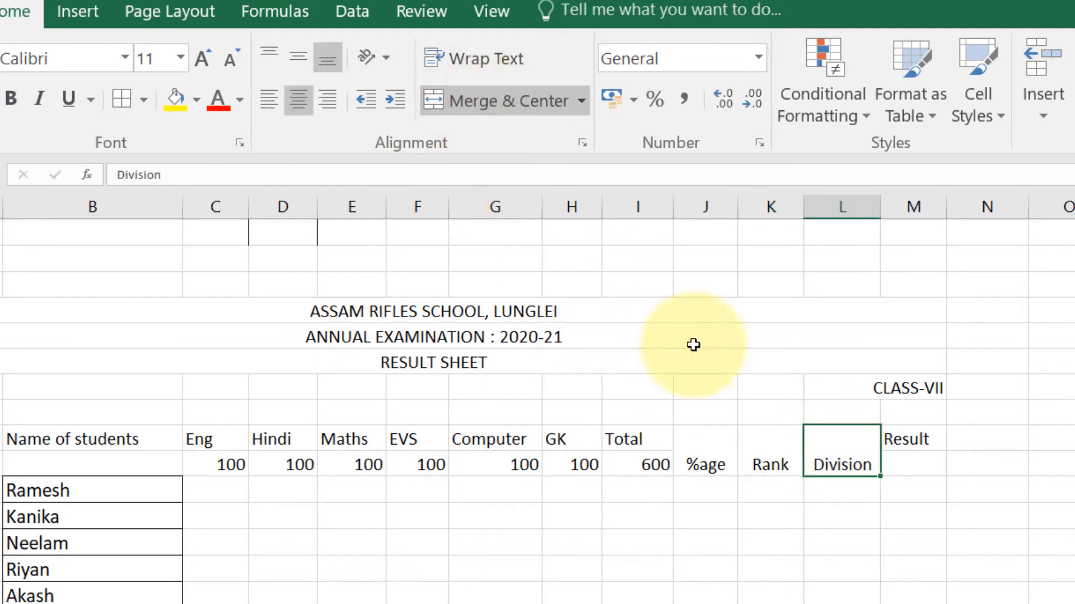
pyautogui.click(908, 448)
pyautogui.moveTo(908, 448); pyautogui.dragTo(909, 466)
pyautogui.click(461, 101)
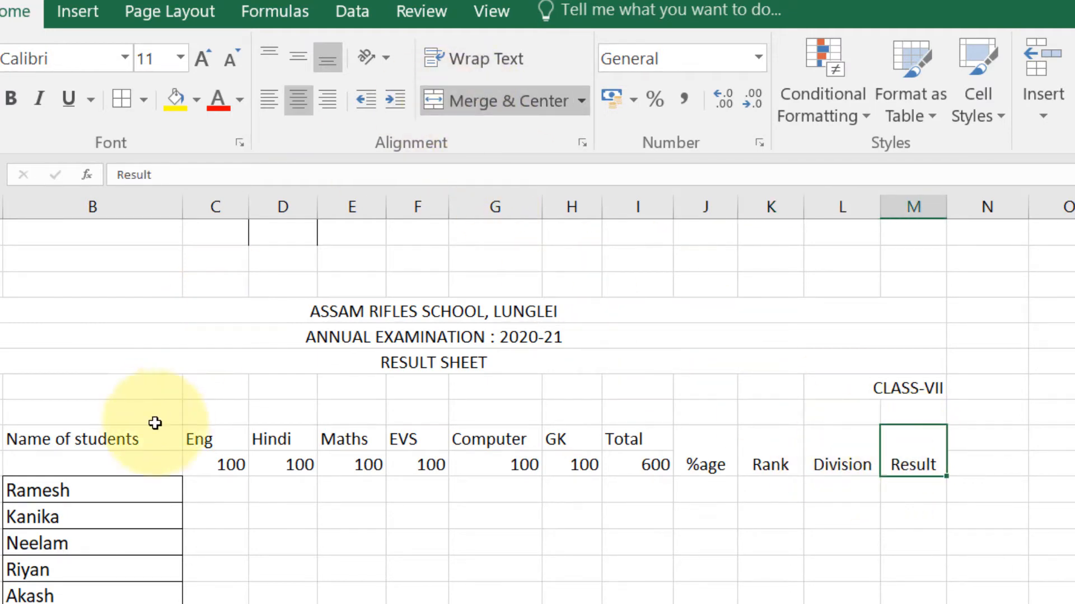
# Step: Merge and center the Name of students and R/No. headers, each over rows 24 and 25 of its own column
pyautogui.moveTo(143, 439); pyautogui.dragTo(144, 456)
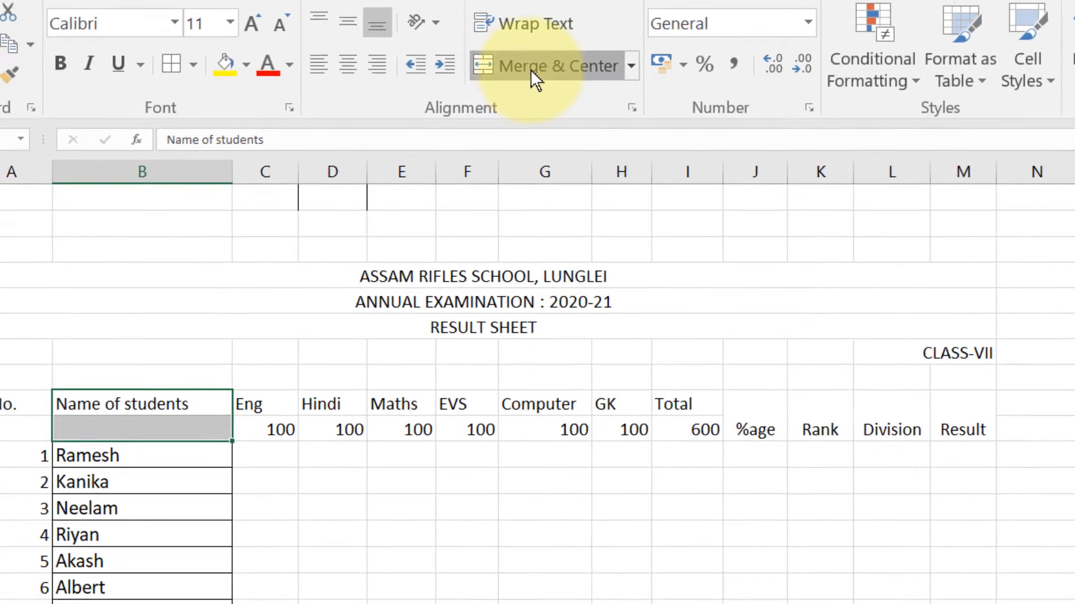
pyautogui.click(481, 101)
pyautogui.moveTo(95, 360); pyautogui.dragTo(86, 380)
pyautogui.click(586, 22)
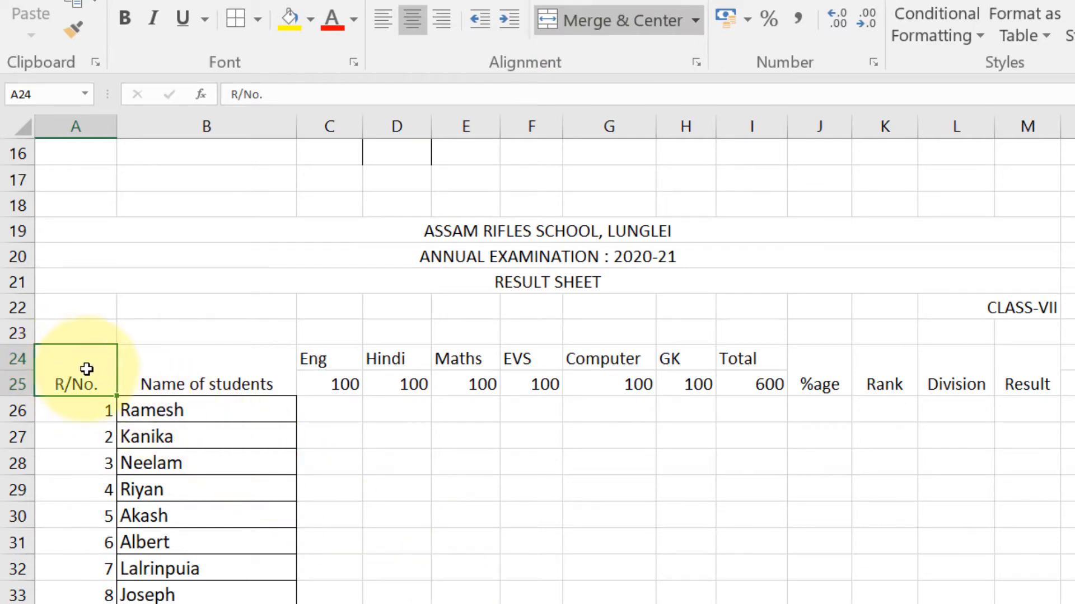
# Step: Middle-align the merged R/No., Name of students, %age, Rank, Division and Result headers vertically
pyautogui.moveTo(86, 370); pyautogui.dragTo(132, 374)
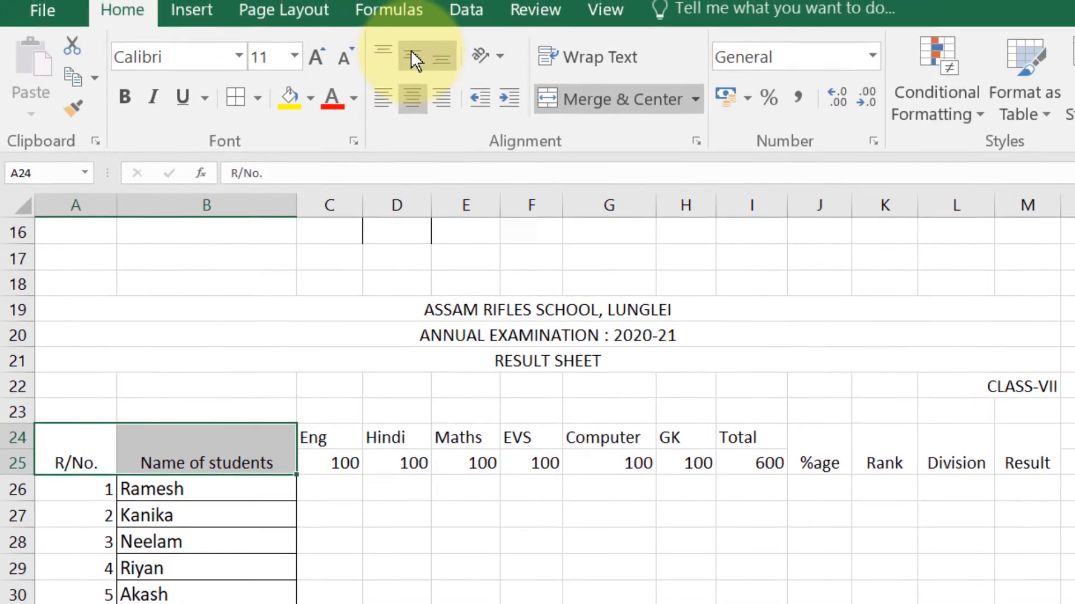
pyautogui.click(411, 52)
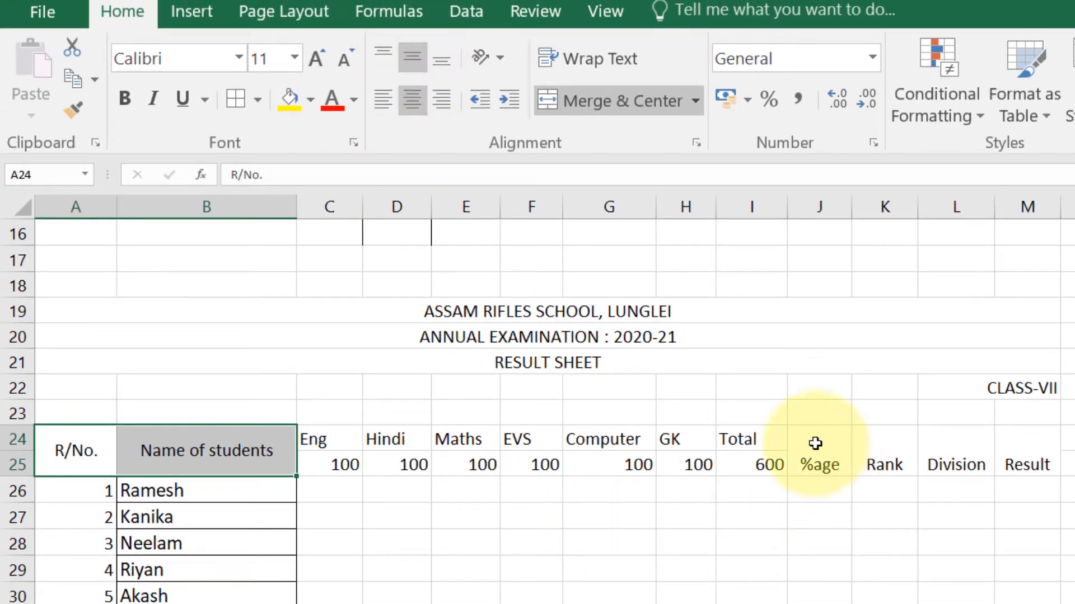
pyautogui.moveTo(815, 443); pyautogui.dragTo(996, 451)
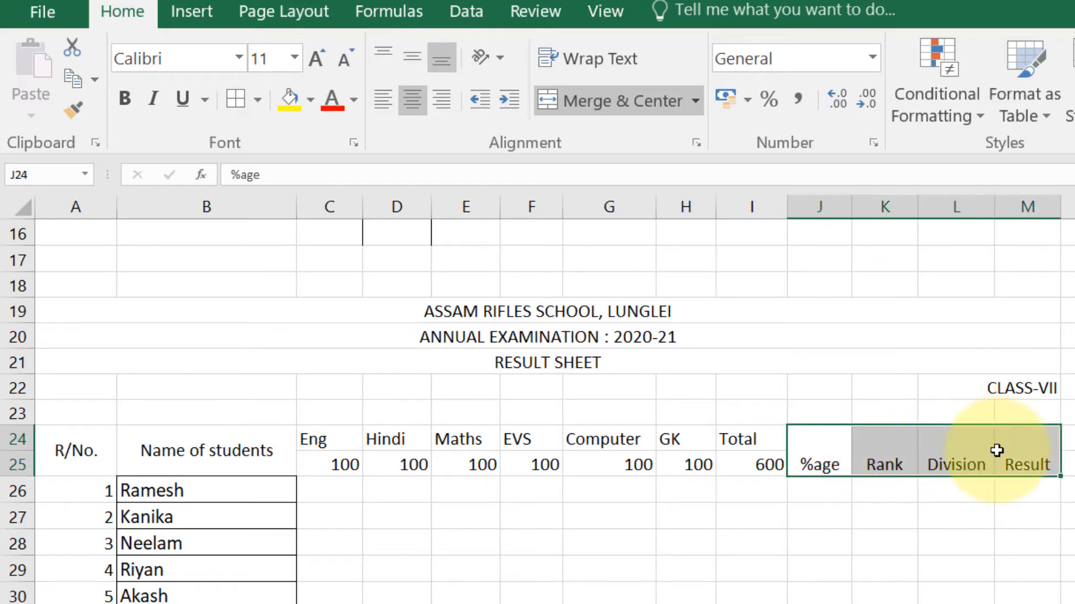
pyautogui.click(414, 55)
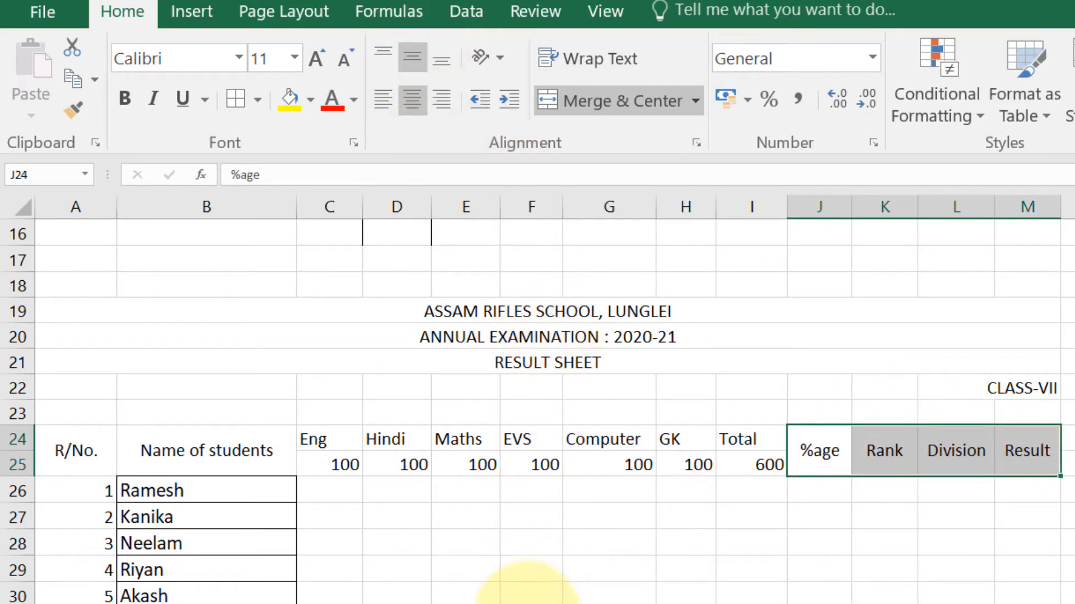
# Step: Center the subject and Total headers and their maximum marks in C24:I25 horizontally
pyautogui.moveTo(339, 443); pyautogui.dragTo(727, 464)
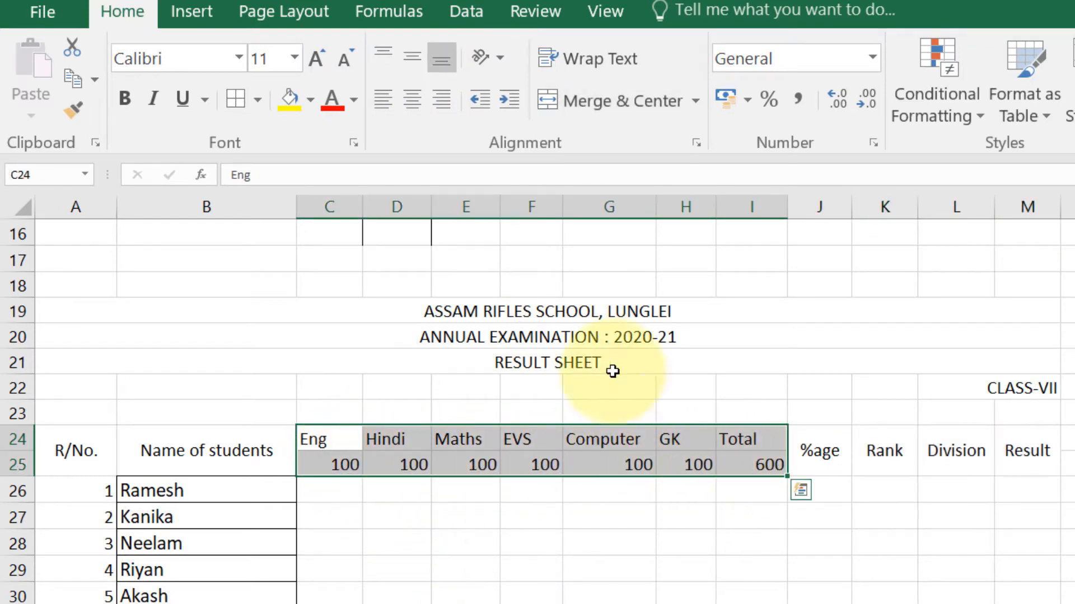
pyautogui.click(418, 106)
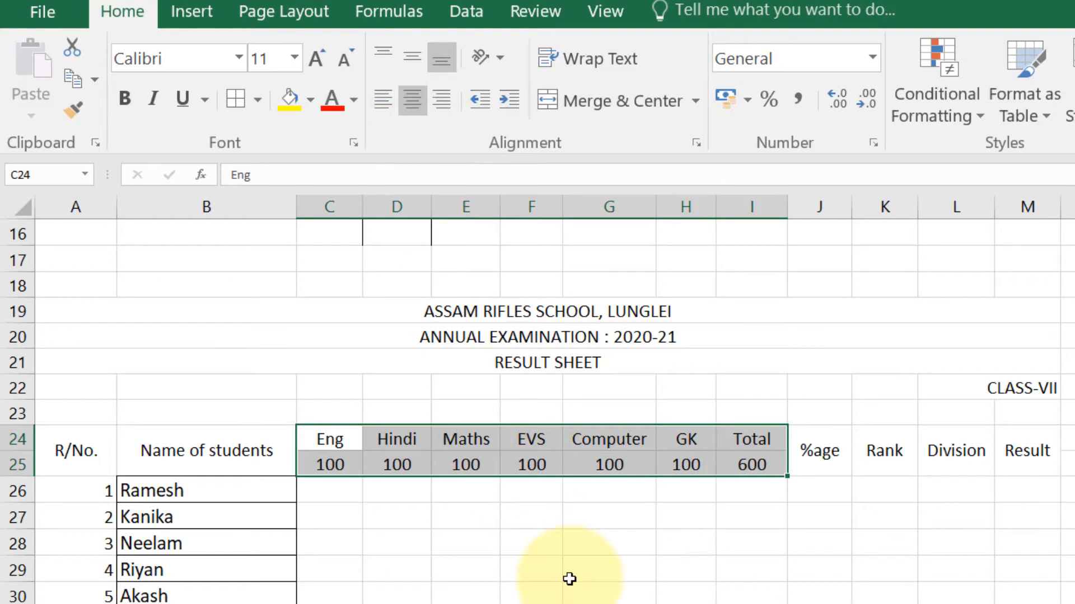
pyautogui.click(577, 535)
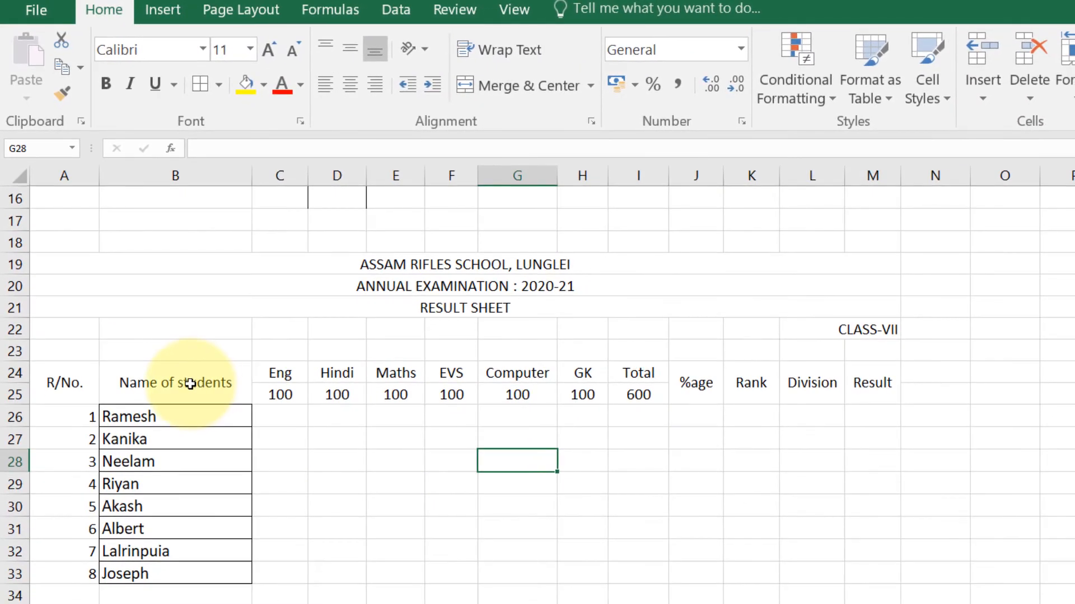
# Step: Apply All Borders to the whole new table, from the R/No. header to the last student row, A24:M33
pyautogui.moveTo(53, 375); pyautogui.dragTo(832, 565)
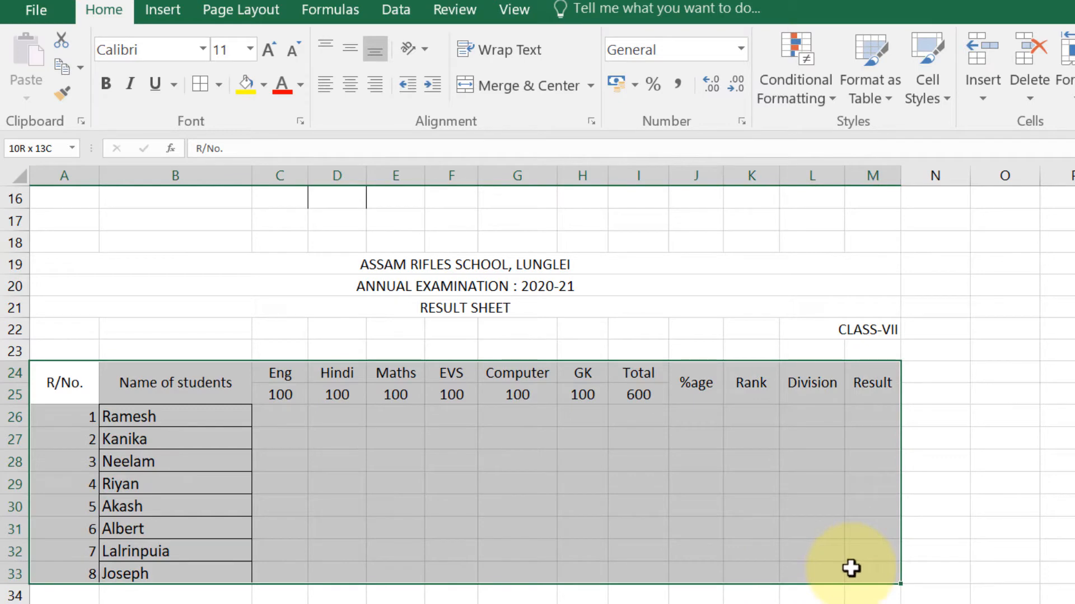
pyautogui.moveTo(851, 568); pyautogui.dragTo(850, 568)
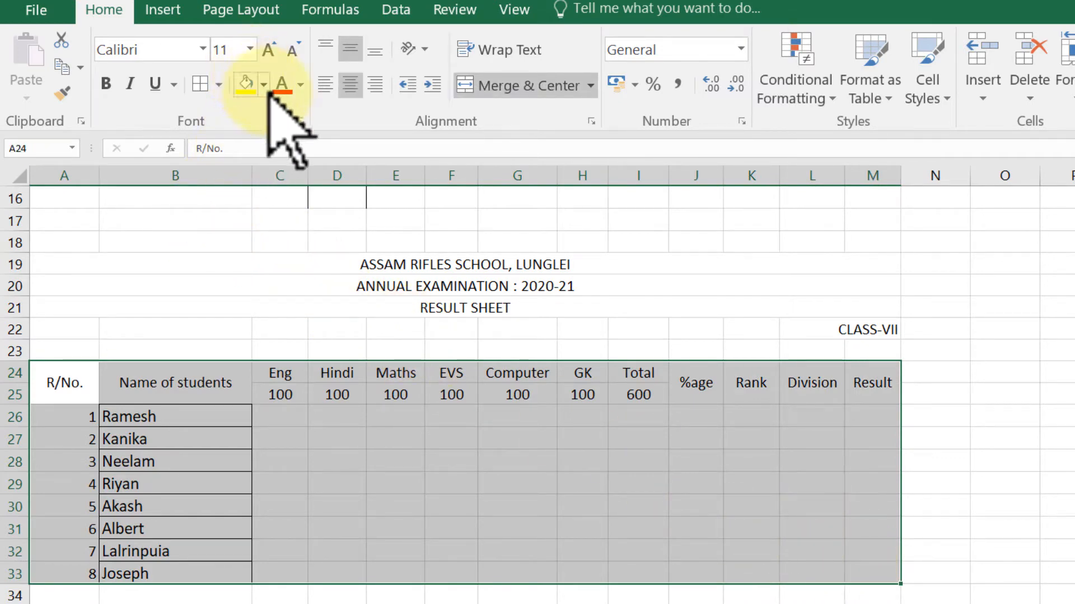
pyautogui.click(219, 85)
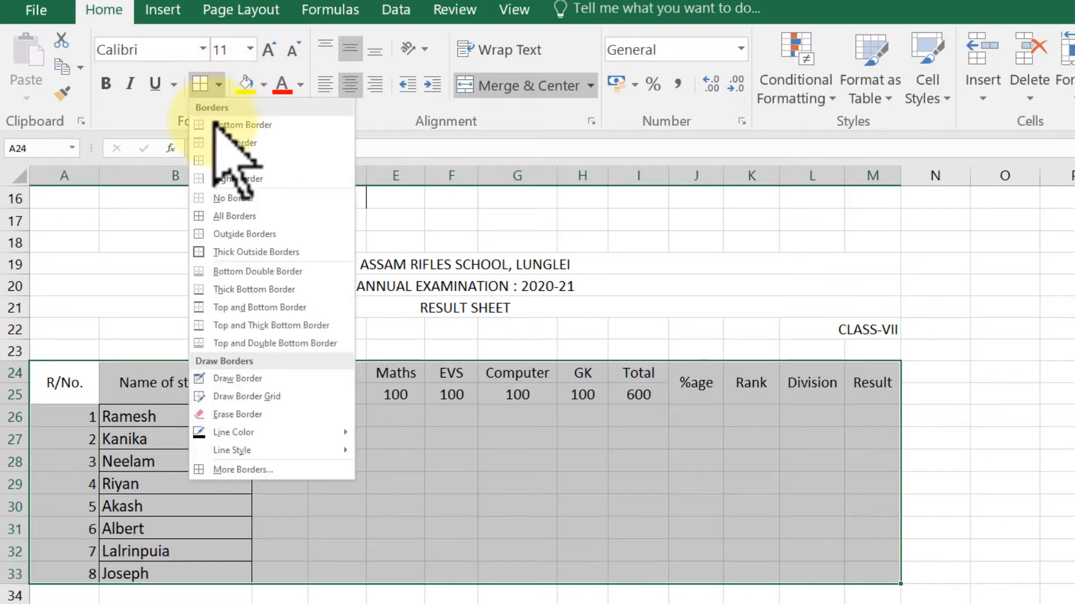
pyautogui.click(234, 216)
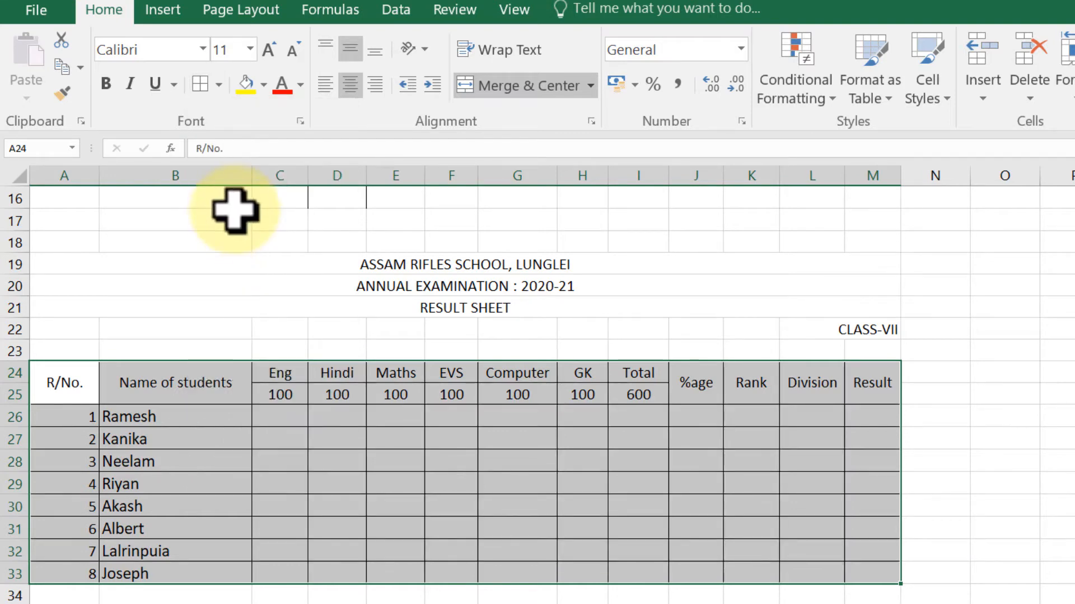
pyautogui.click(220, 504)
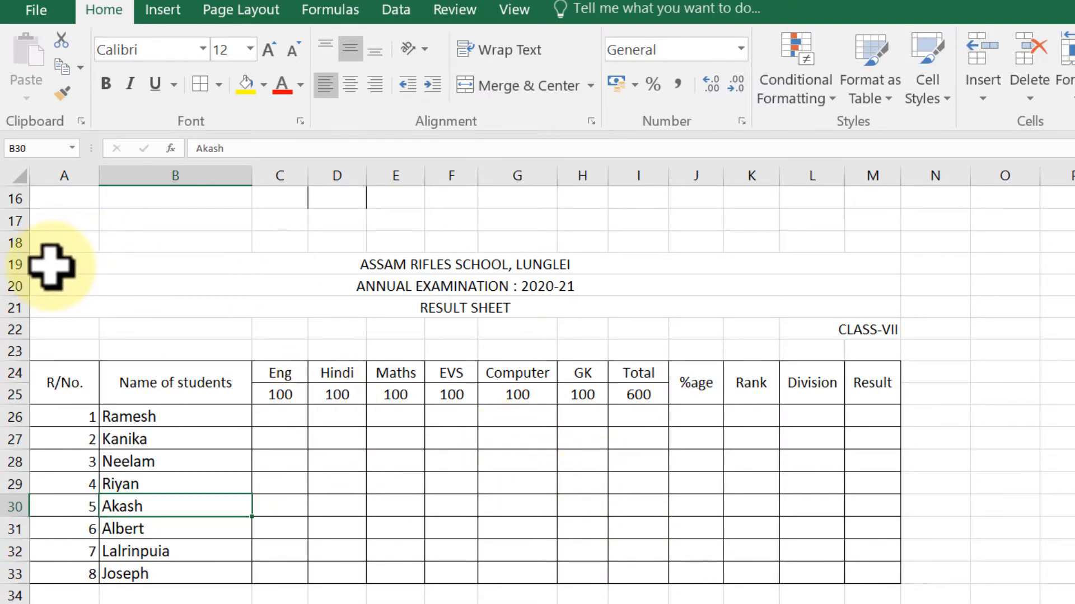
# Step: Make the titles and column headers in A19:M25 bold, as well as the roll numbers and student names in A26:B33
pyautogui.moveTo(51, 266); pyautogui.dragTo(54, 370)
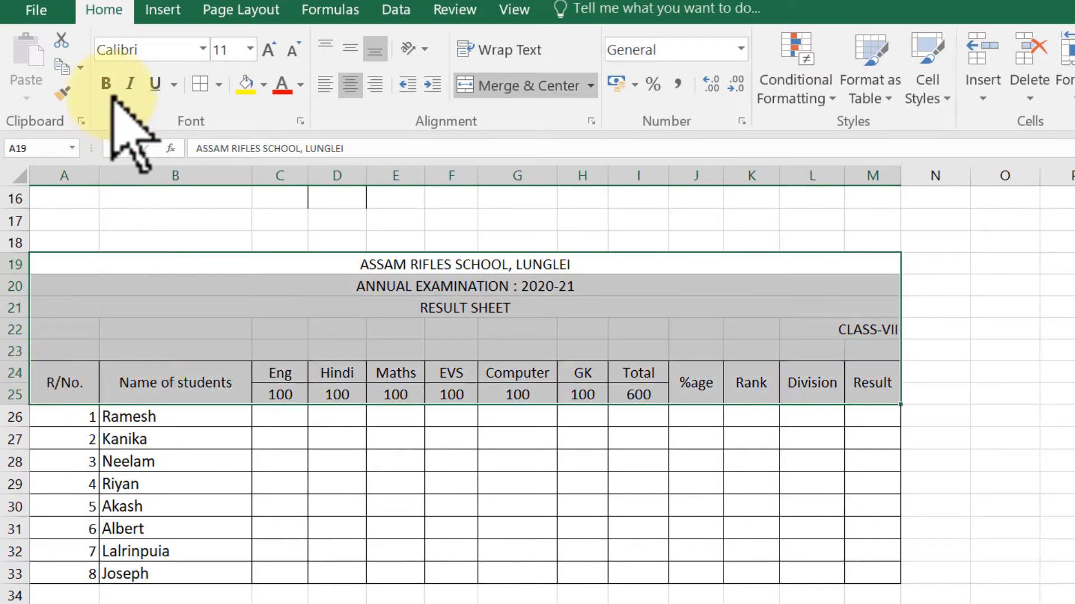
pyautogui.click(106, 84)
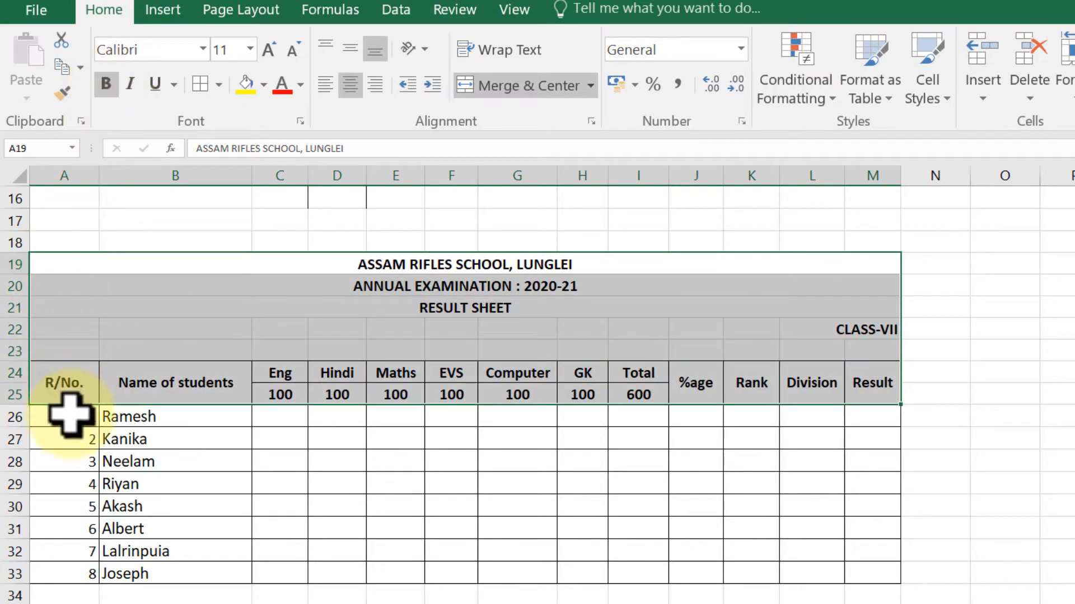
pyautogui.moveTo(70, 415); pyautogui.dragTo(134, 571)
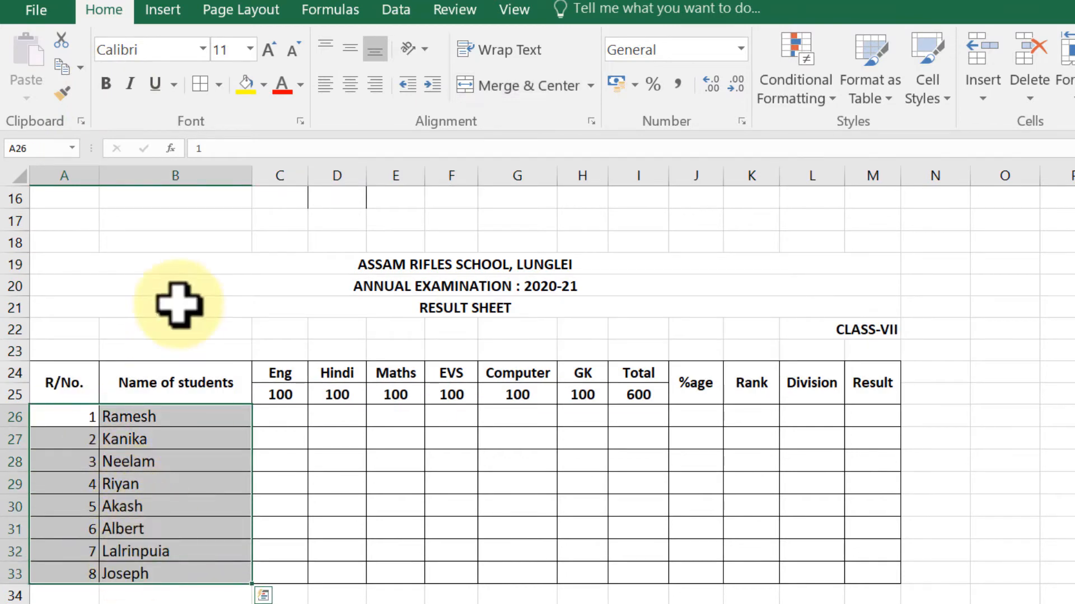
pyautogui.click(107, 84)
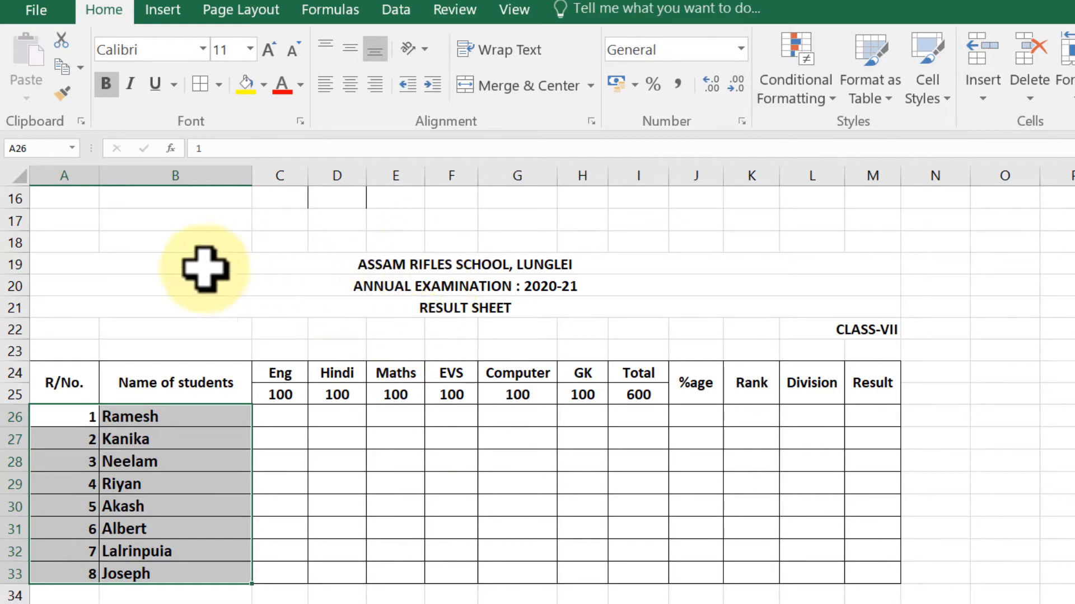
# Step: Set the font size of the three title lines in rows 19 to 21 to 14
pyautogui.moveTo(76, 269); pyautogui.dragTo(81, 301)
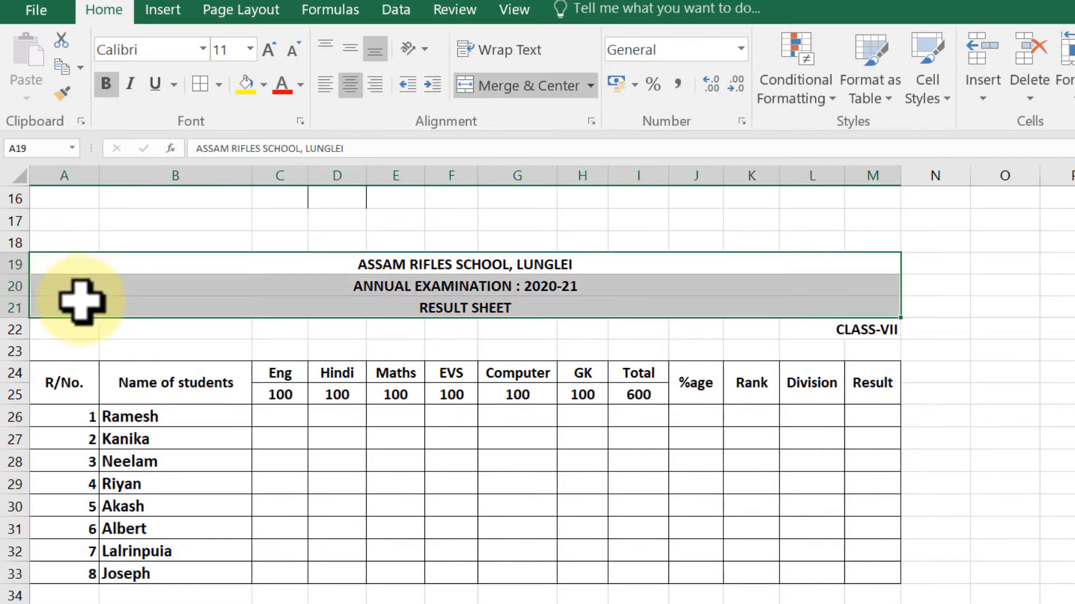
pyautogui.click(250, 49)
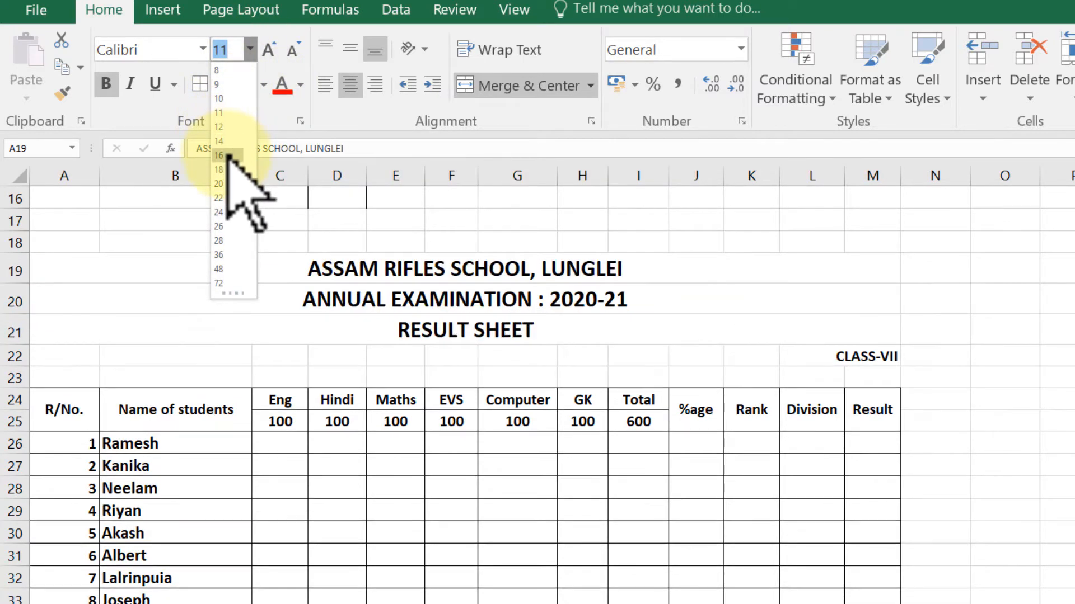
pyautogui.click(226, 142)
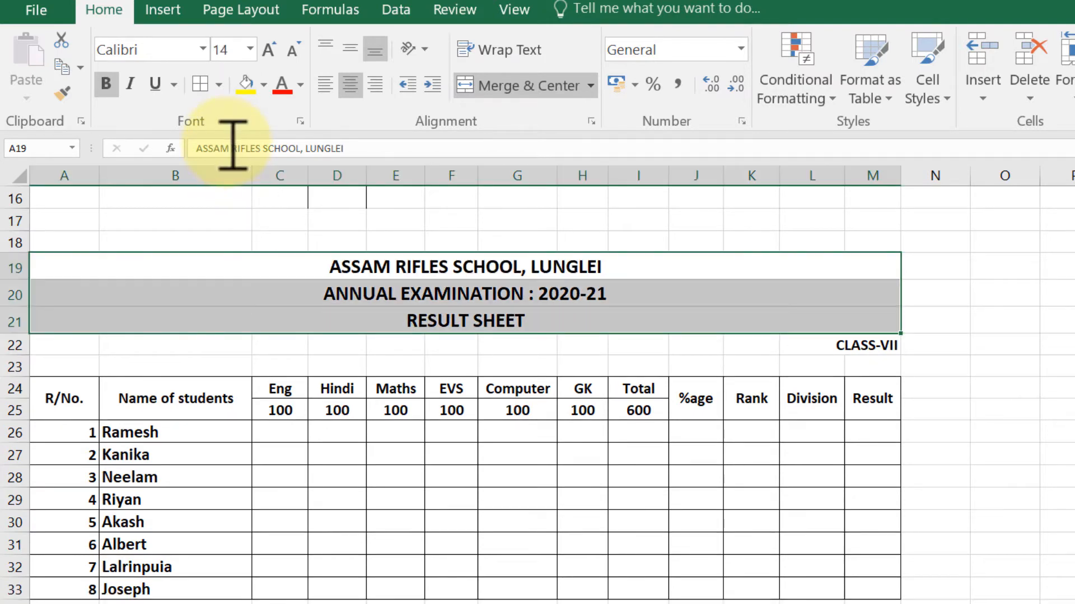
pyautogui.click(312, 348)
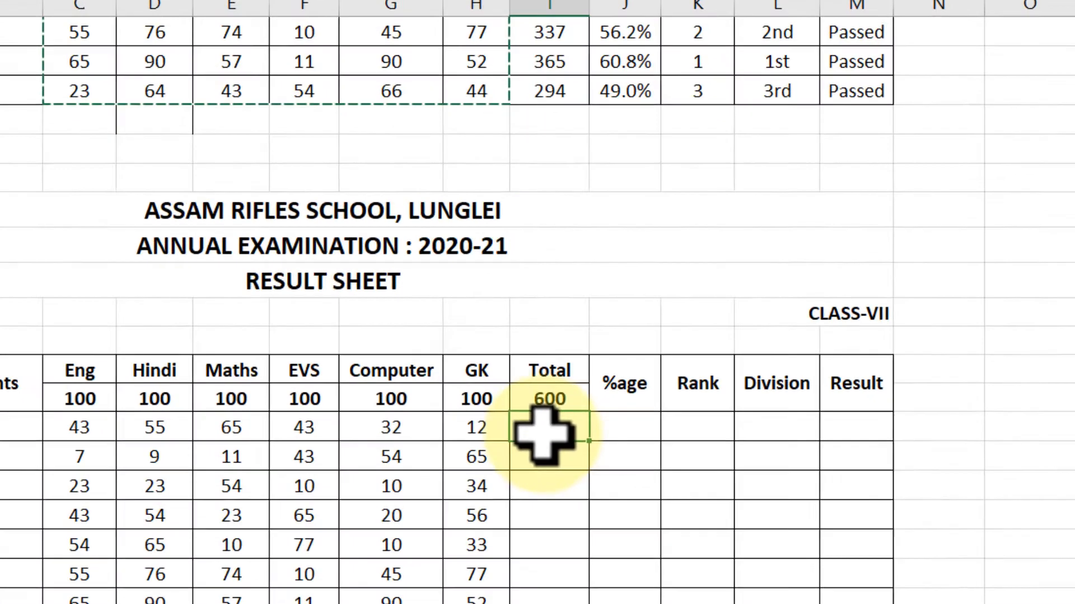
# Step: Begin a SUM formula for the first student's total in cell I26
pyautogui.write('=')
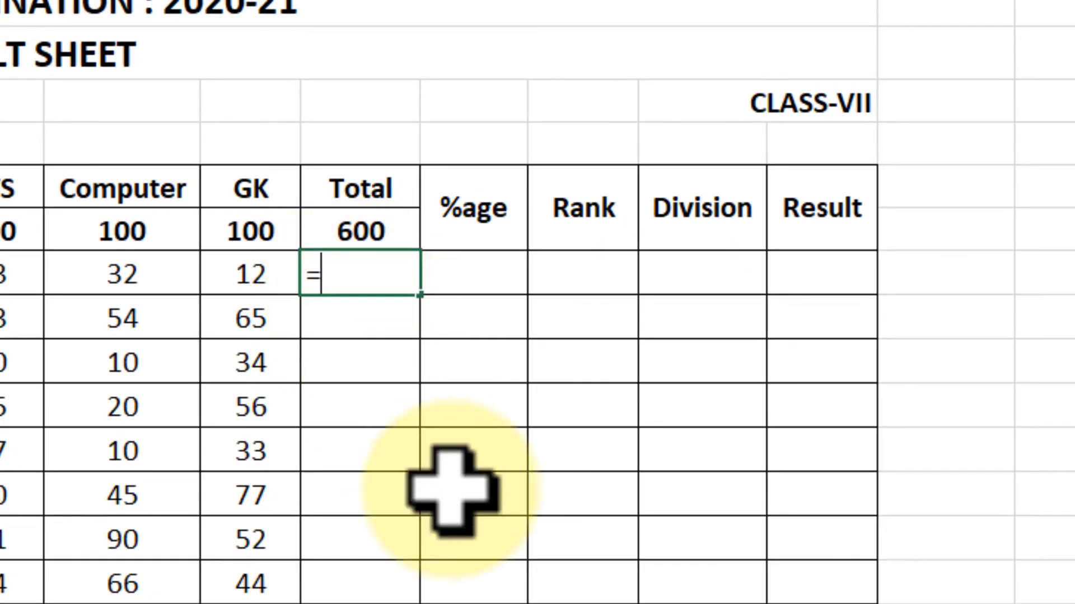
pyautogui.write('sum')
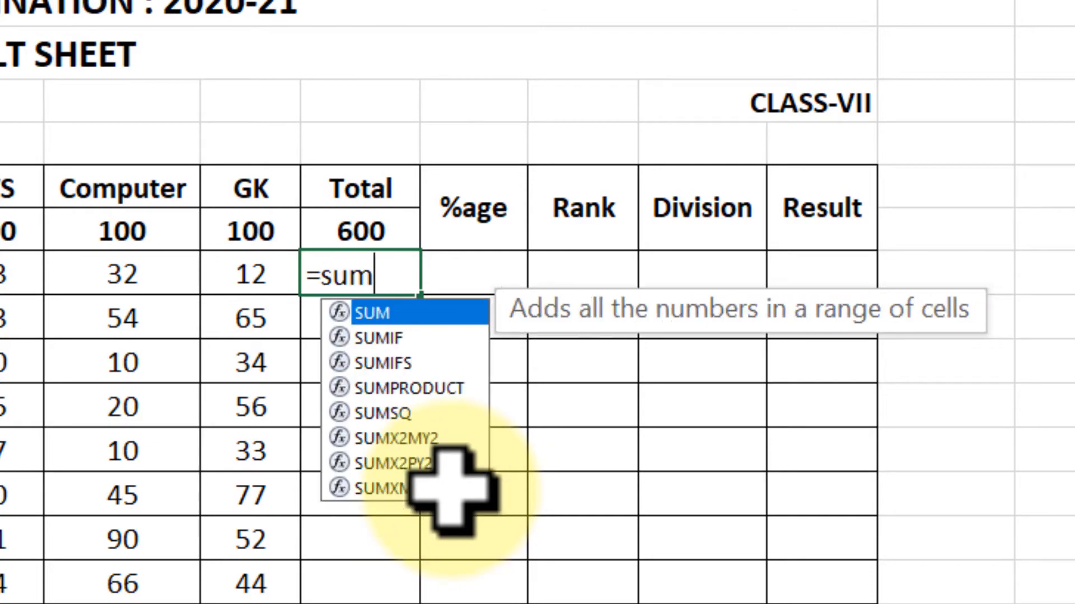
pyautogui.write('(')
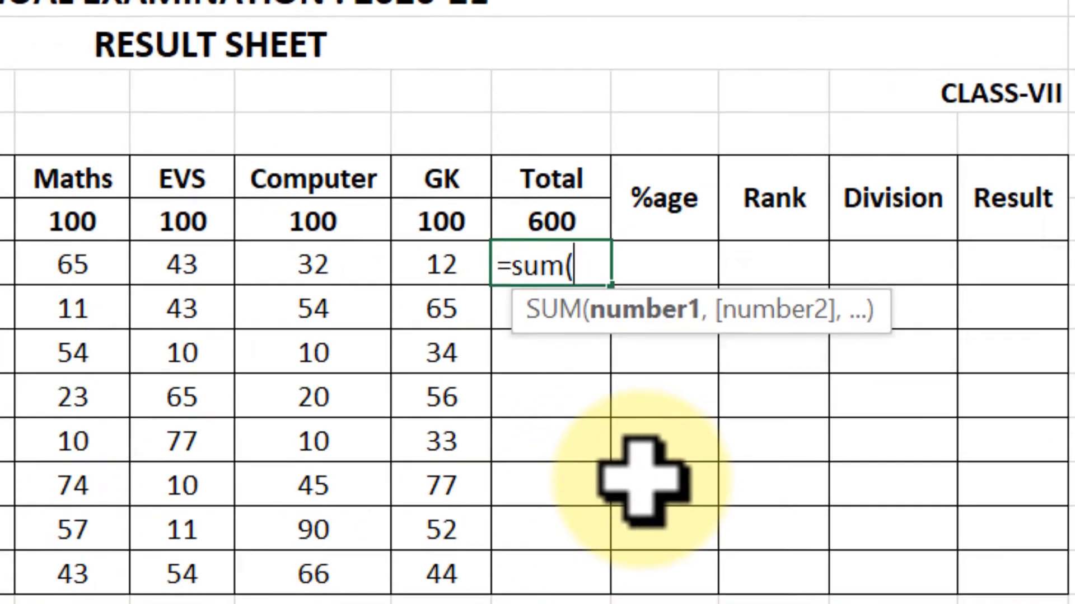
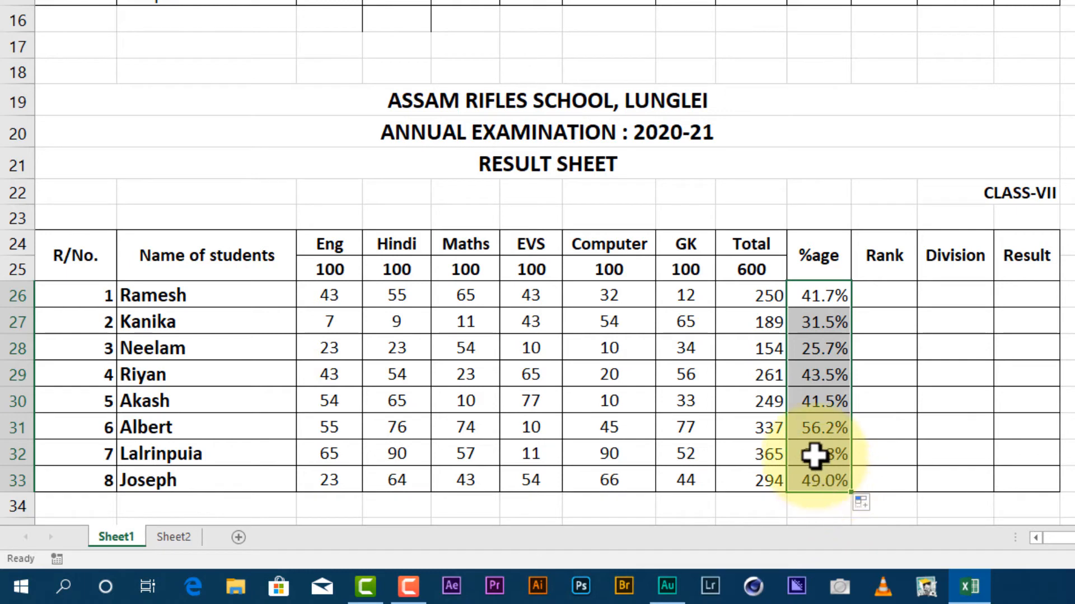
# Step: Enter the formula =RANK(I26,I26:I33) in K26 to rank the first student by total marks
pyautogui.click(816, 453)
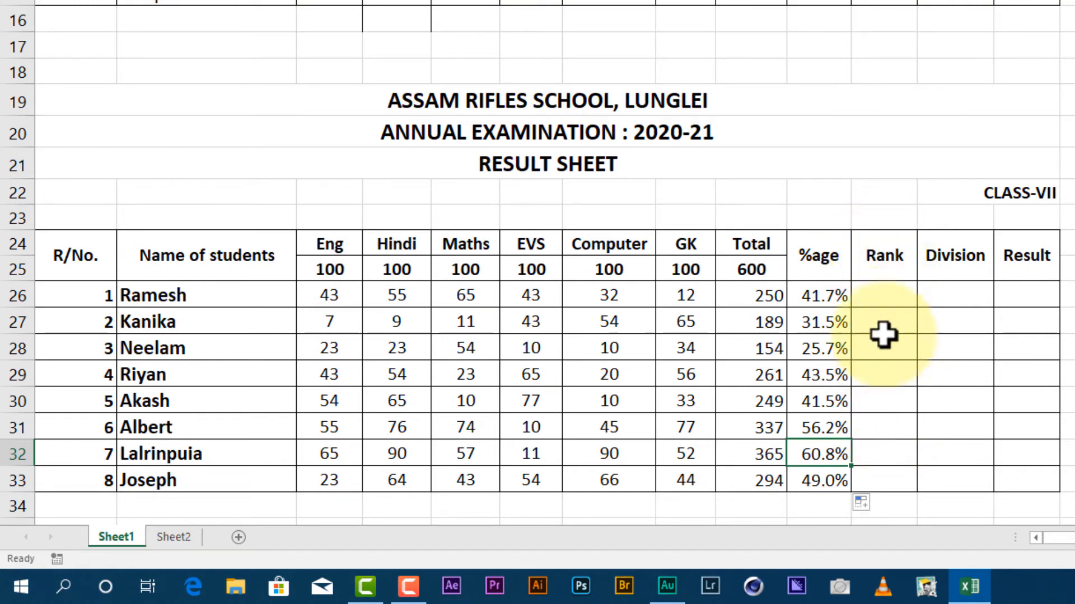
pyautogui.click(879, 301)
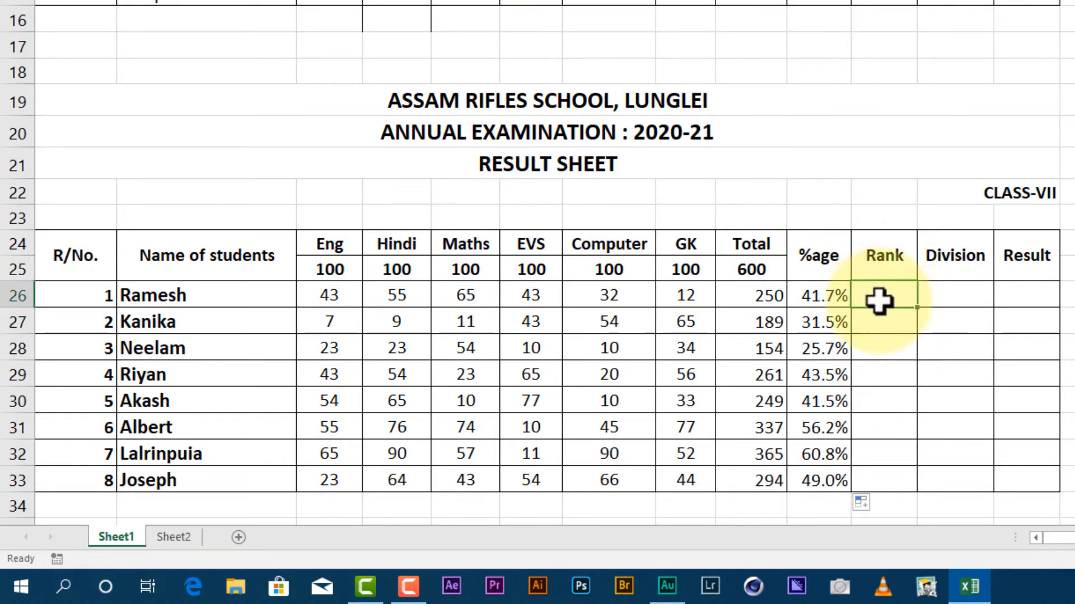
pyautogui.write('=')
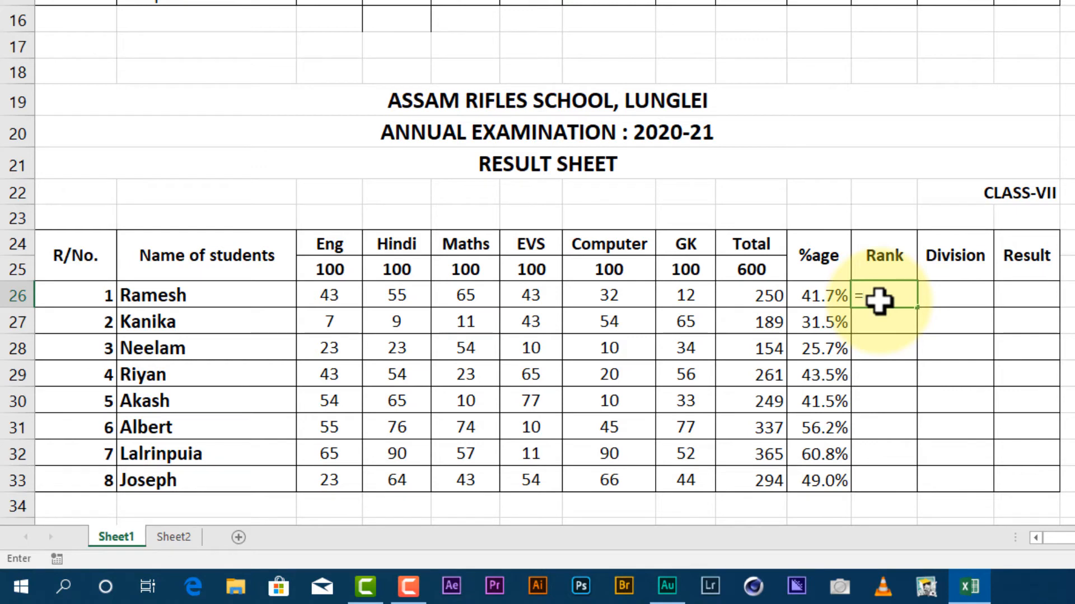
pyautogui.write('rank')
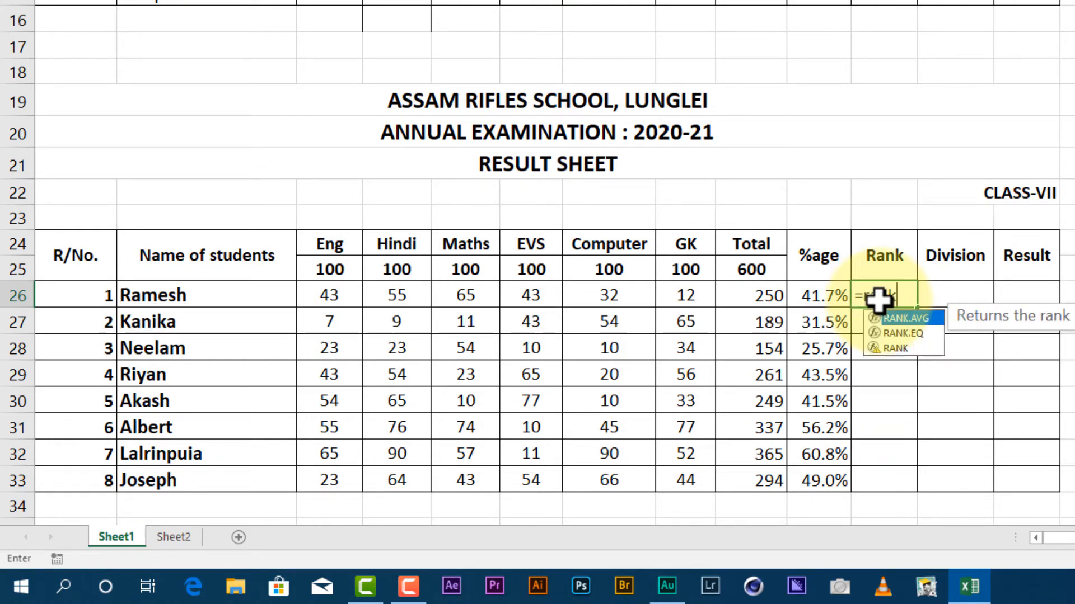
pyautogui.write('(')
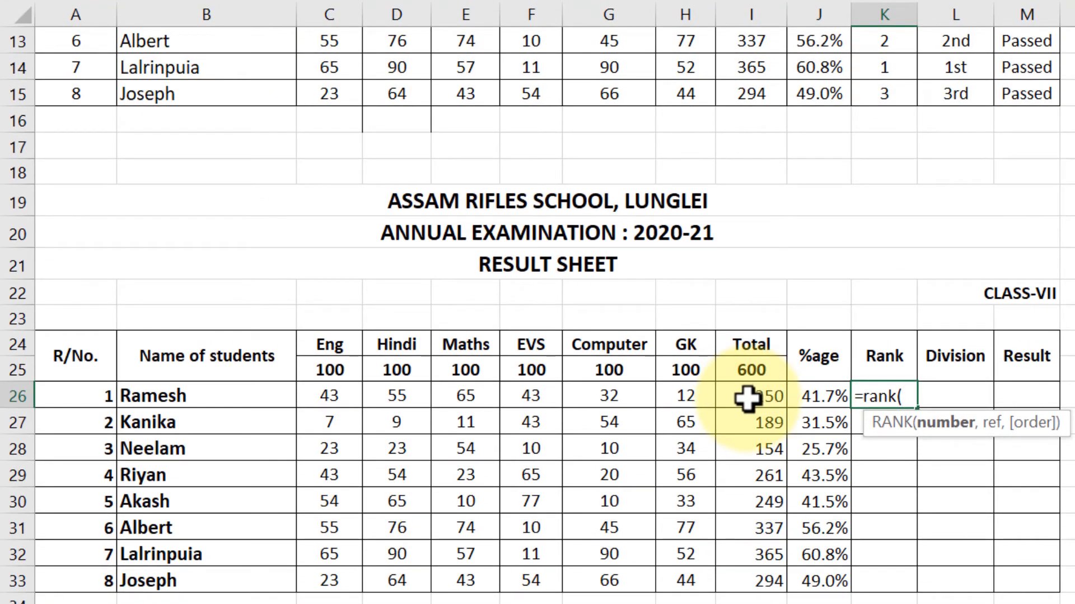
pyautogui.write('i26')
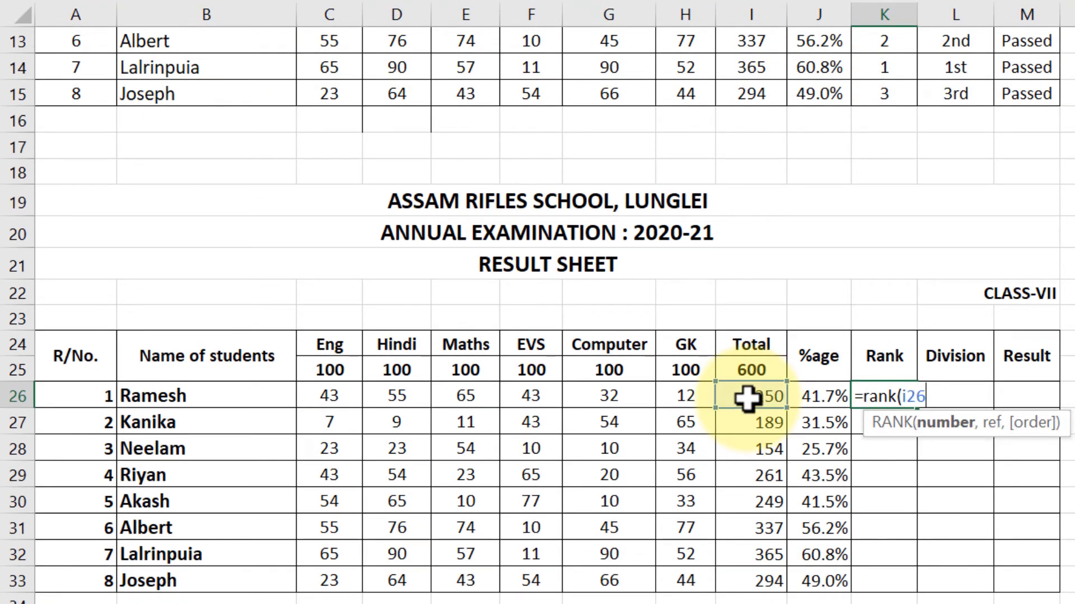
pyautogui.write(',')
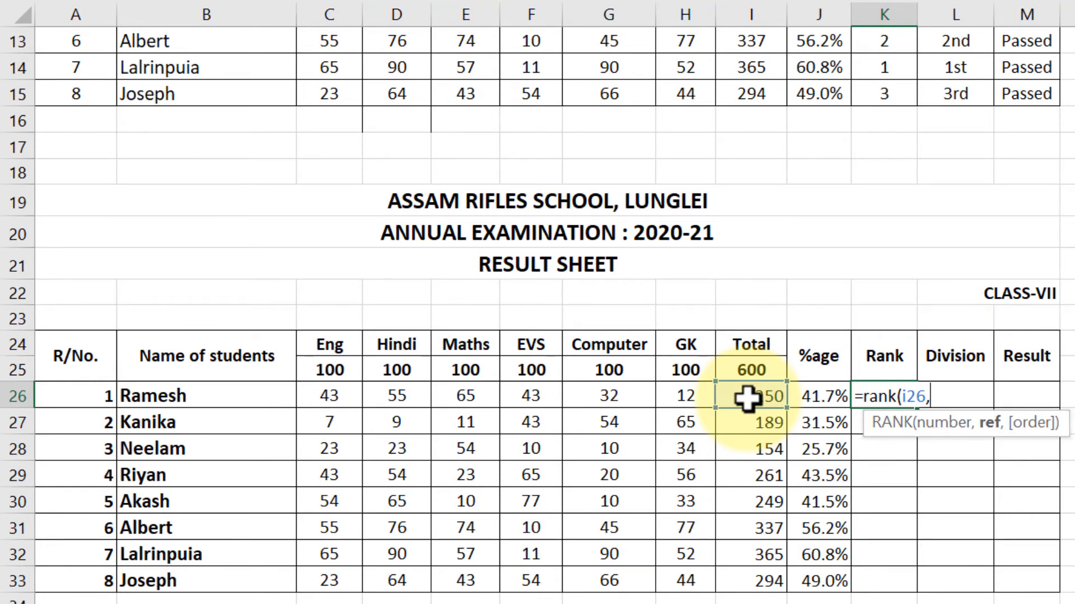
pyautogui.write('i26')
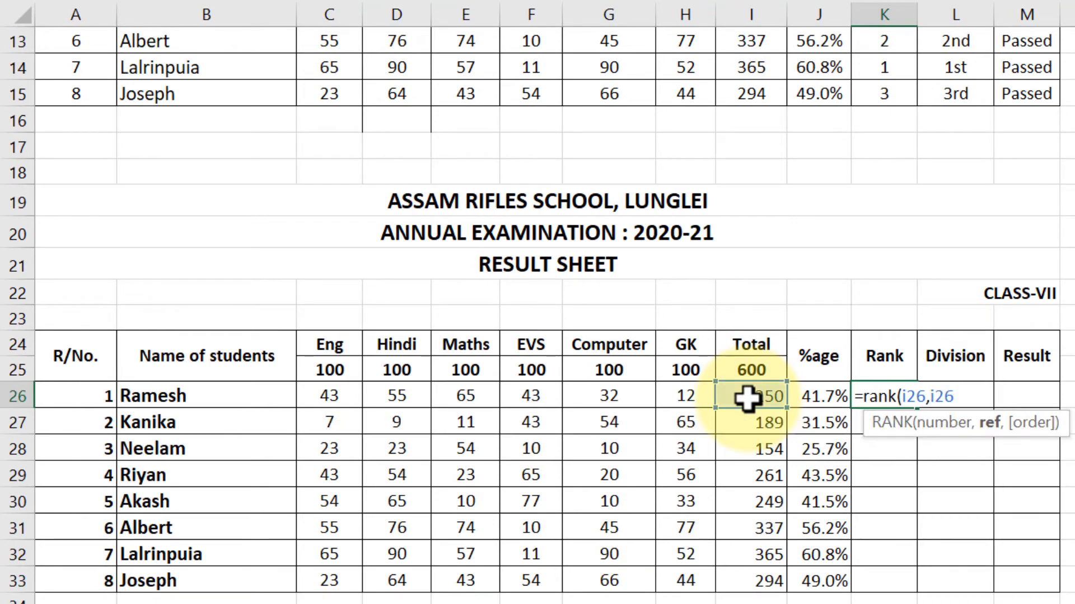
pyautogui.write(':i33')
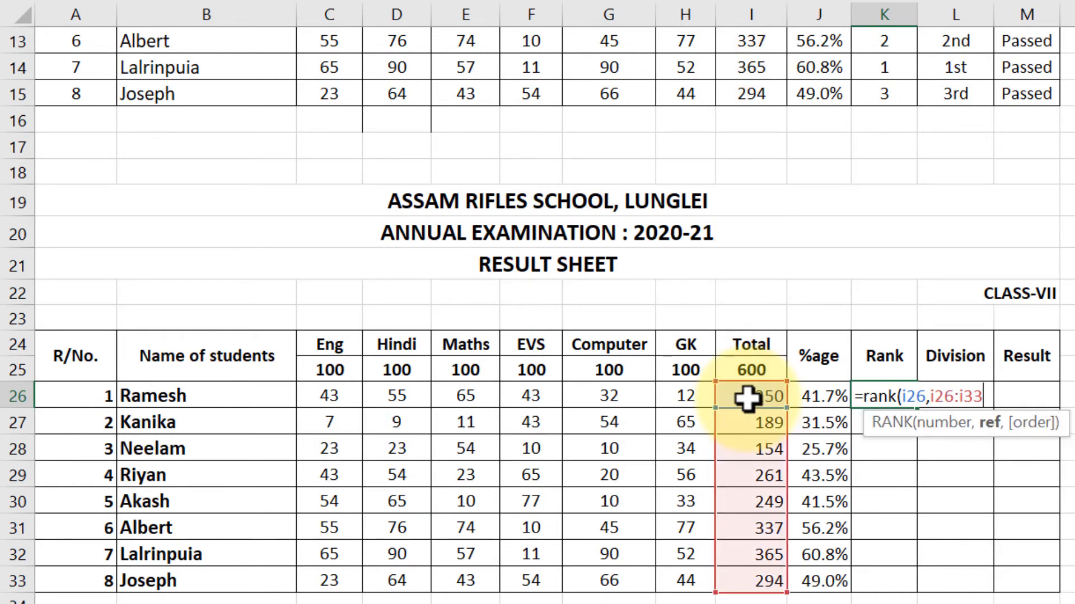
pyautogui.write(')')
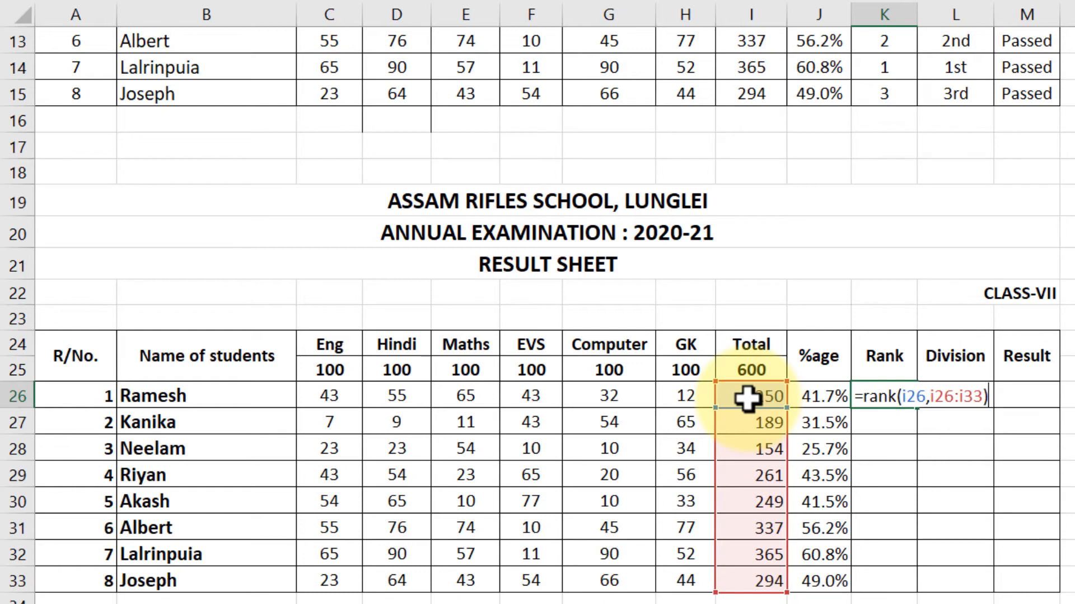
pyautogui.press('Return')
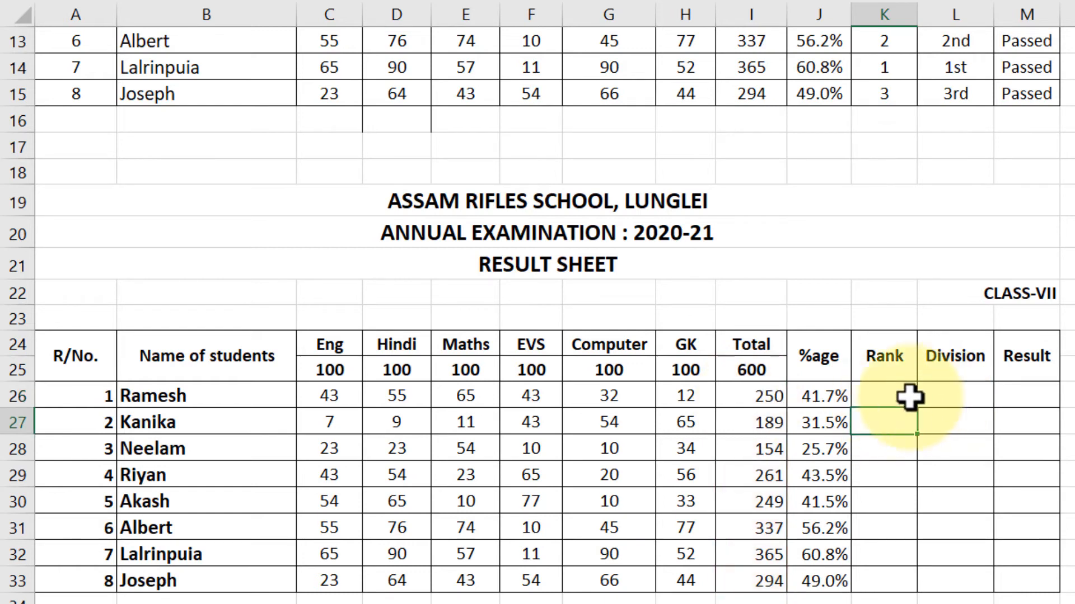
# Step: Copy the rank formula from K26 down through K33 for the remaining students
pyautogui.click(896, 399)
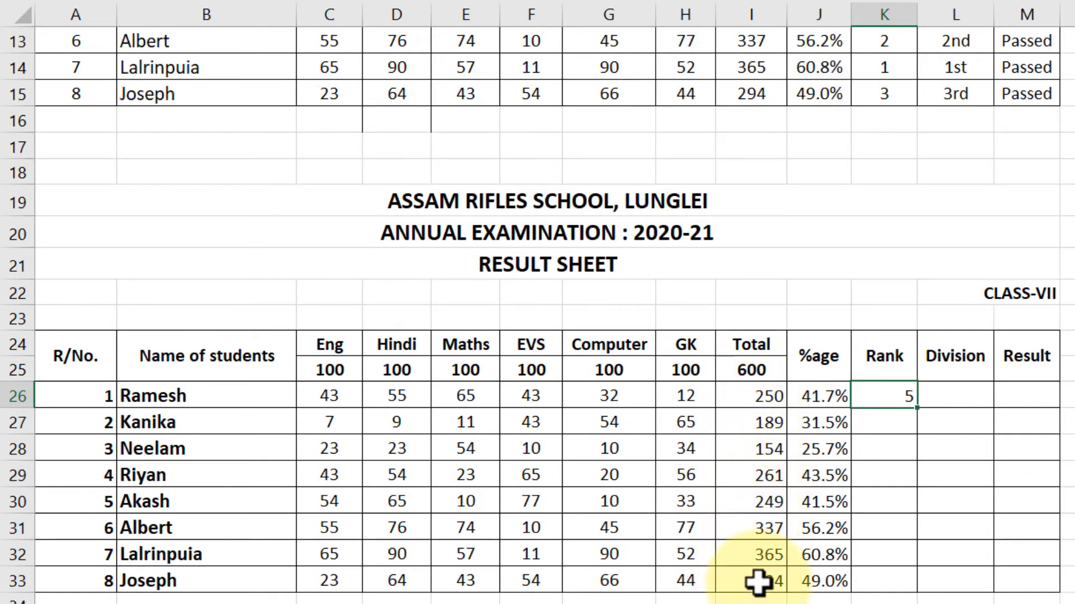
pyautogui.click(887, 475)
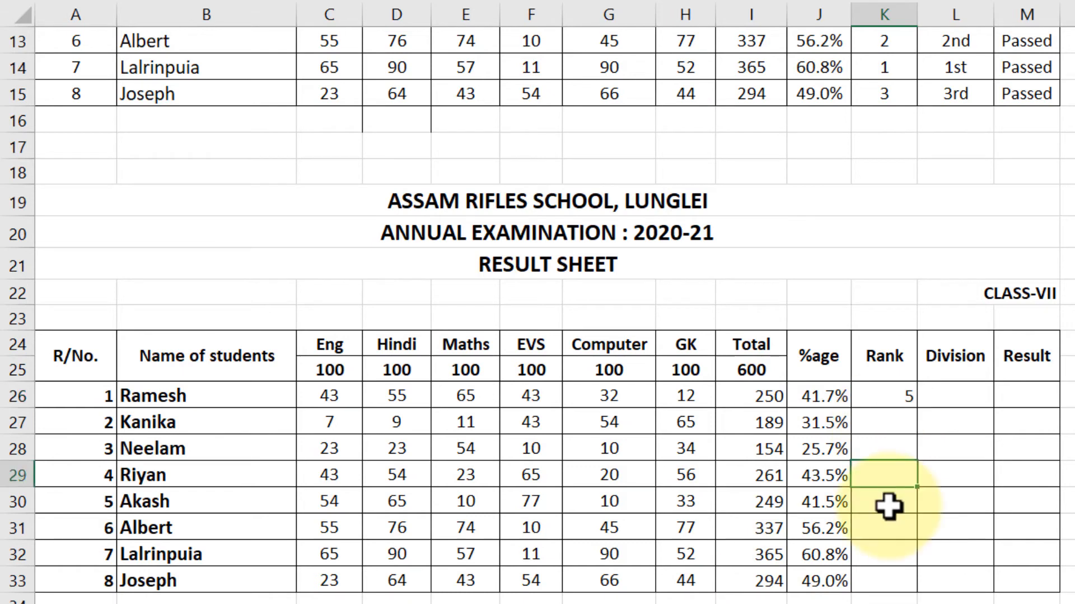
pyautogui.click(889, 506)
pyautogui.click(887, 532)
pyautogui.click(885, 557)
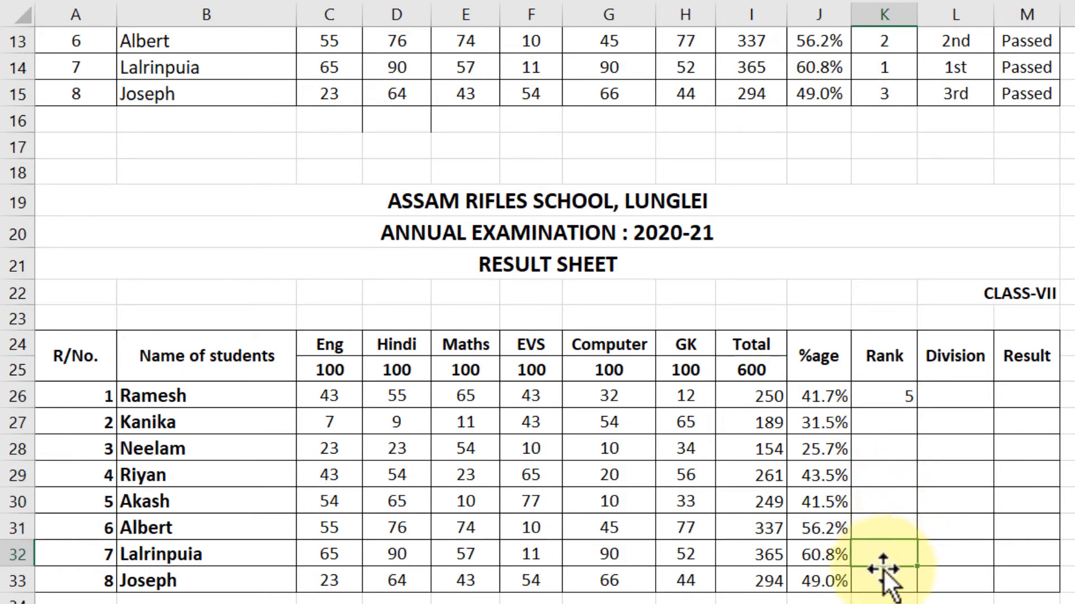
pyautogui.click(885, 580)
pyautogui.click(895, 402)
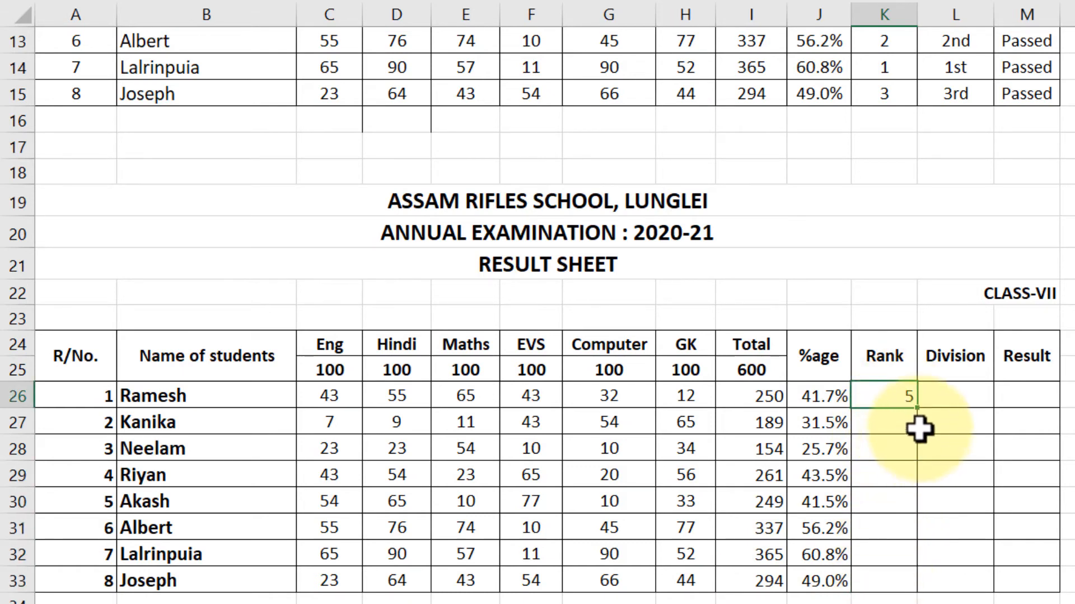
pyautogui.moveTo(917, 408); pyautogui.dragTo(915, 587)
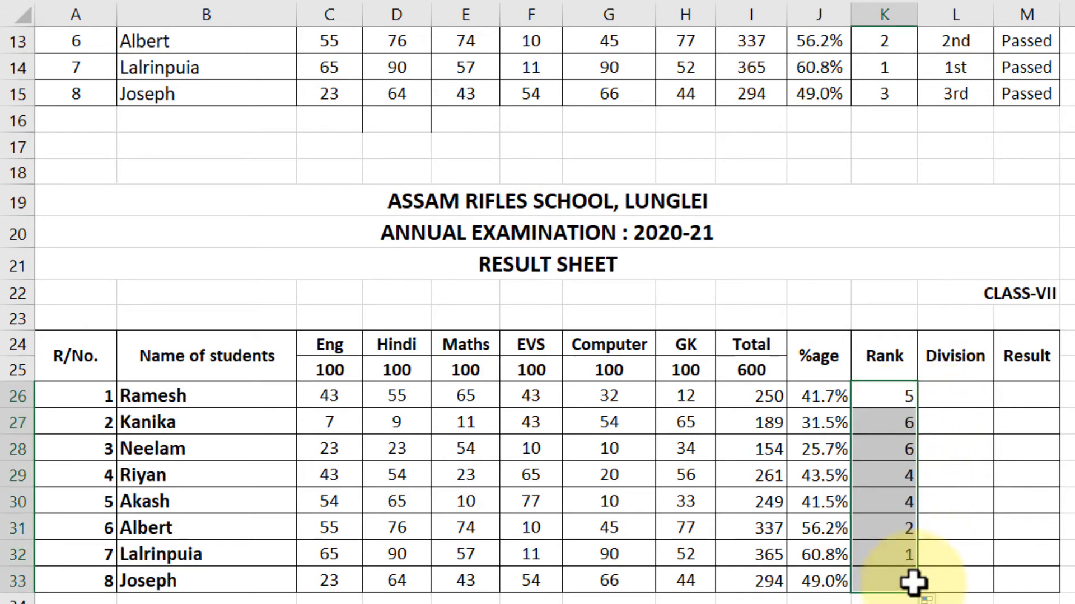
# Step: Examine the copied rank formulas in K26:K32 to see which range each one references
pyautogui.click(887, 398)
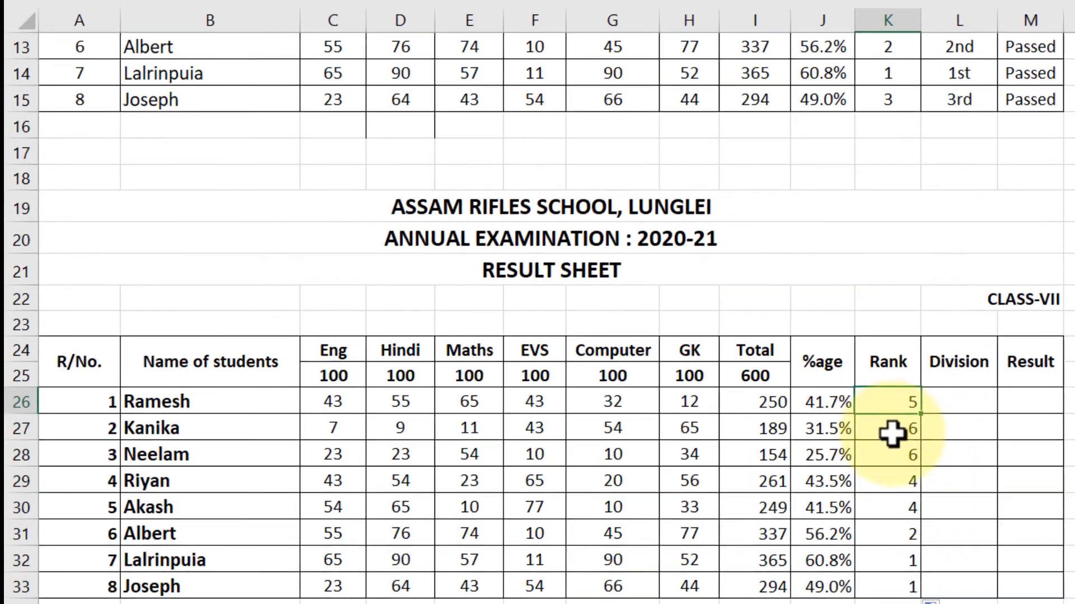
pyautogui.click(890, 431)
pyautogui.click(889, 454)
pyautogui.click(889, 481)
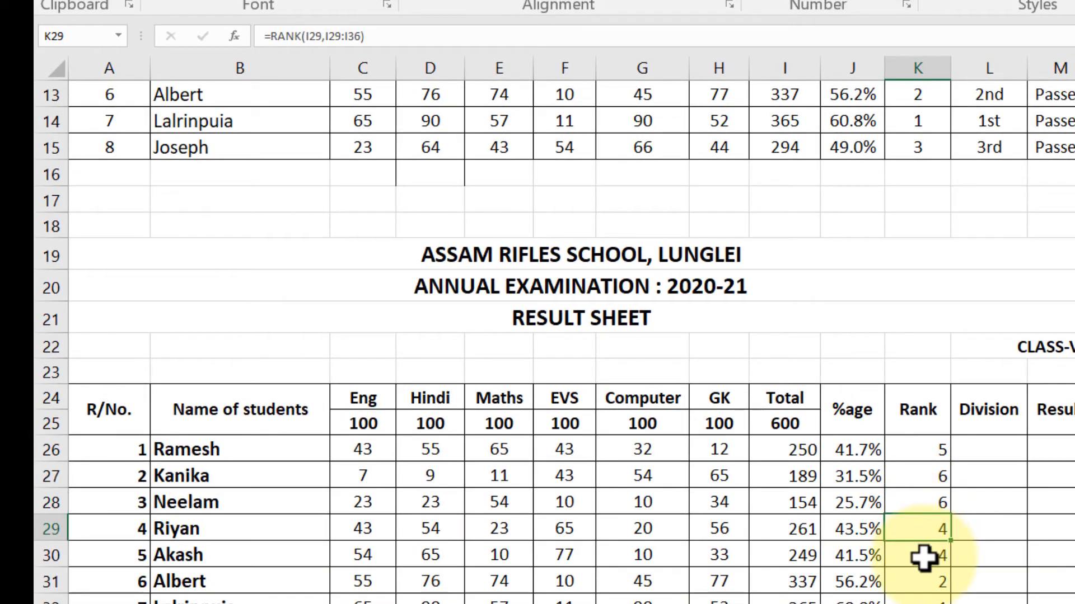
pyautogui.click(922, 558)
pyautogui.press('Down')
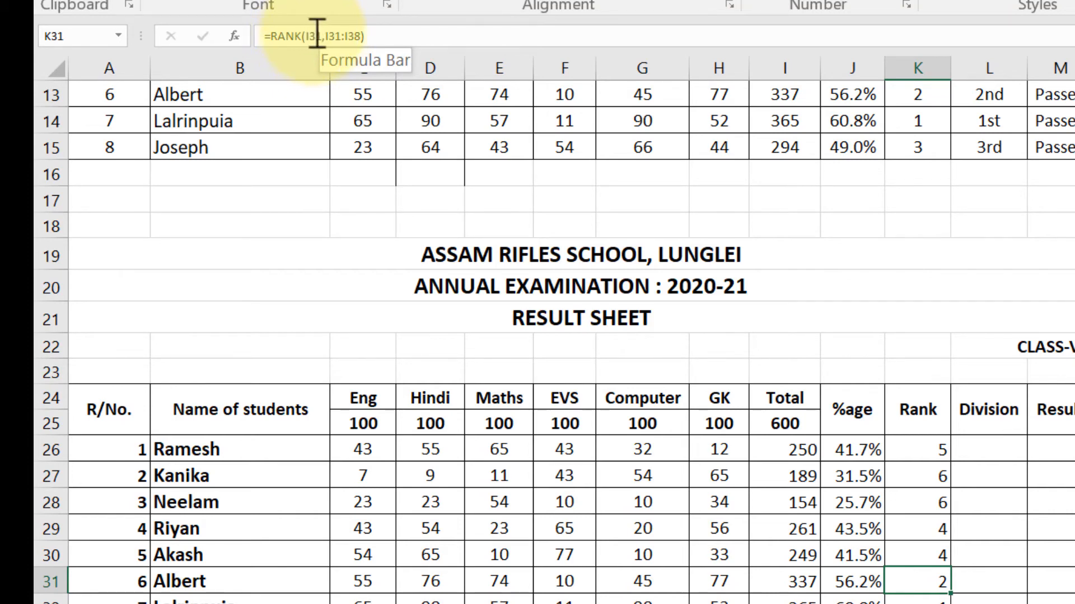
pyautogui.click(922, 598)
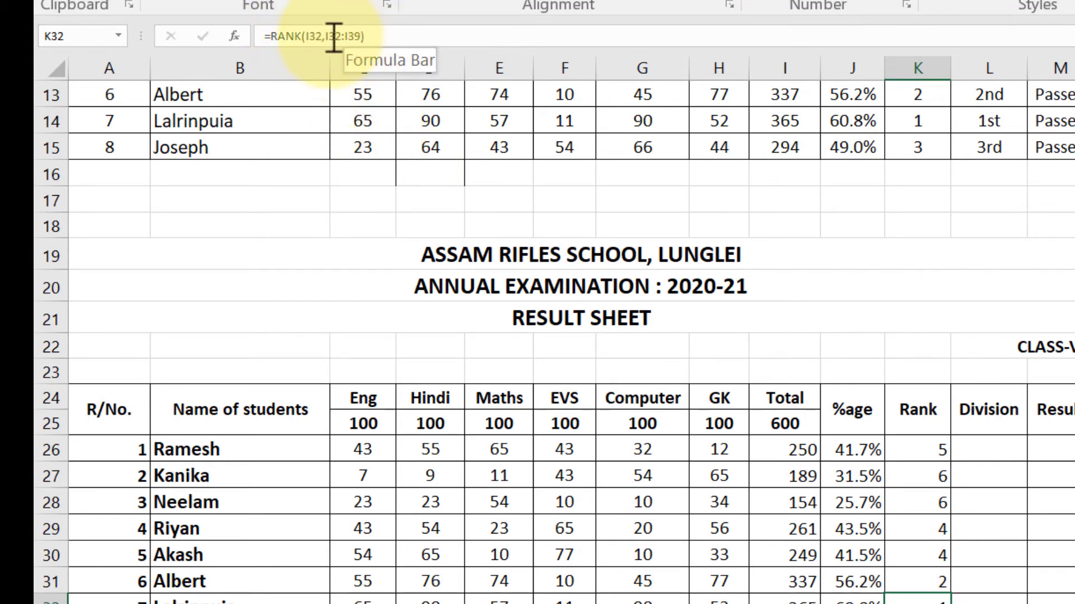
# Step: Make the range in K26's rank formula absolute, so that it reads =RANK(I26,$I$26:$I$33)
pyautogui.click(931, 449)
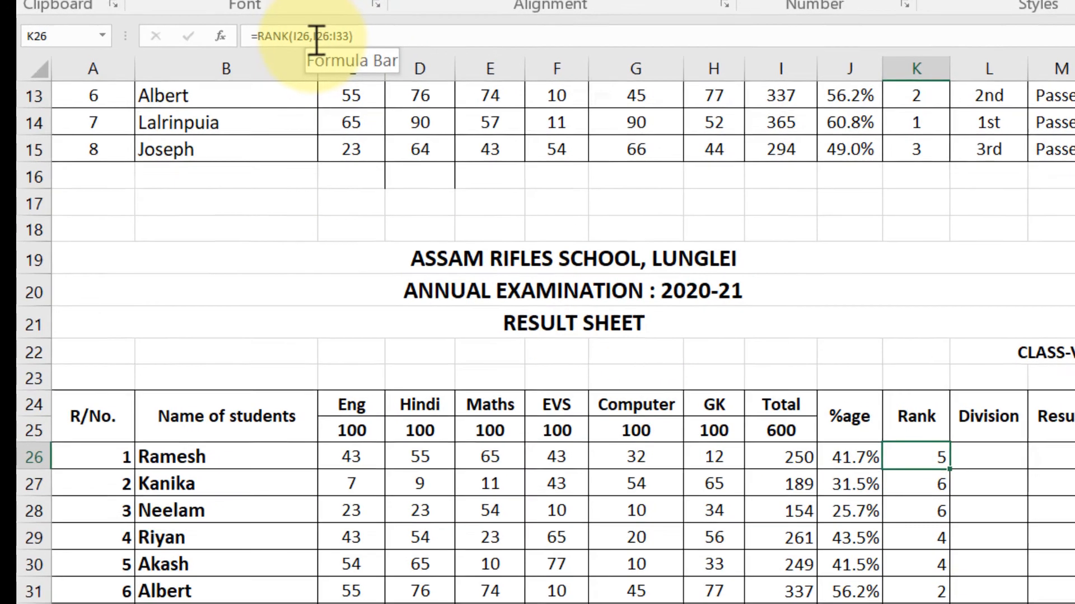
pyautogui.click(311, 36)
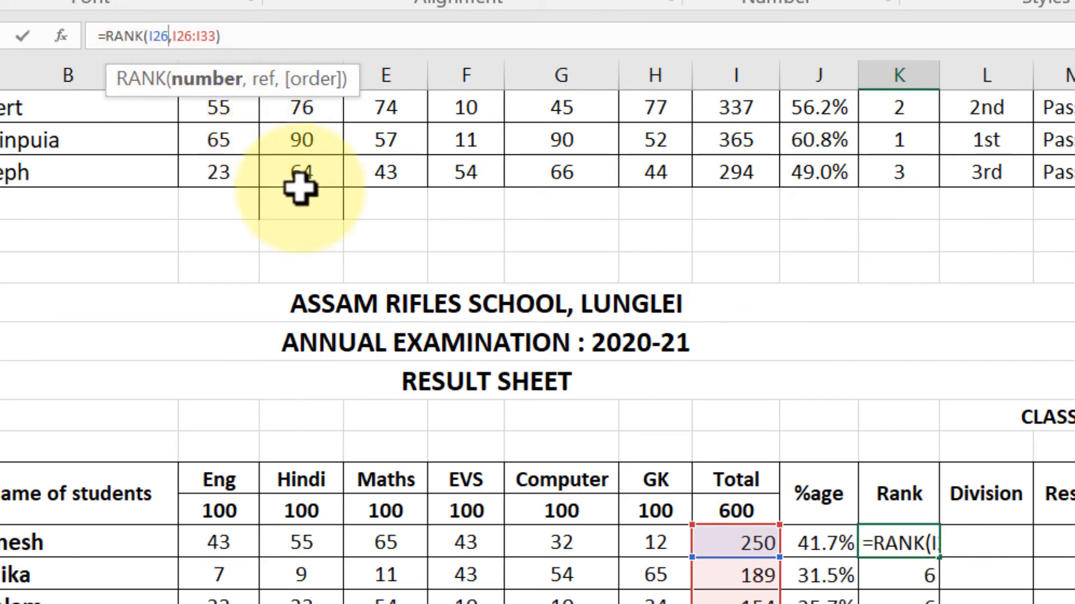
pyautogui.press('Right')
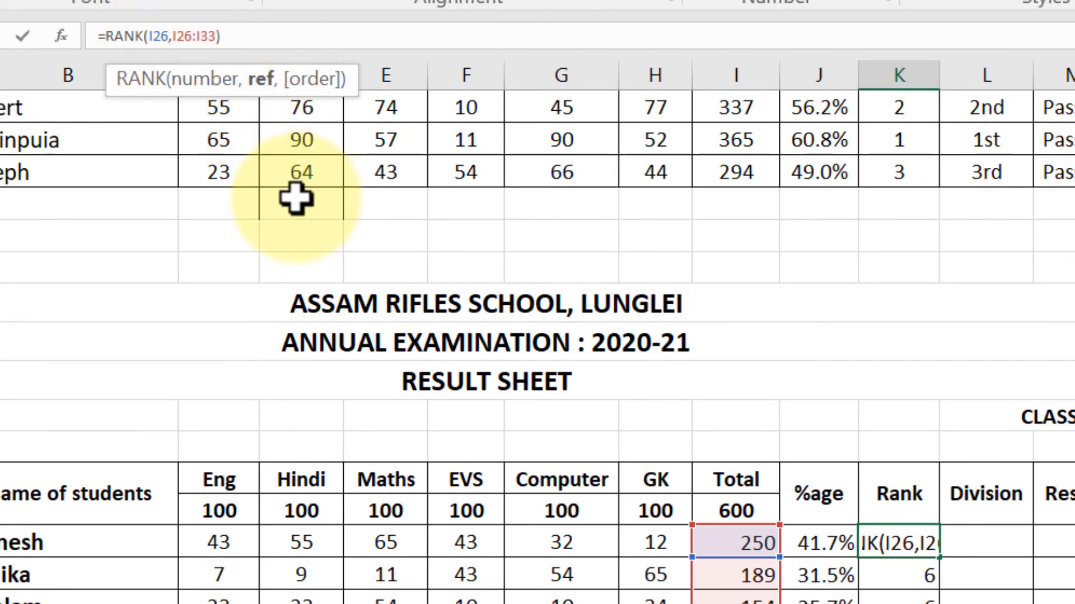
pyautogui.press('F4')
pyautogui.click(218, 36)
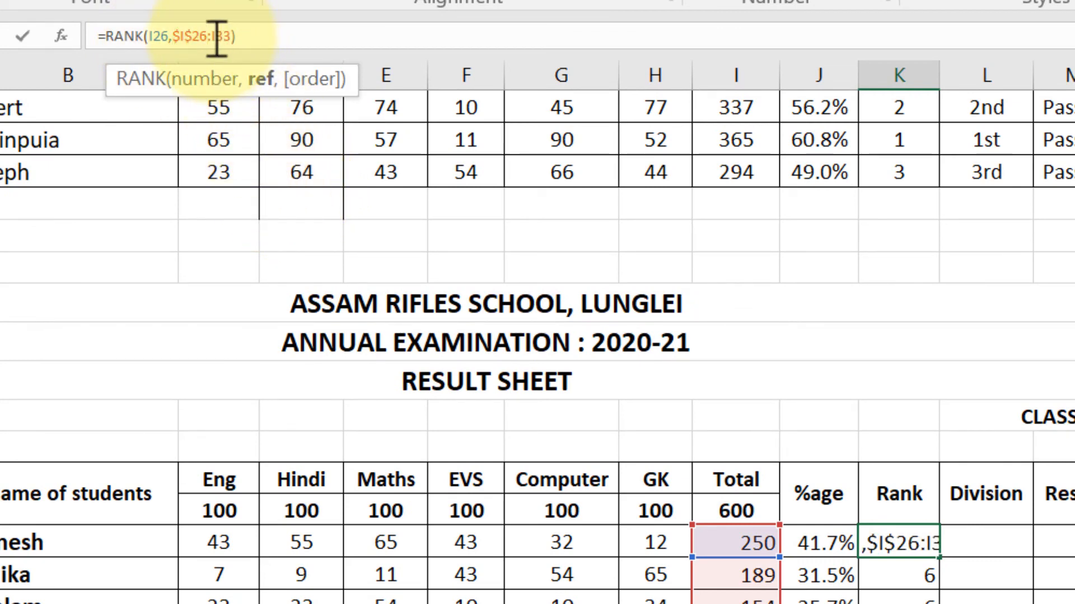
pyautogui.press('F4')
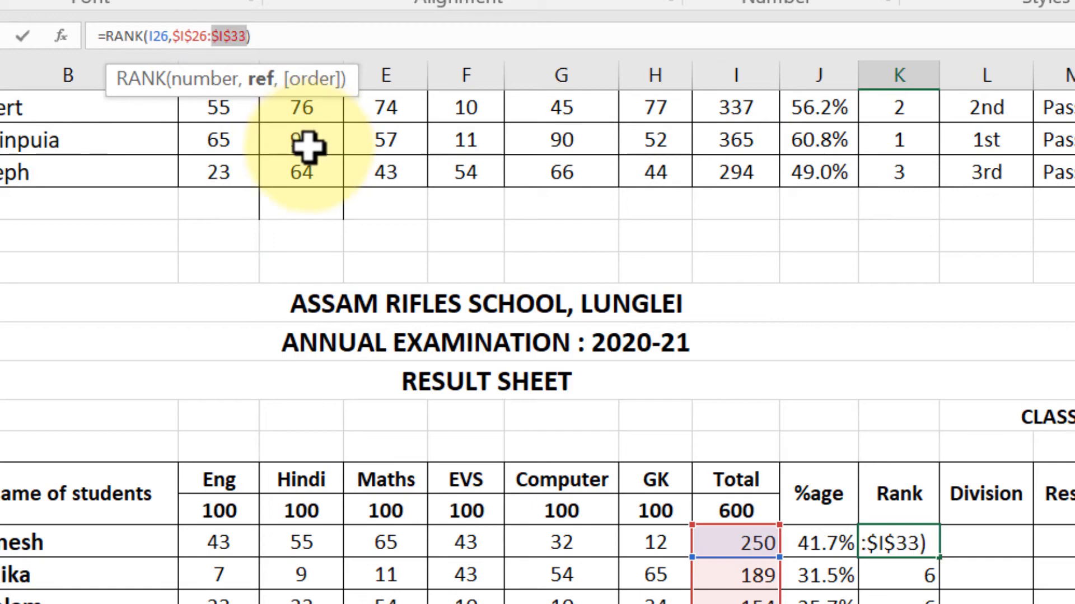
pyautogui.press('Return')
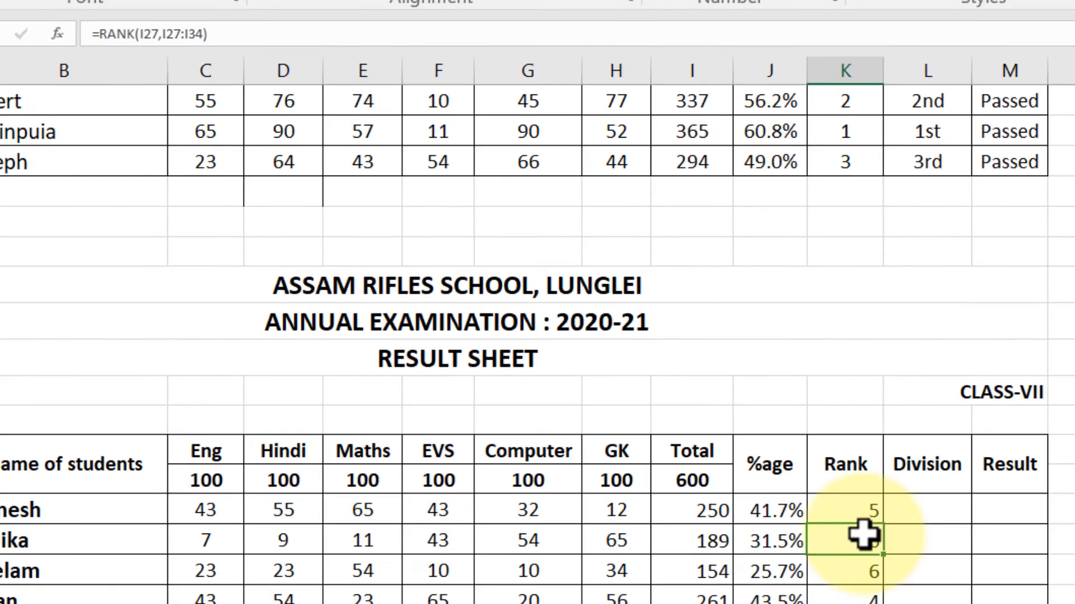
# Step: Fill the absolute-range rank formula from K26 down to K33 and check the copied formulas in K27:K29
pyautogui.click(898, 542)
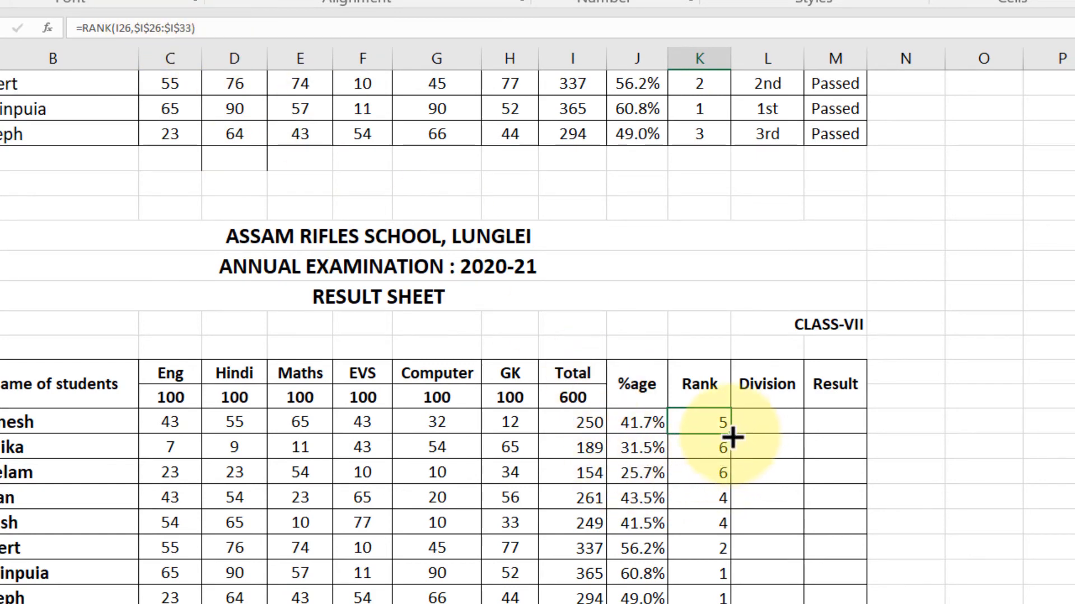
pyautogui.moveTo(730, 433); pyautogui.dragTo(730, 600)
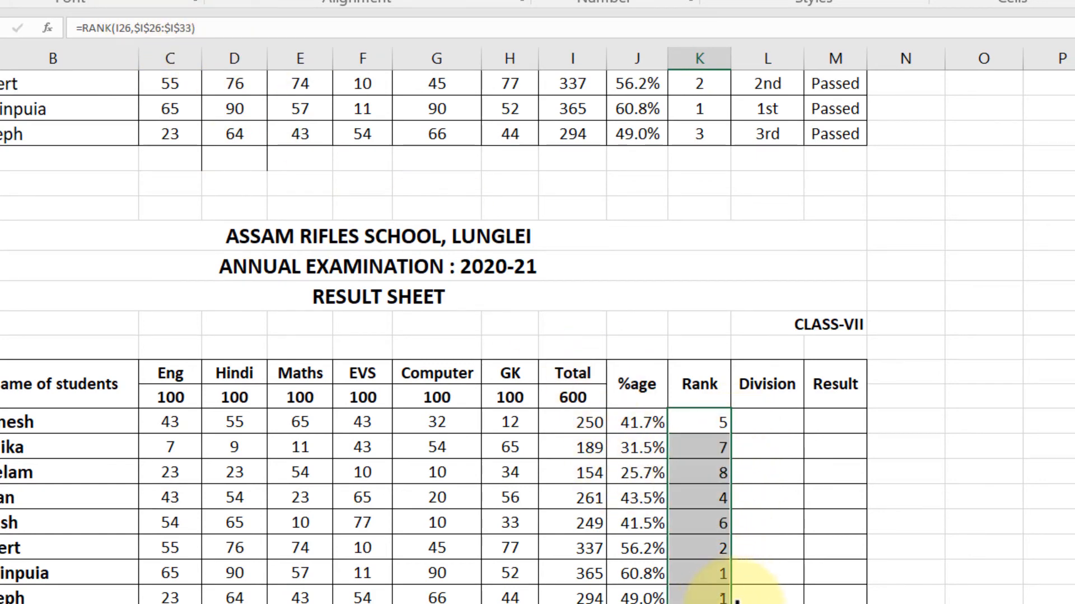
pyautogui.click(698, 449)
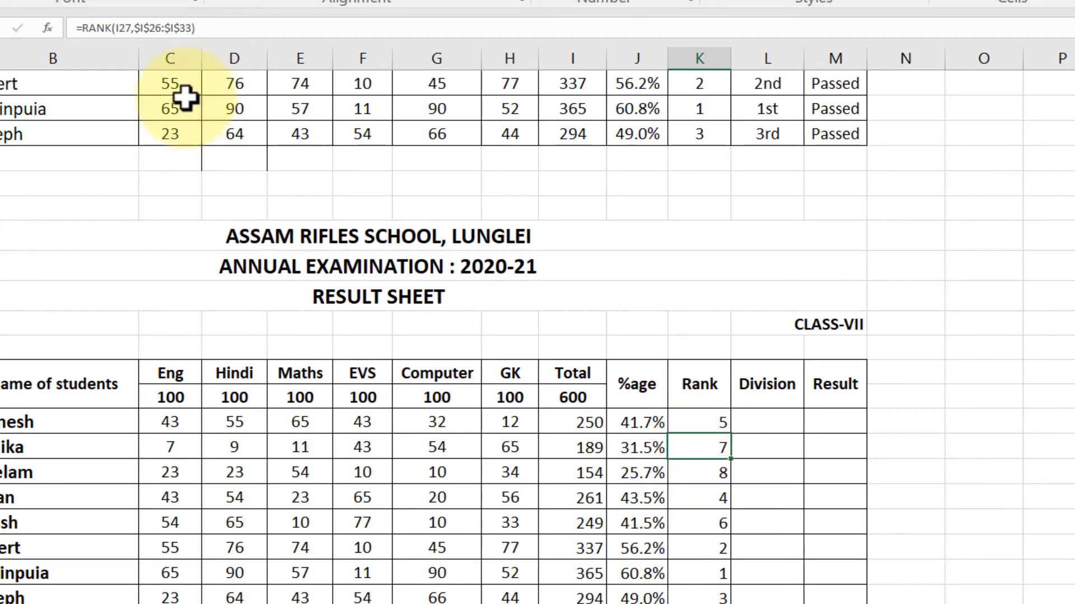
pyautogui.click(711, 475)
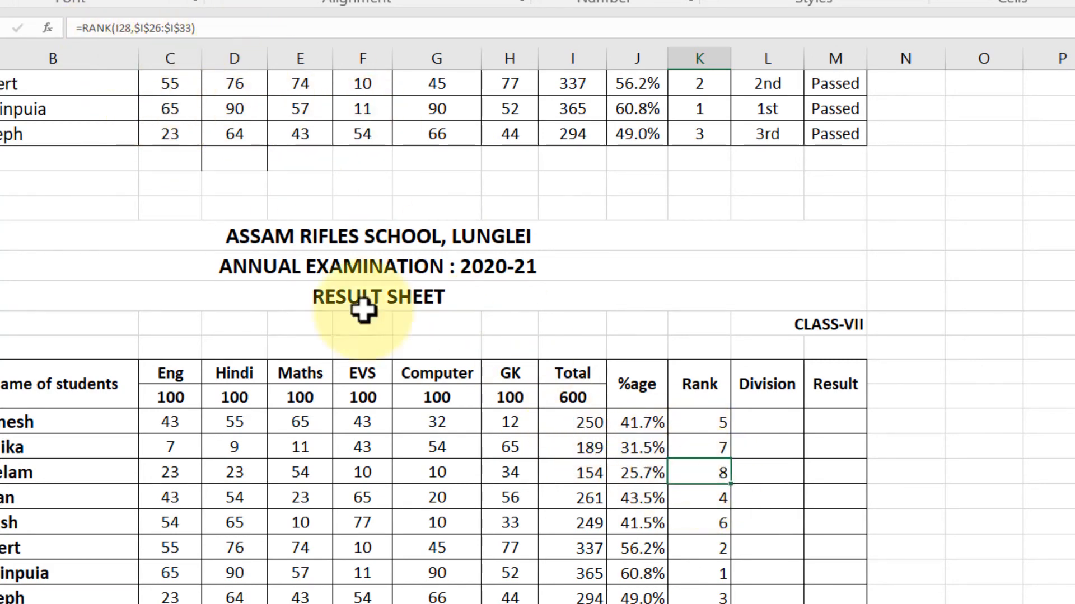
pyautogui.click(708, 502)
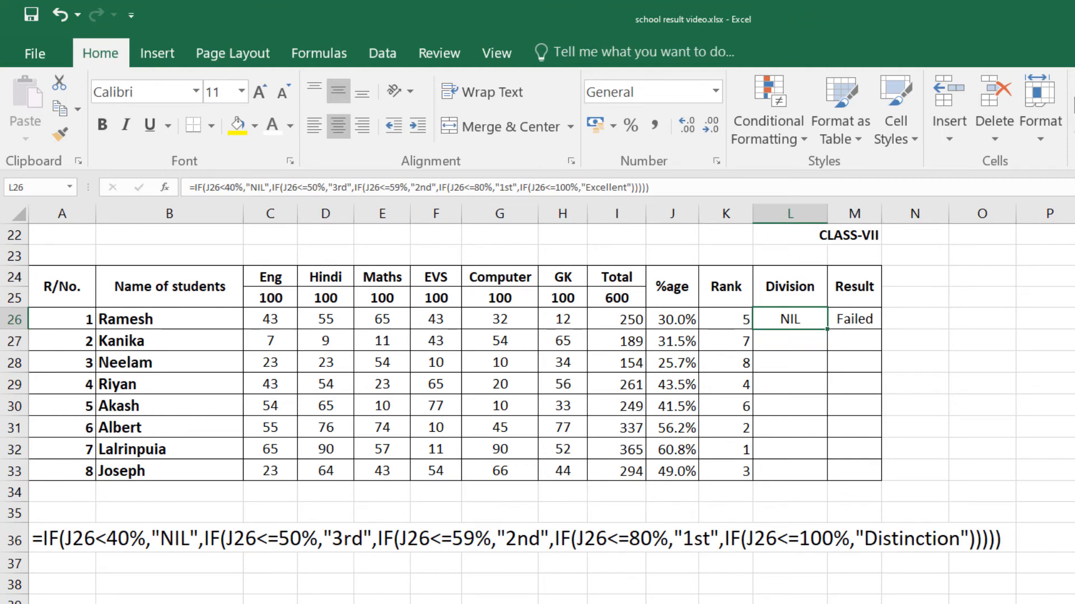
# Step: Review the nested IF formula for Division in L26, then set the first student's percentage in J26 to 34% to test it
pyautogui.doubleClick(793, 322)
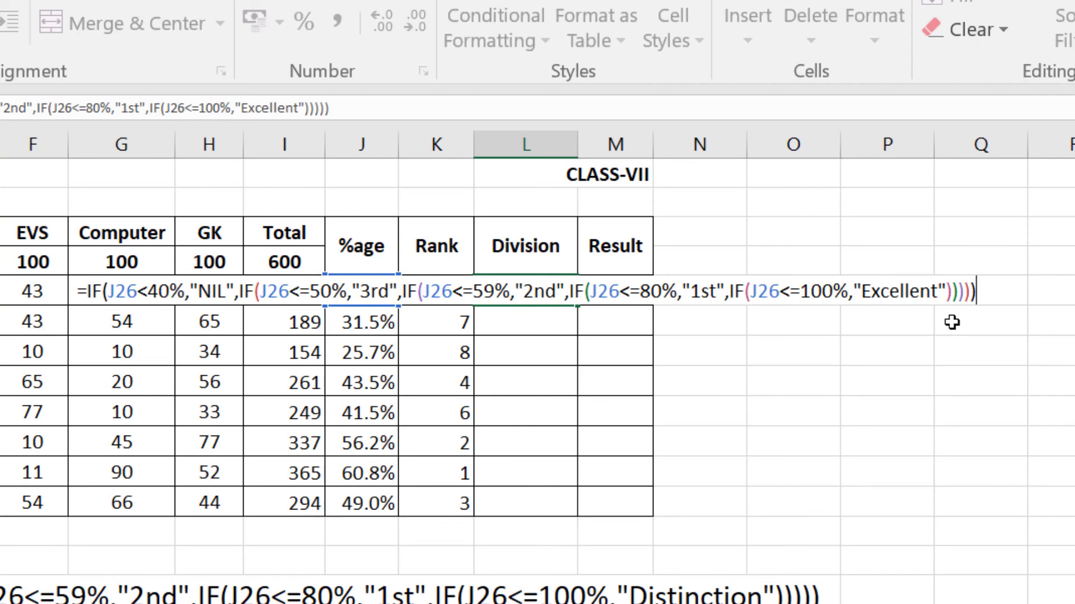
pyautogui.hotkey('ctrl', 'Return')
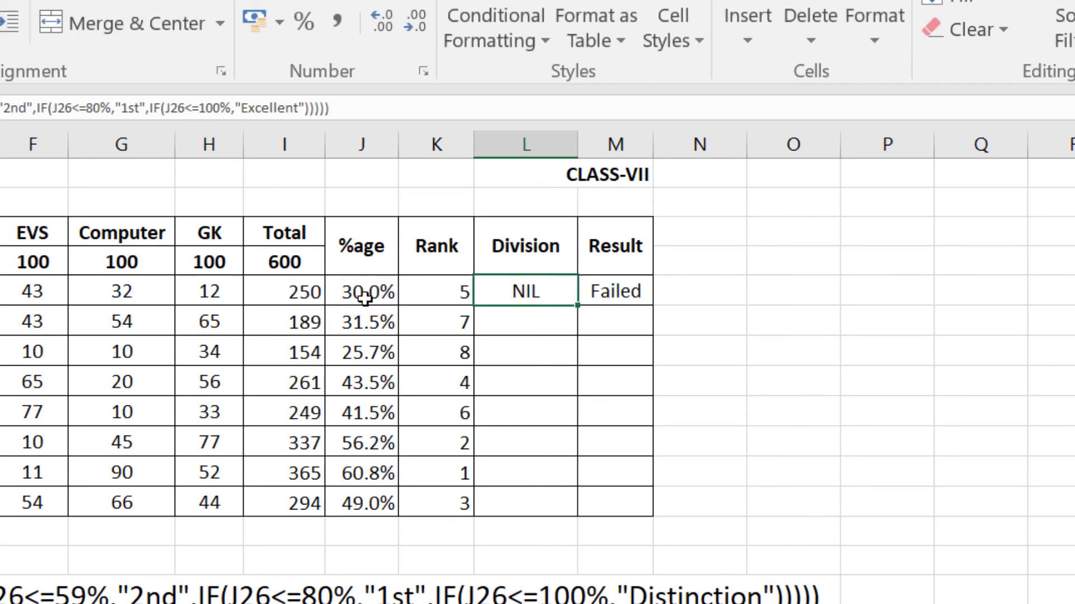
pyautogui.click(364, 295)
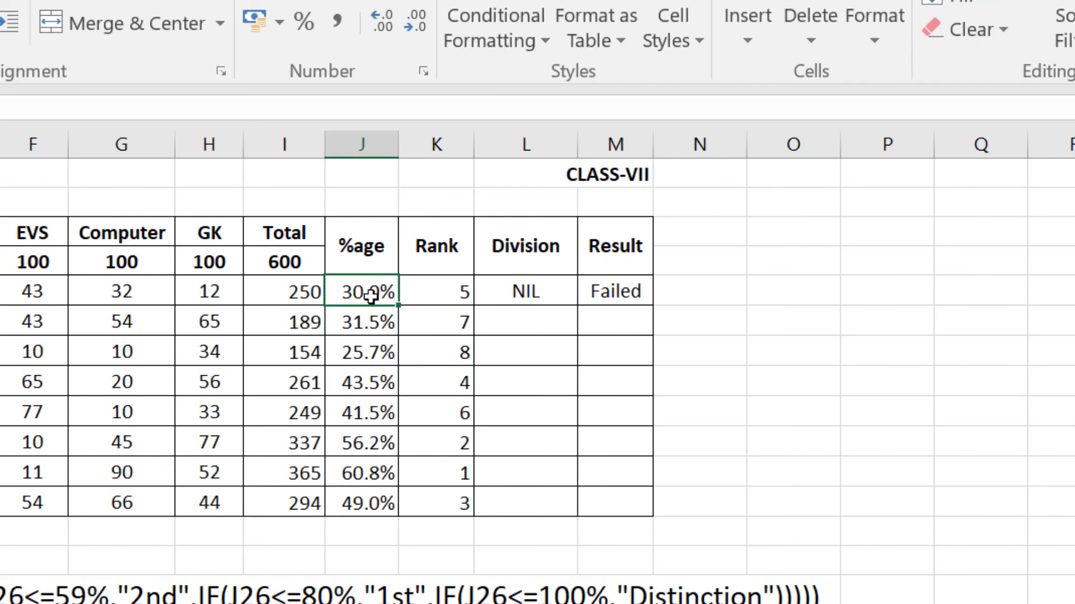
pyautogui.write('34')
pyautogui.press('Return')
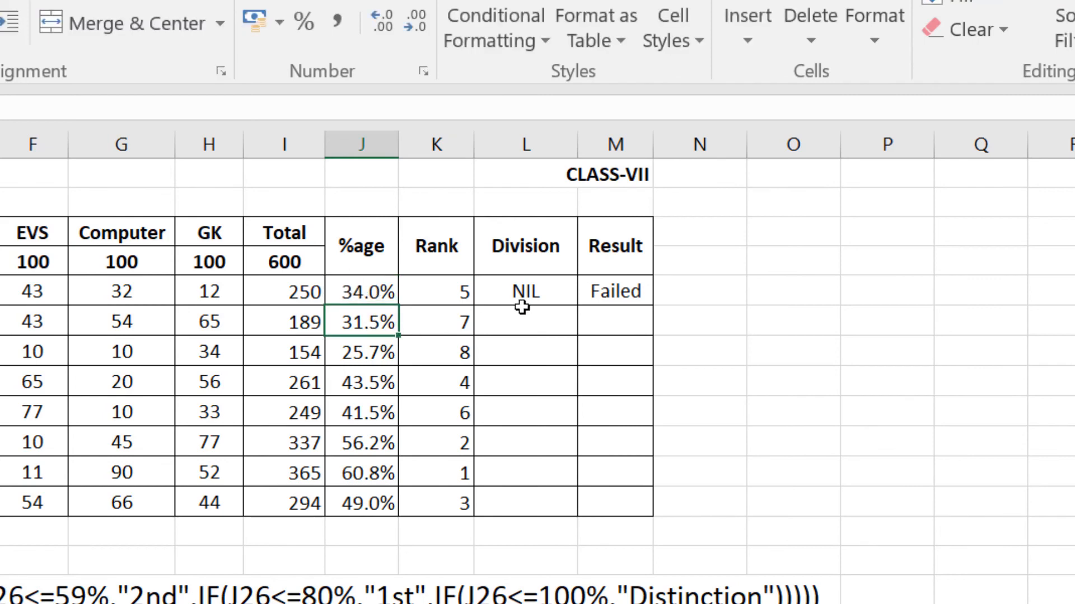
# Step: Test the Division and Result formulas by setting the first student's percentage in J26 to 49%, and after that to 99%
pyautogui.click(362, 296)
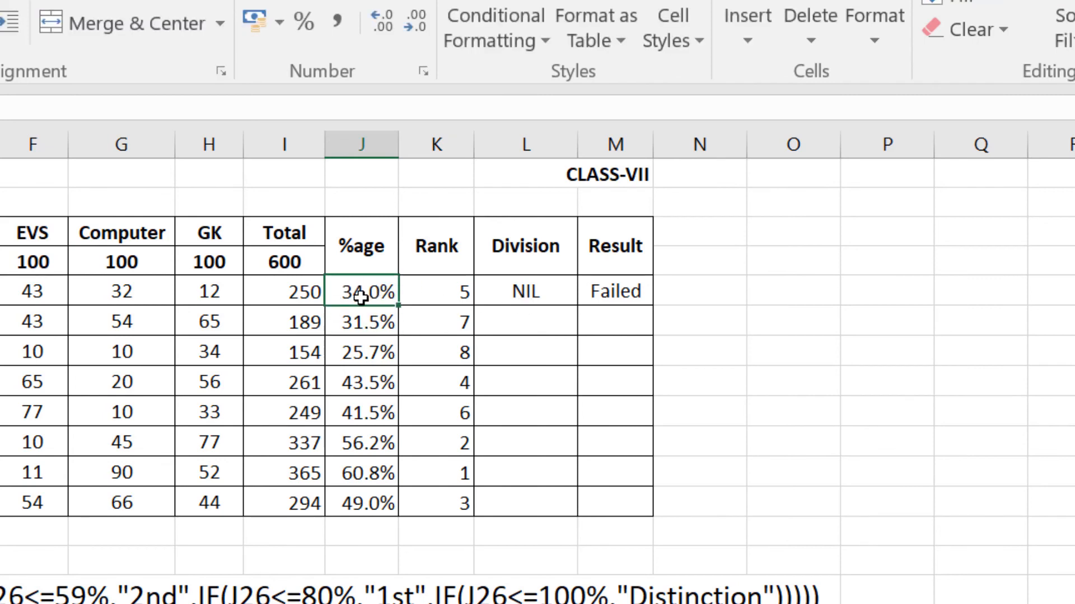
pyautogui.write('4')
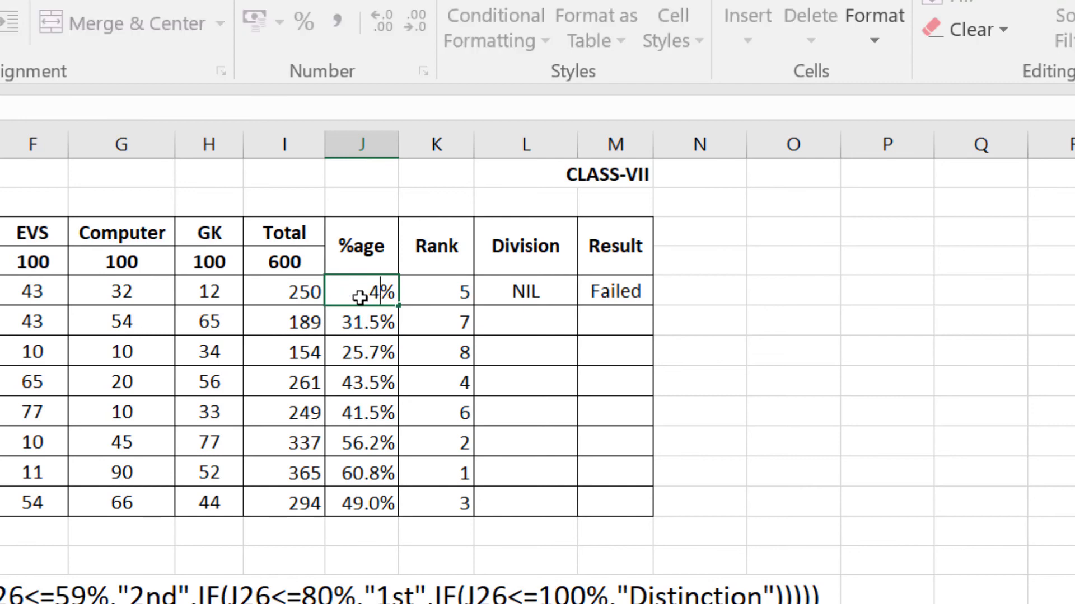
pyautogui.write('9')
pyautogui.press('Return')
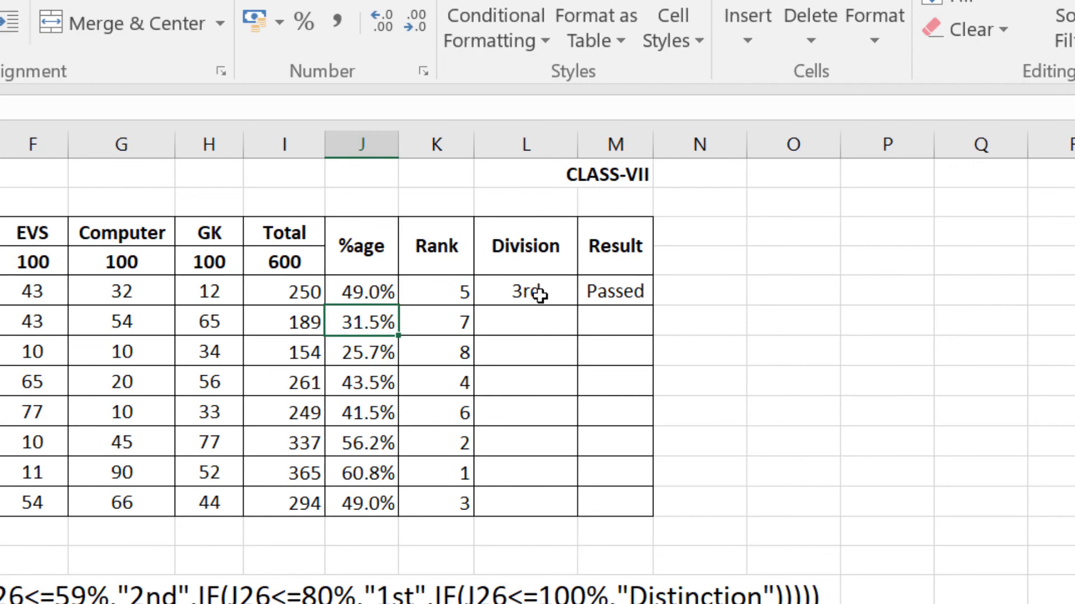
pyautogui.click(365, 302)
pyautogui.write('99')
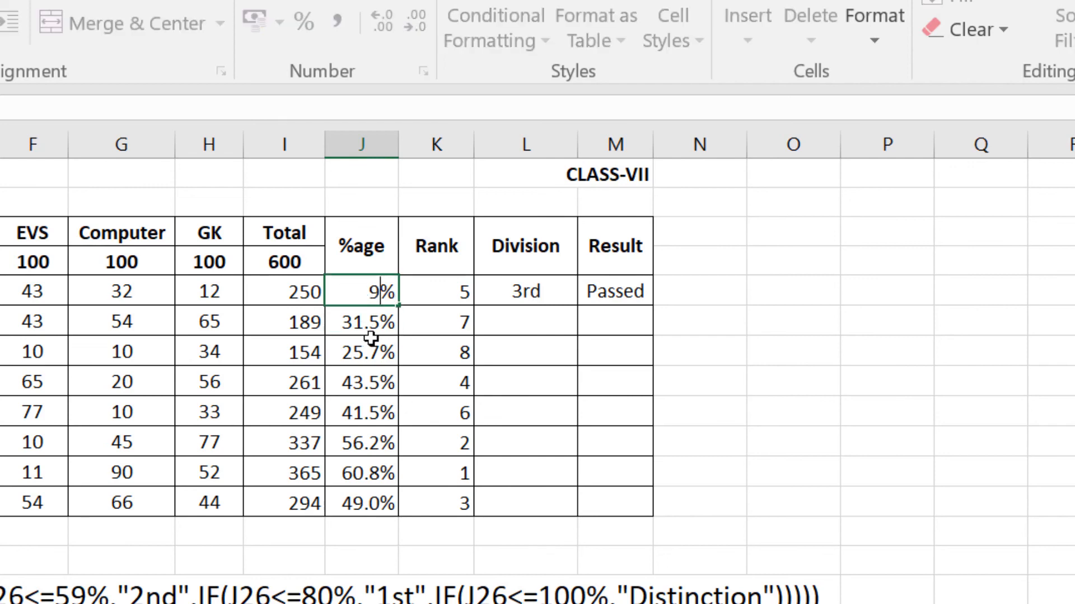
pyautogui.press('Return')
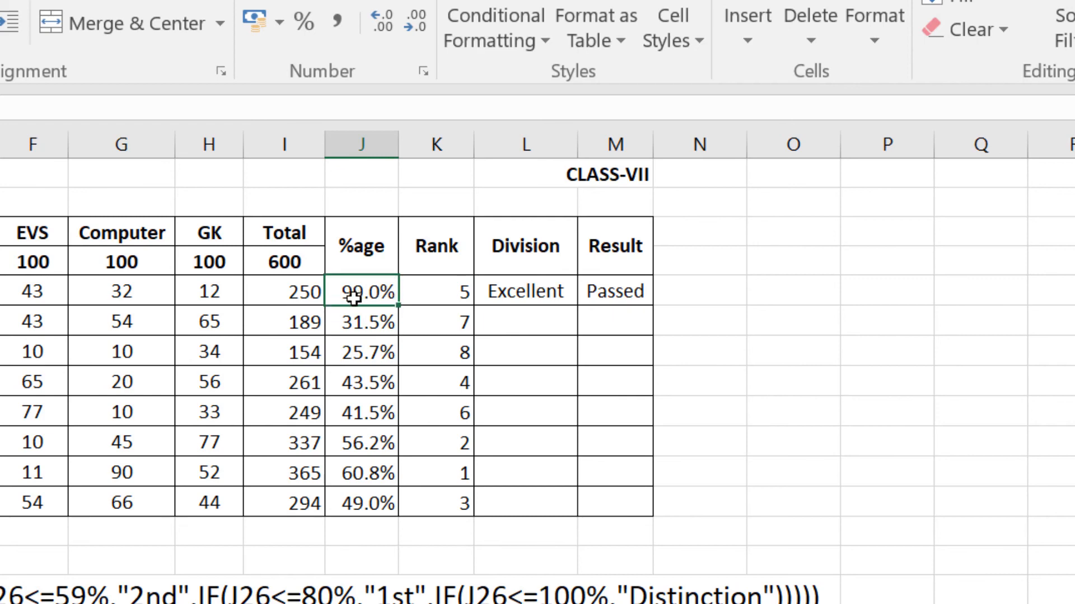
# Step: Review the nested IF formula for Division in L26 and fill it down to L33
pyautogui.click(512, 291)
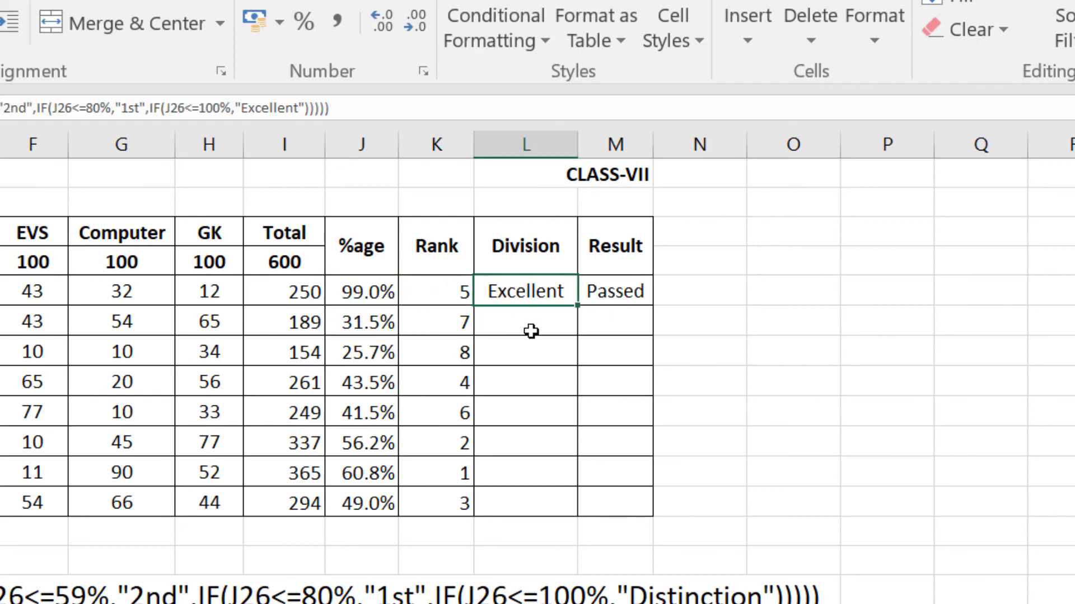
pyautogui.press('F2')
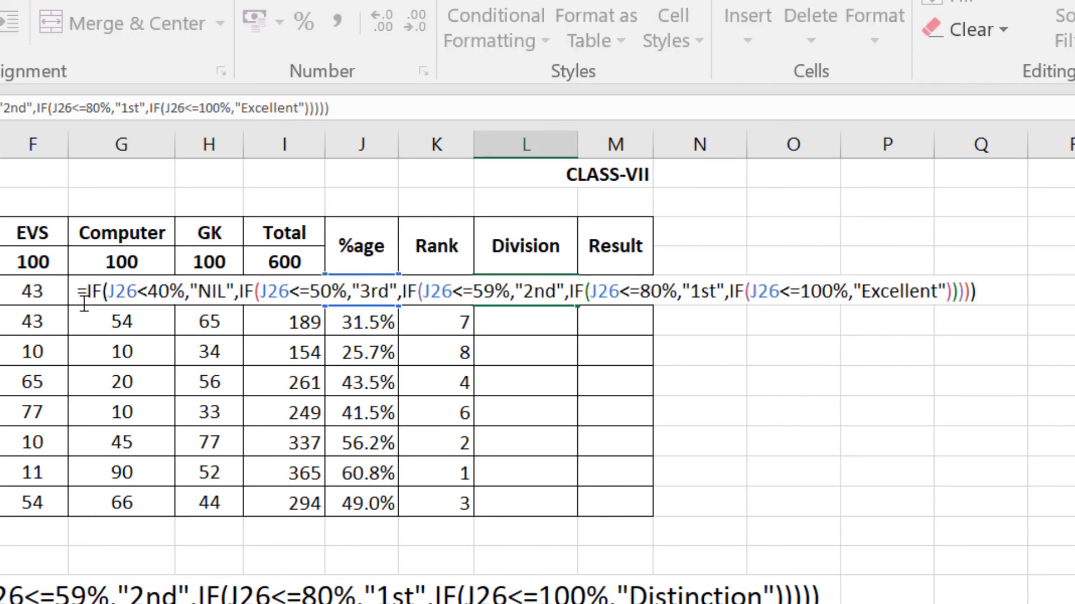
pyautogui.press('Escape')
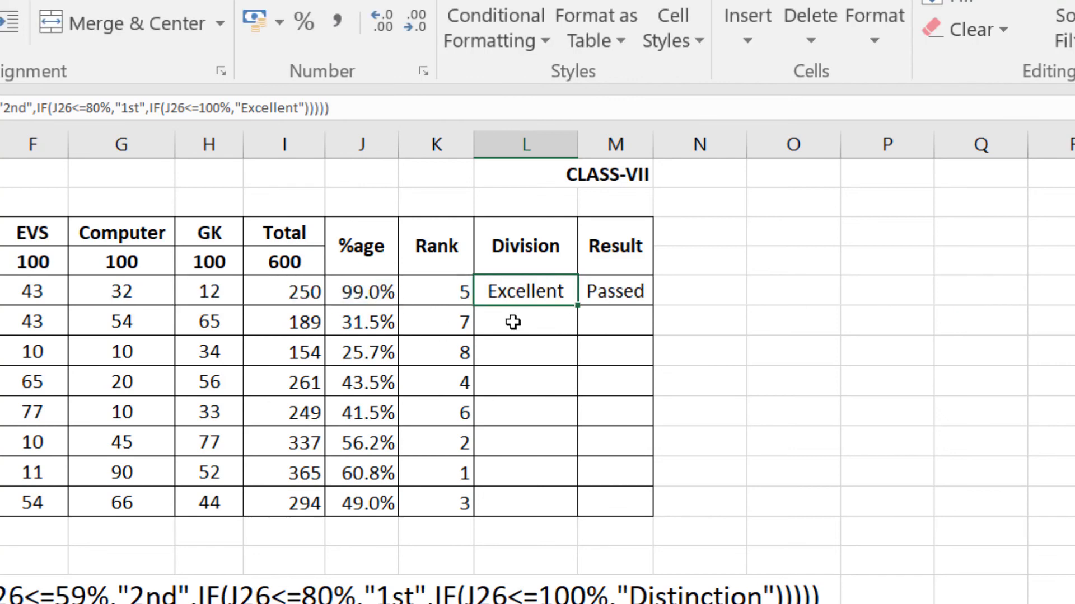
pyautogui.moveTo(578, 306); pyautogui.dragTo(562, 503)
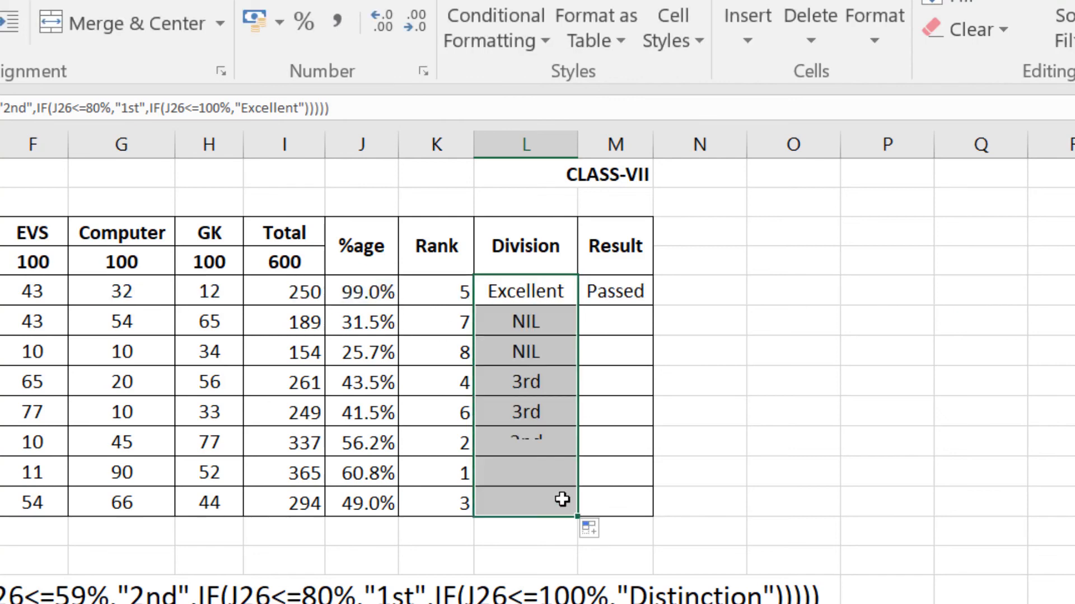
# Step: Examine the IF formula for Result in M26 to see its pass condition and outcomes, leaving it as it is
pyautogui.click(629, 294)
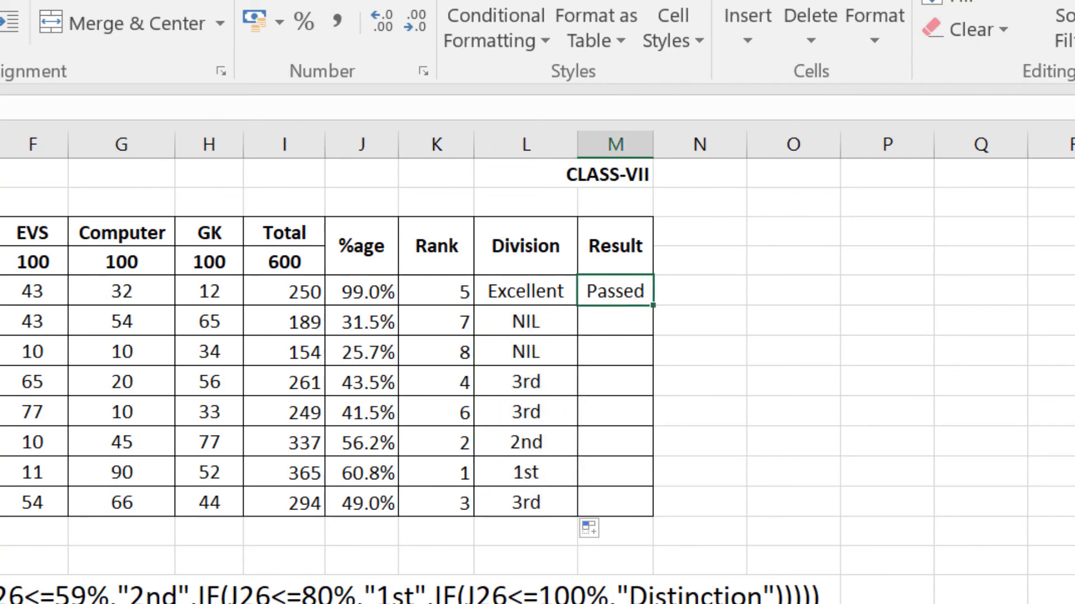
pyautogui.doubleClick(618, 295)
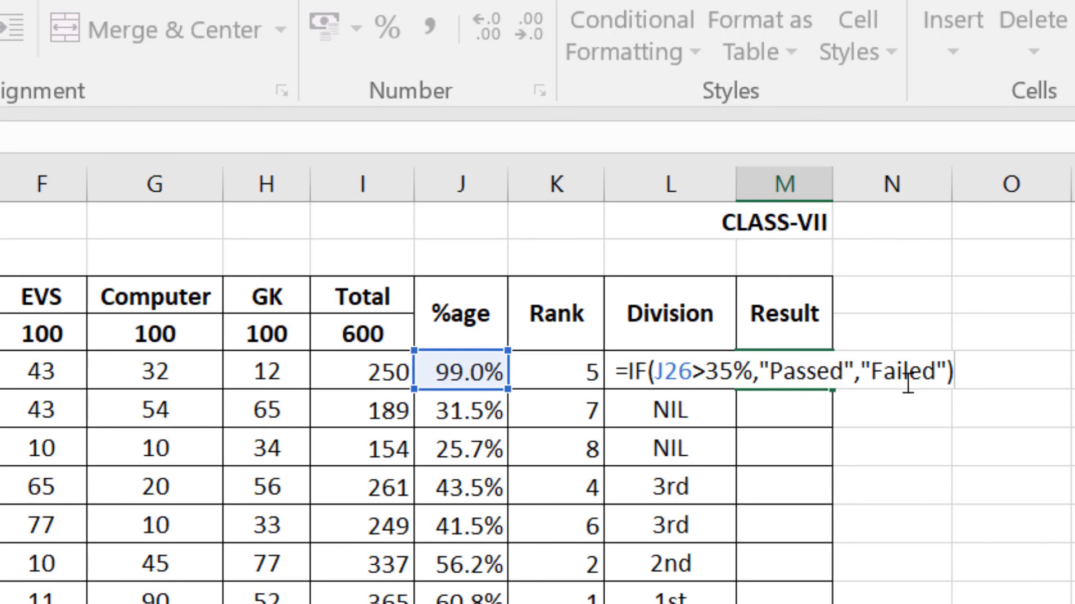
pyautogui.hotkey('ctrl', 'Return')
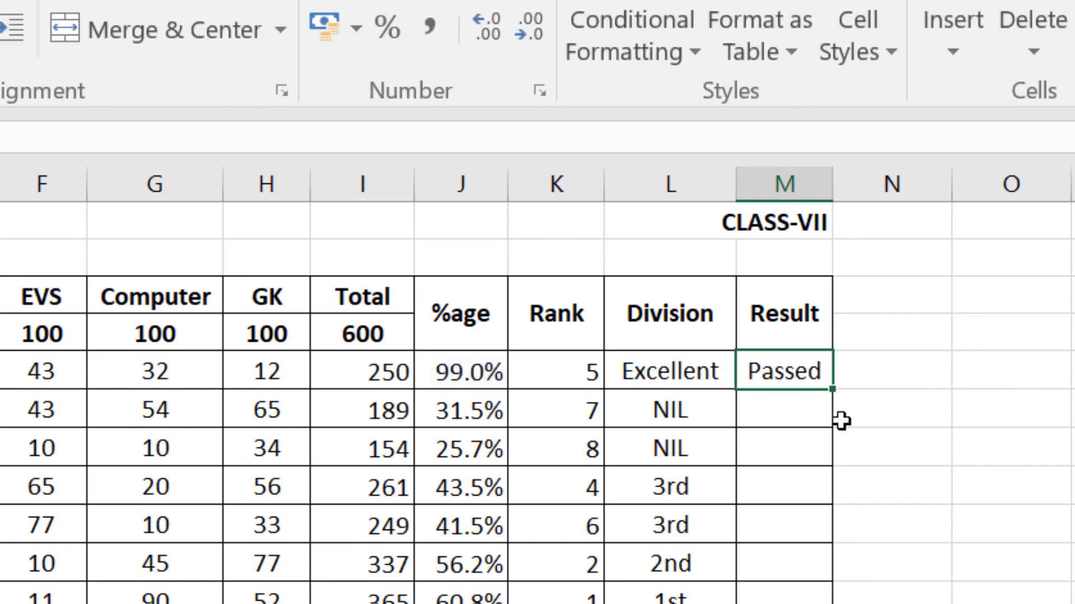